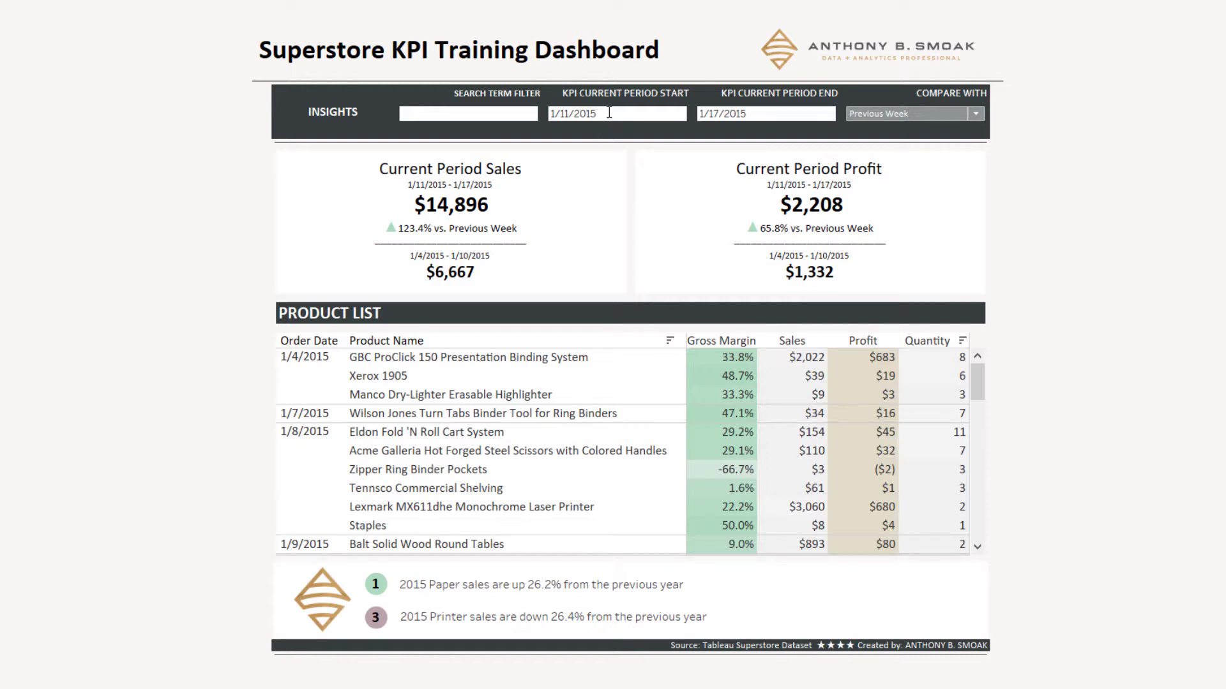
click(609, 113)
key(Escape)
click(671, 11)
click(636, 113)
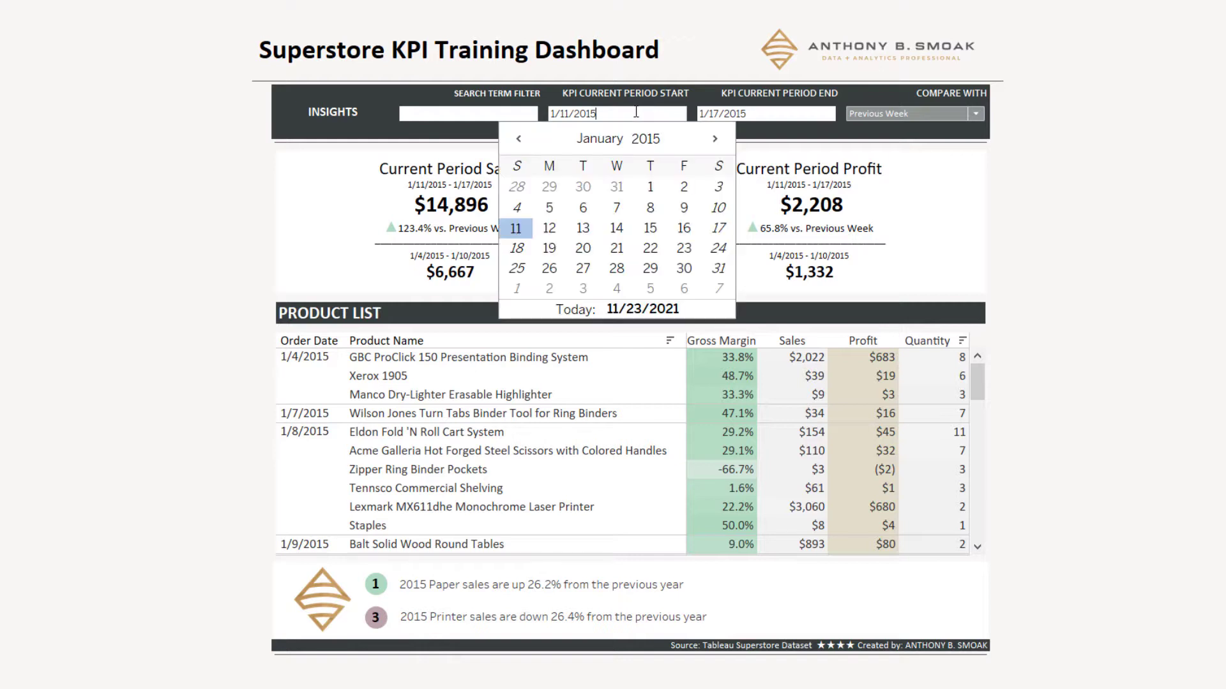
click(783, 113)
click(1156, 148)
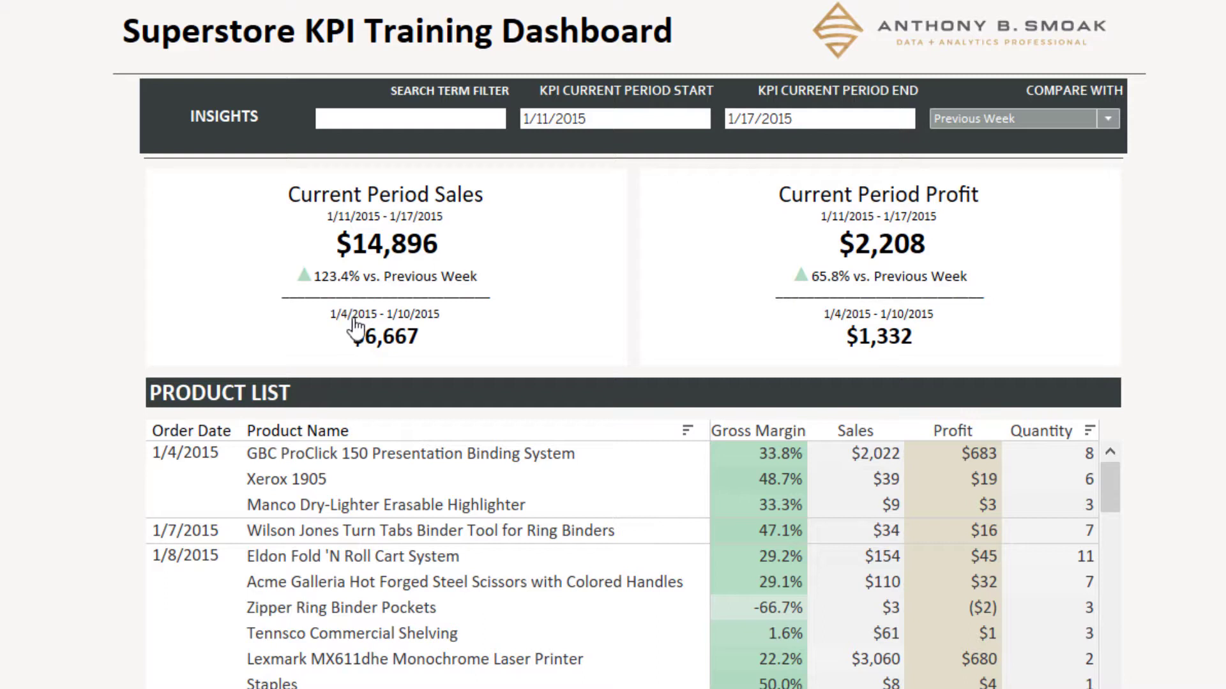
Set the KPI comparison to Previous Month
click(1105, 121)
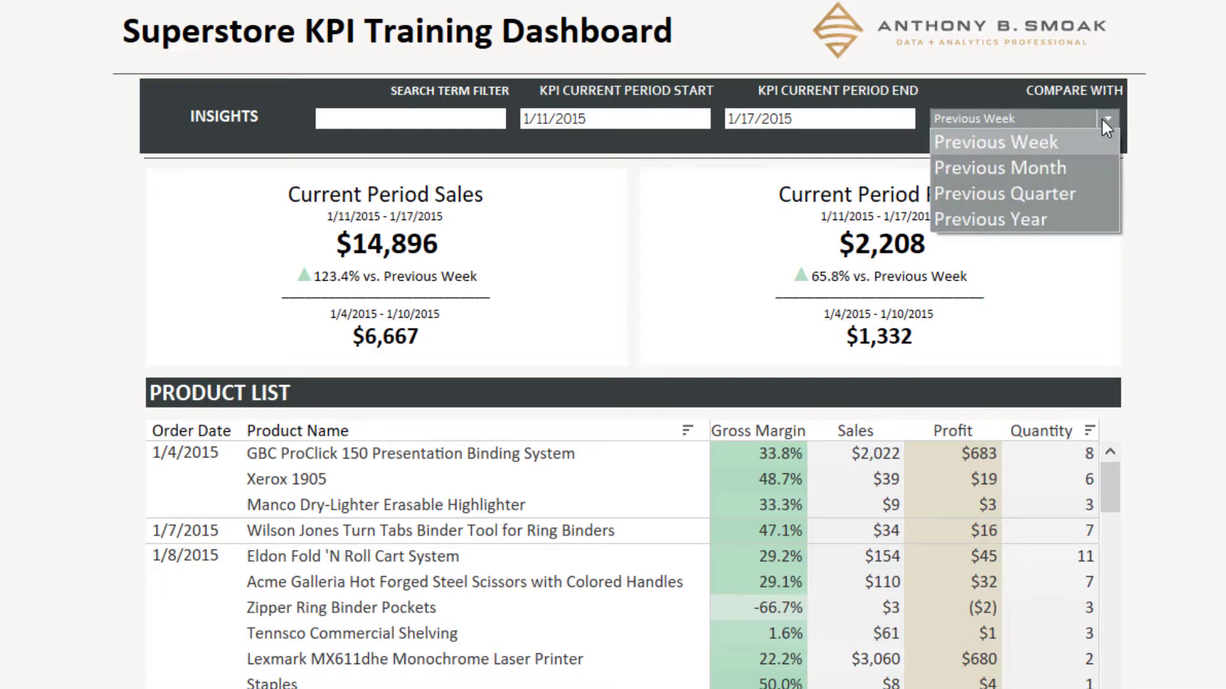
click(1073, 167)
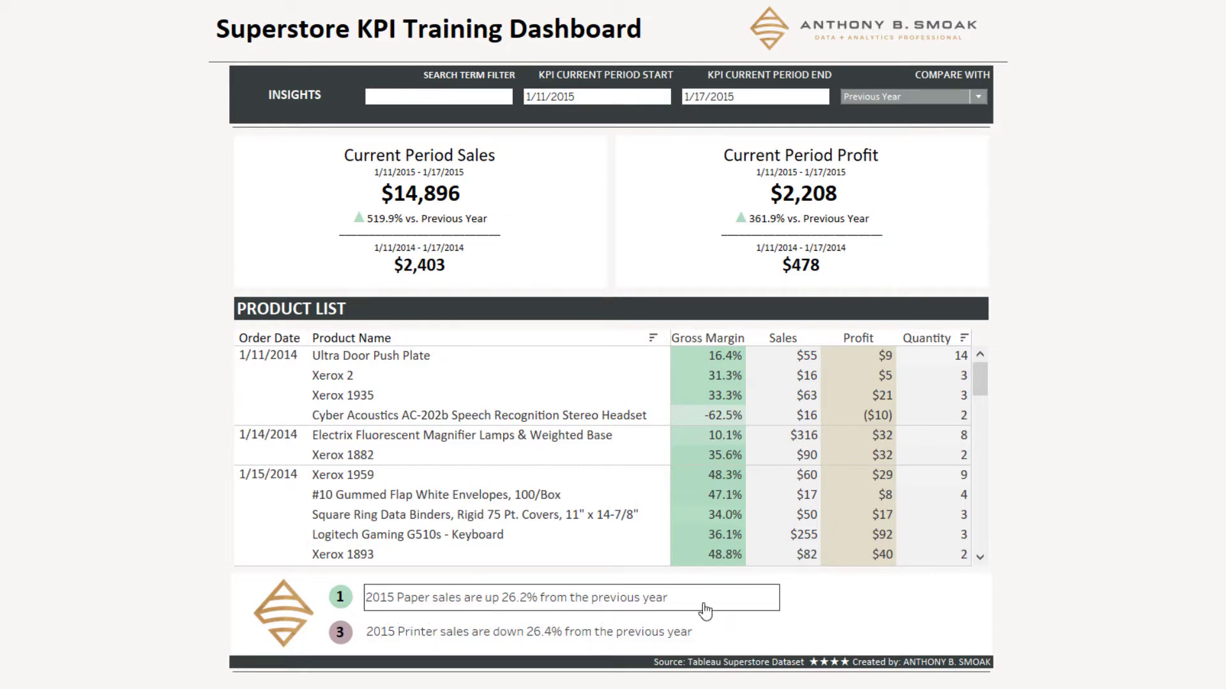
Set the KPI current period to start on 1/1/2015 and end on 12/31/2015
click(592, 94)
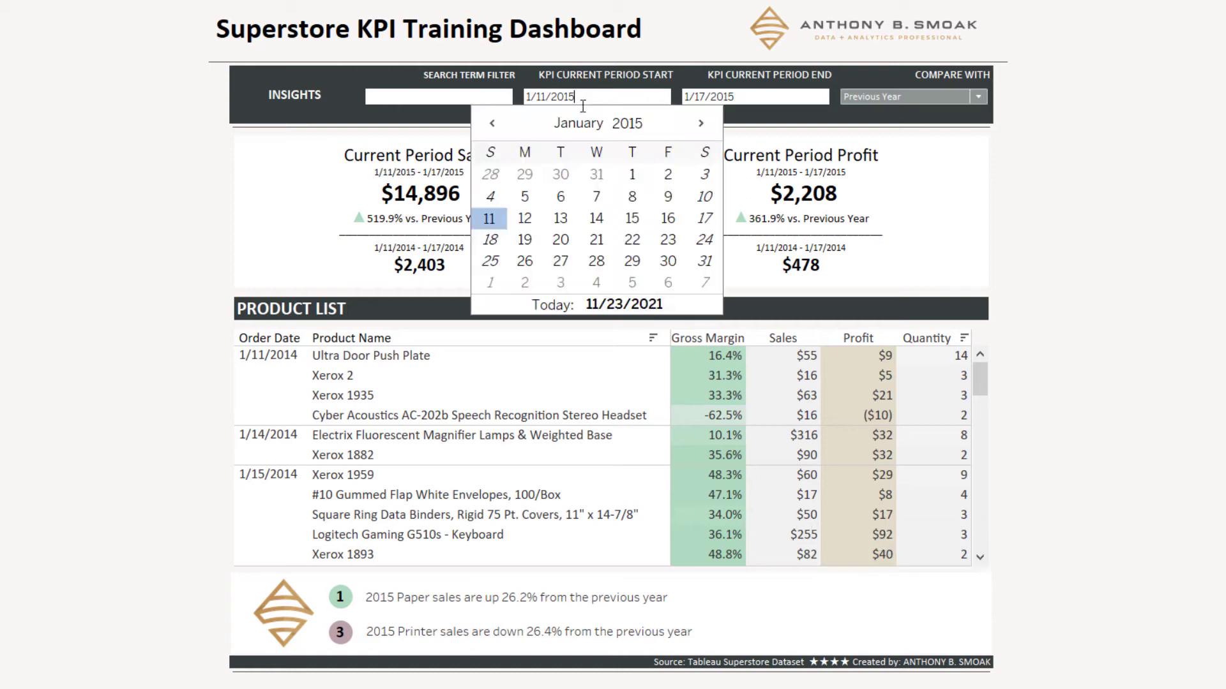
click(631, 174)
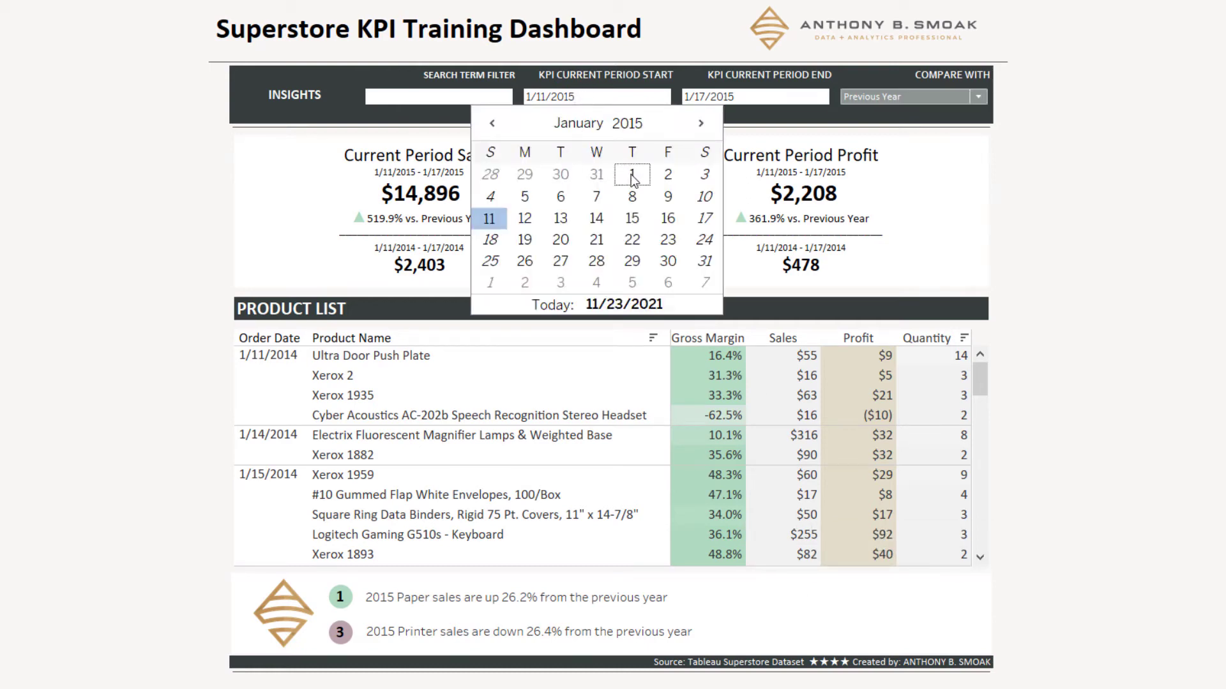
click(734, 96)
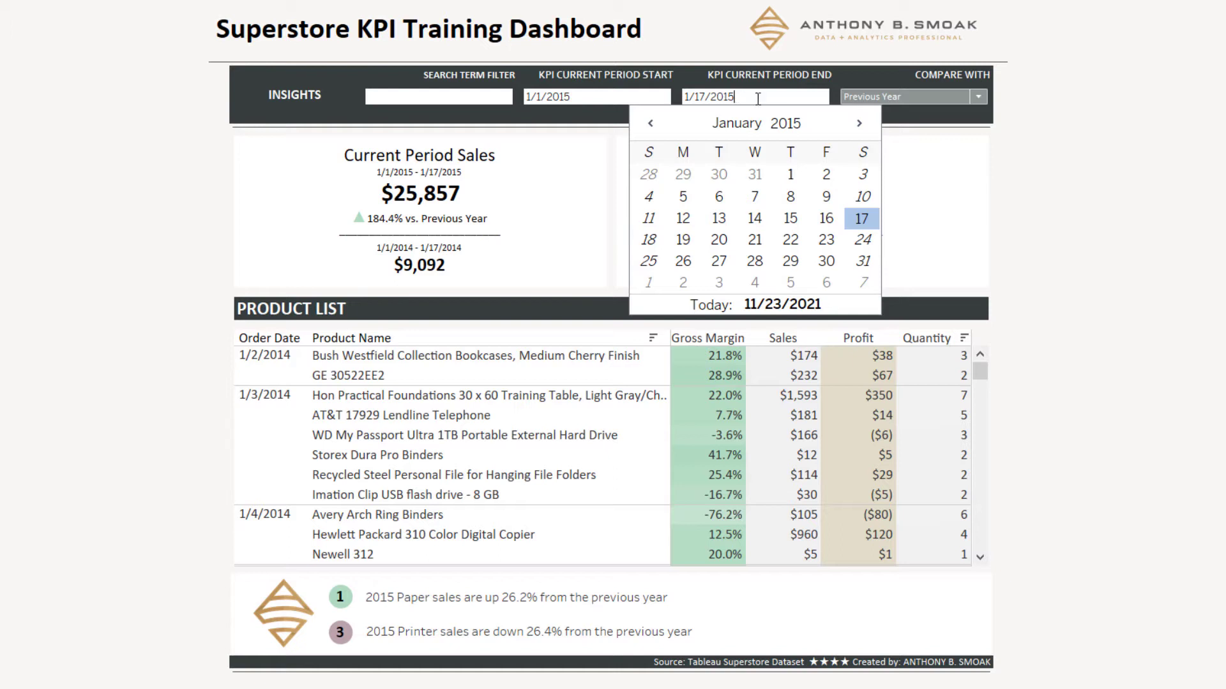
click(695, 96)
text(12/)
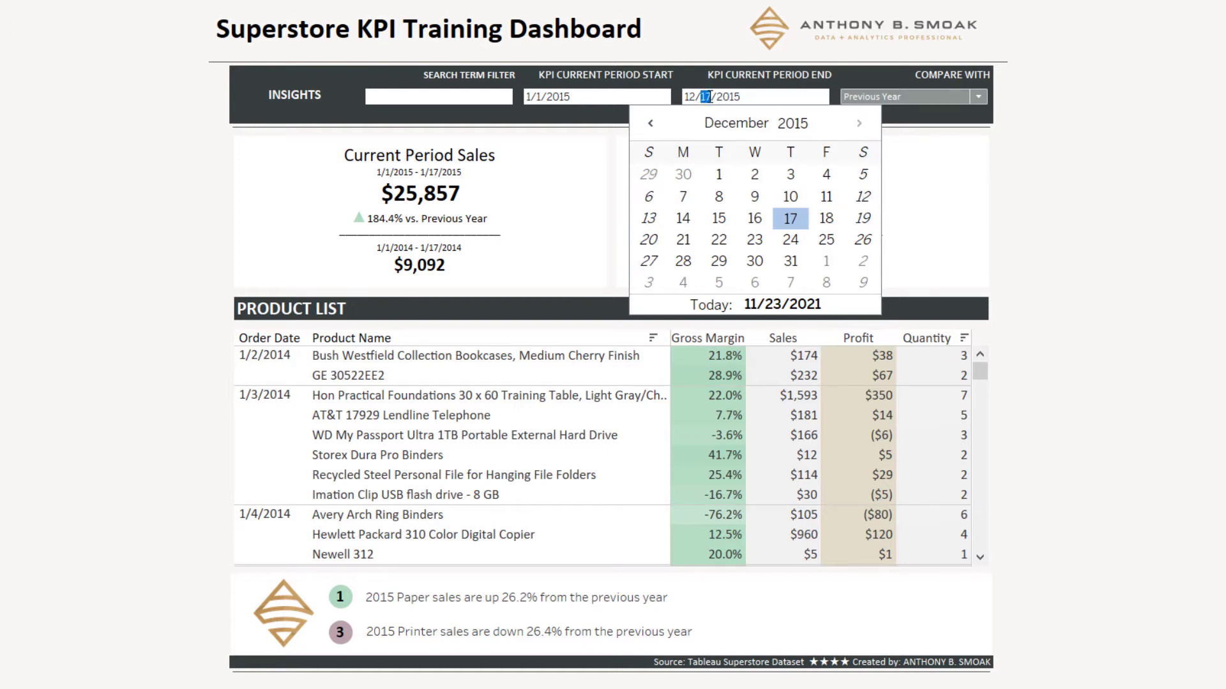
text(31)
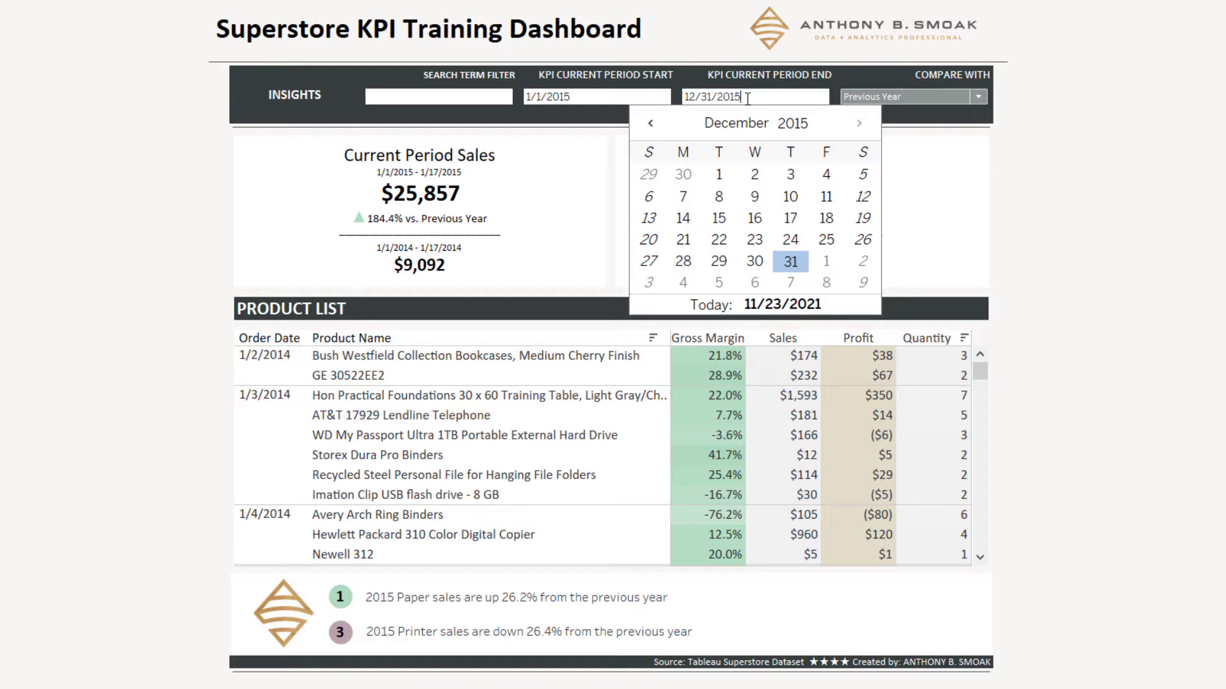
key(Return)
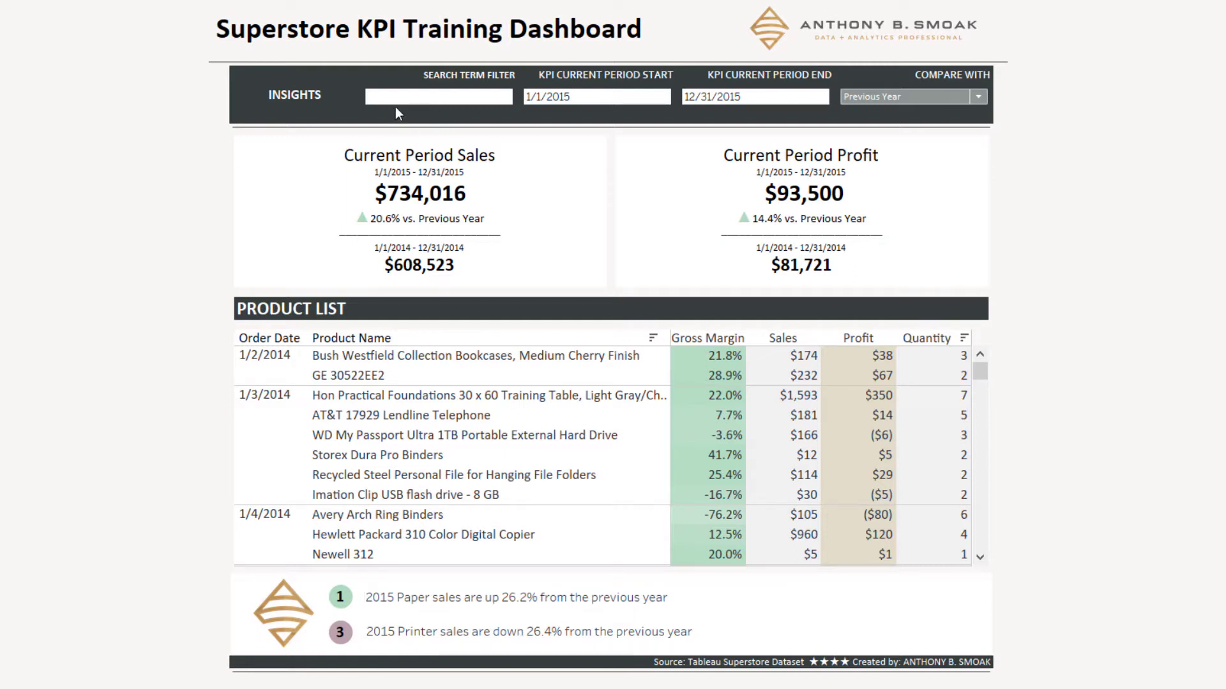
Filter the dashboard by the search terms "Paper, paper" so that both capitalizations are covered
text(Paper)
double_click(405, 95)
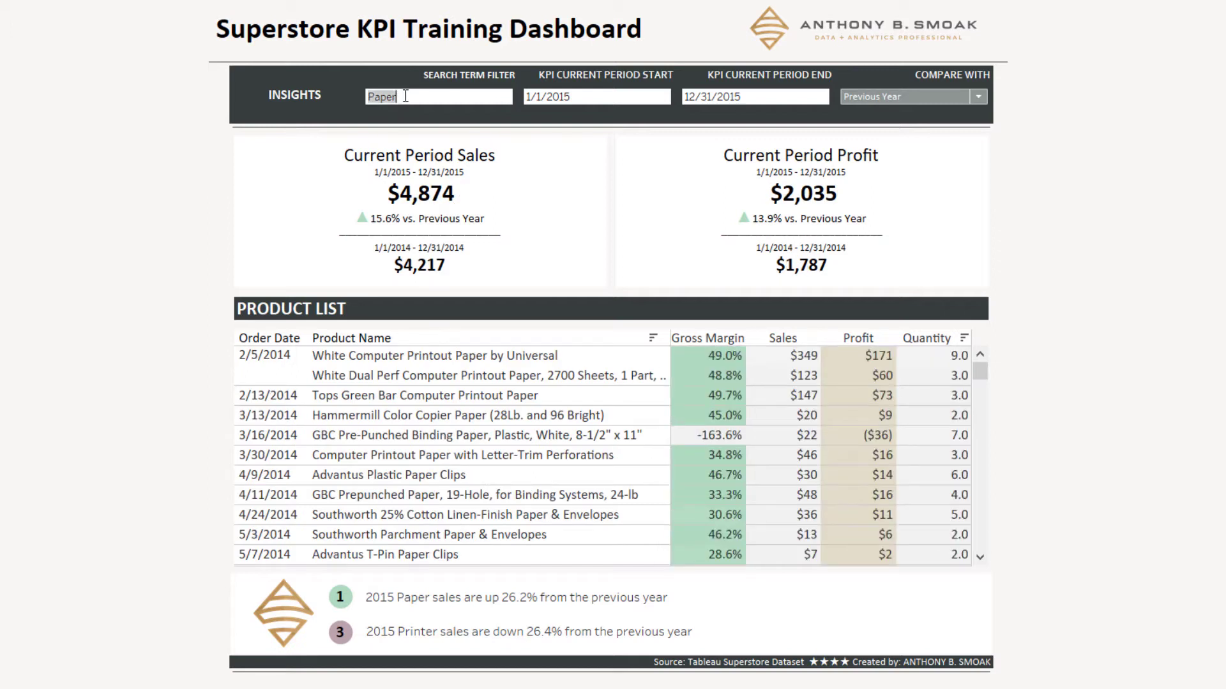
click(405, 97)
text(, paper)
key(Return)
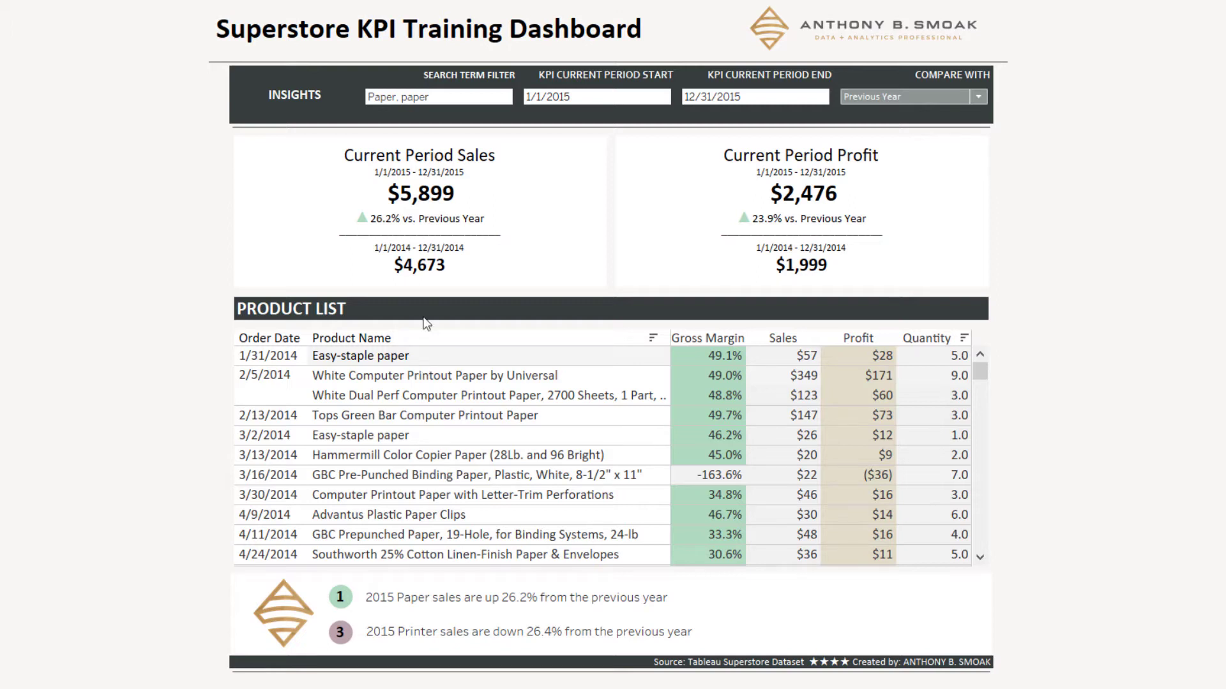
click(441, 99)
click(441, 99)
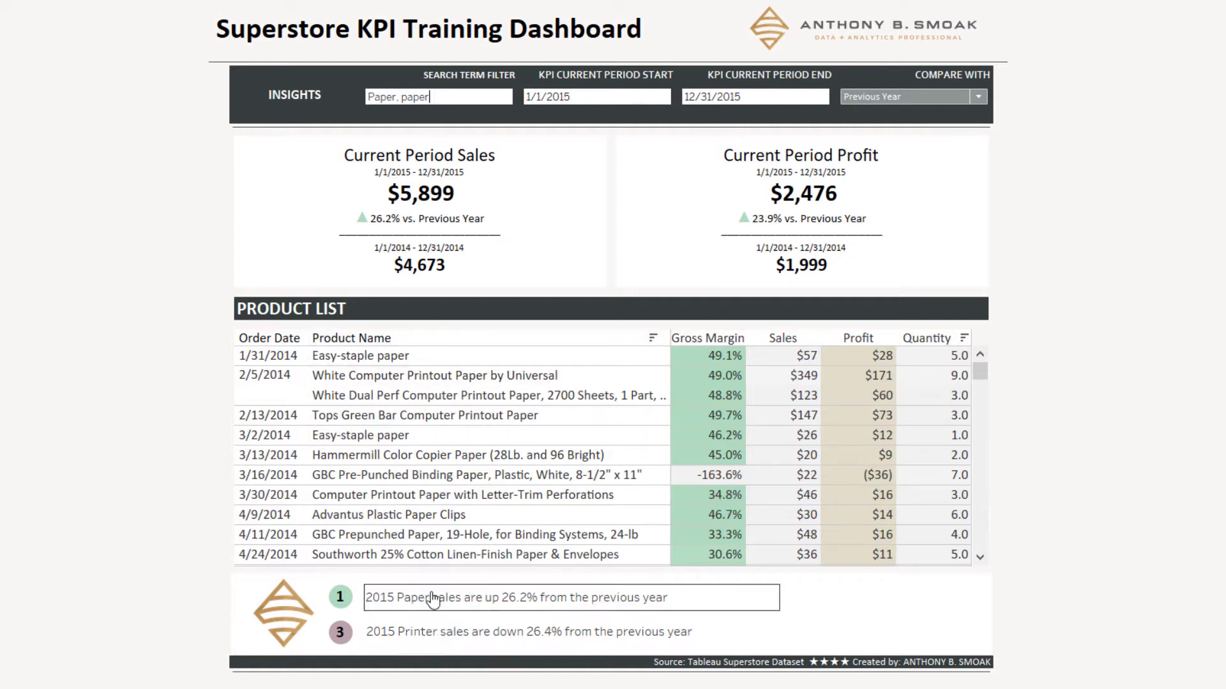
Open the insights entry dashboard and try other ratings for both insights, ending with Positive for insight 1 and Negative for insight 2
click(314, 113)
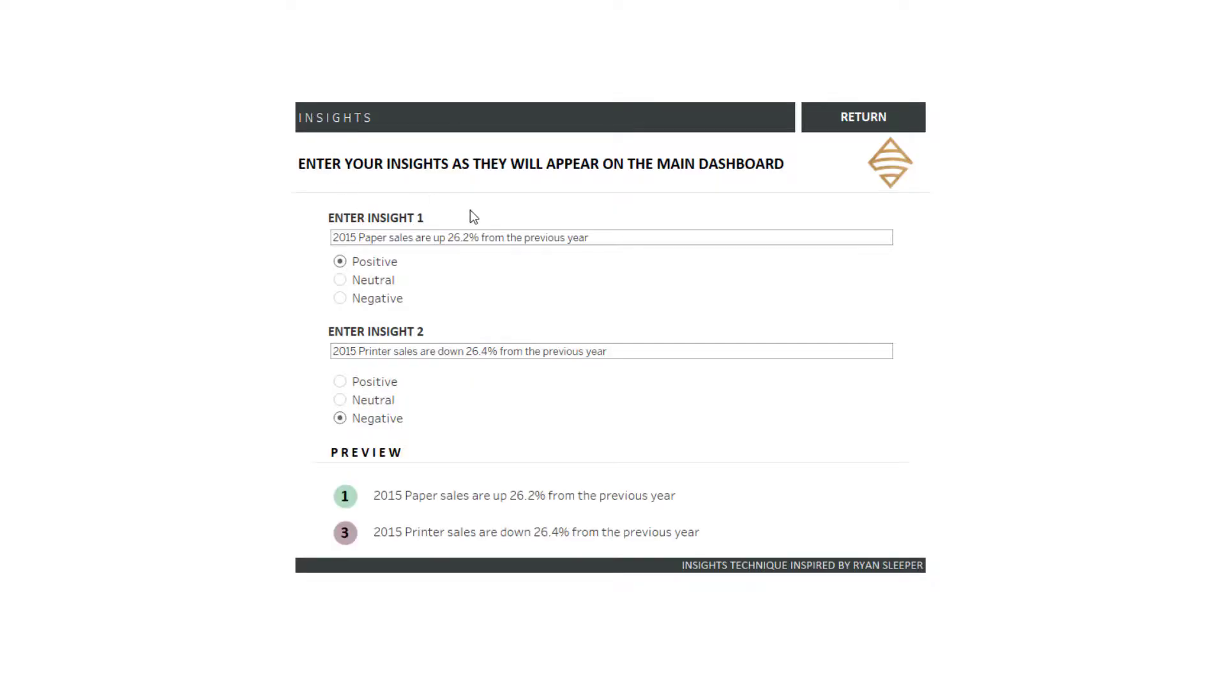
click(340, 280)
click(342, 301)
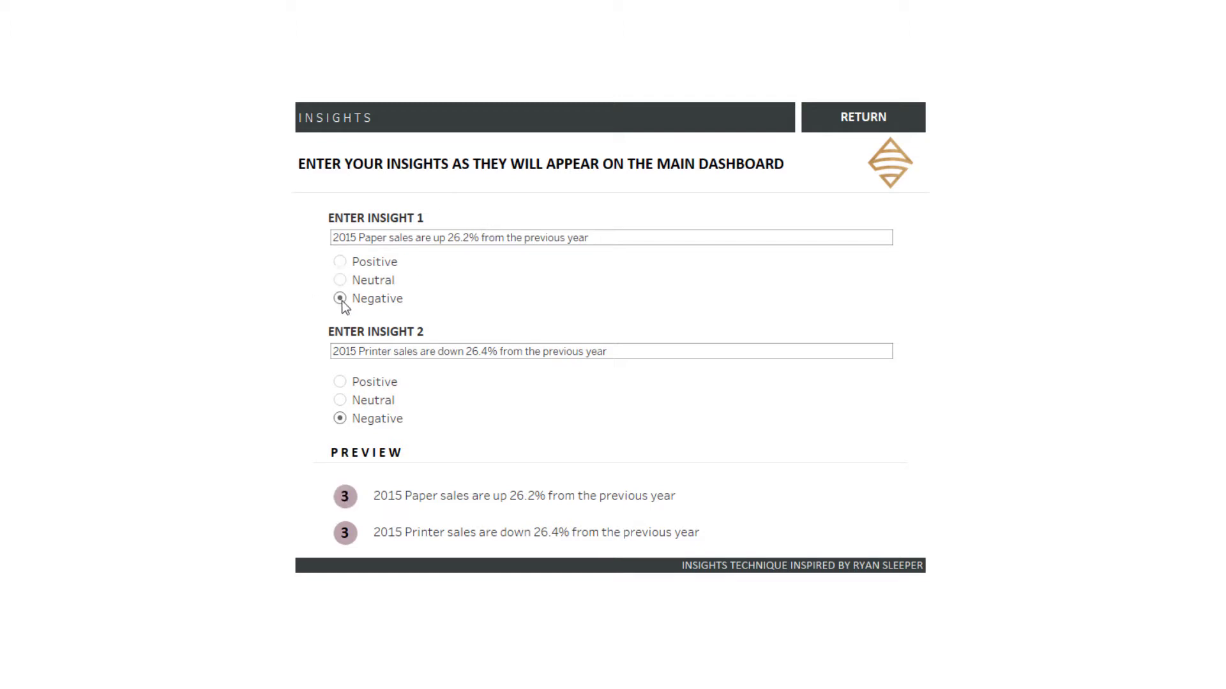
click(340, 262)
click(339, 400)
click(340, 382)
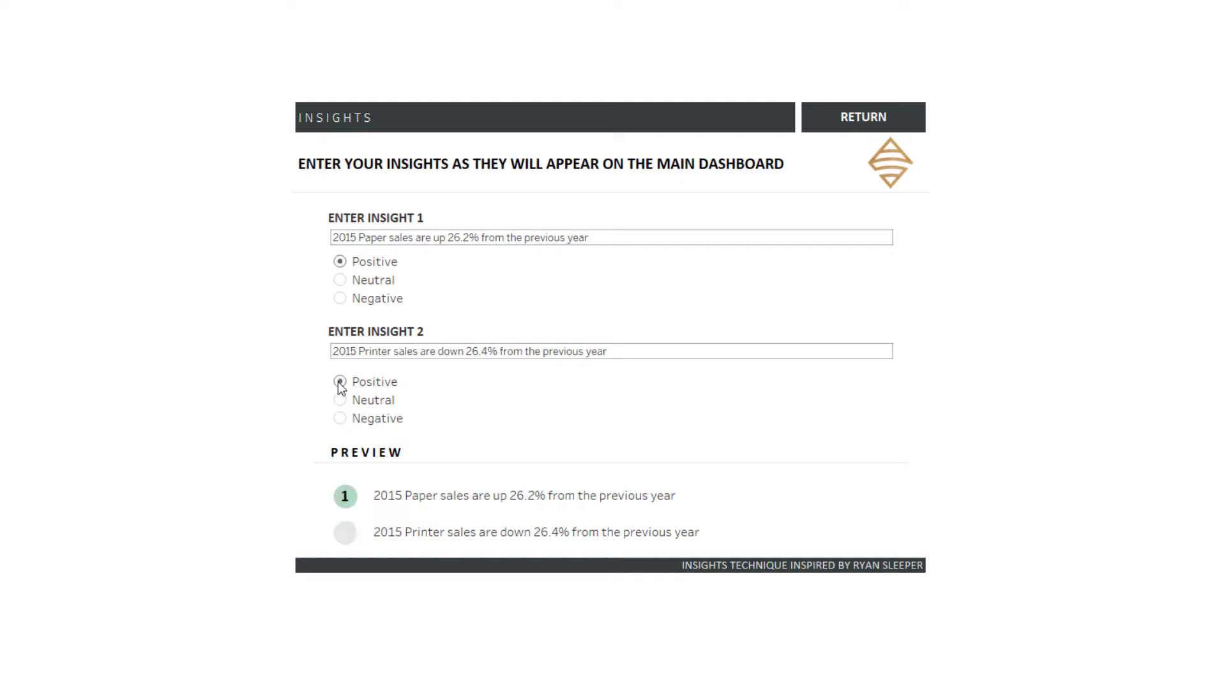
click(340, 419)
Replace the text of insight 1 with "Don't Worry Be Happy" and return to the main dashboard
click(611, 234)
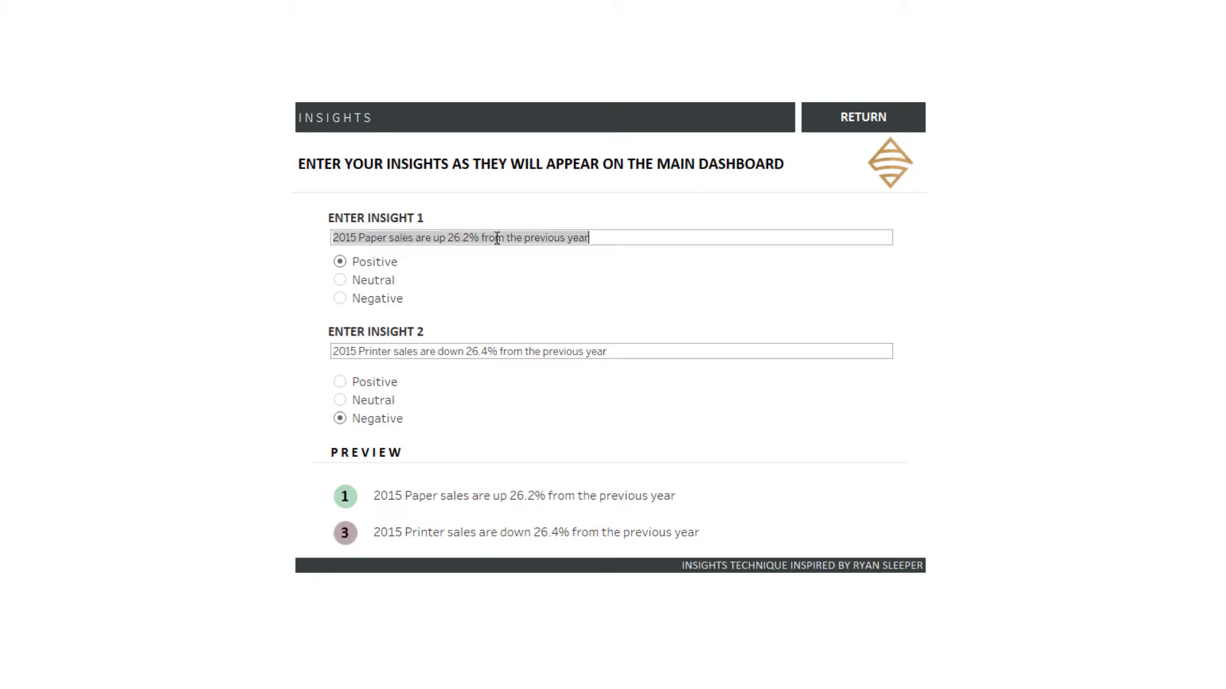
key(BackSpace)
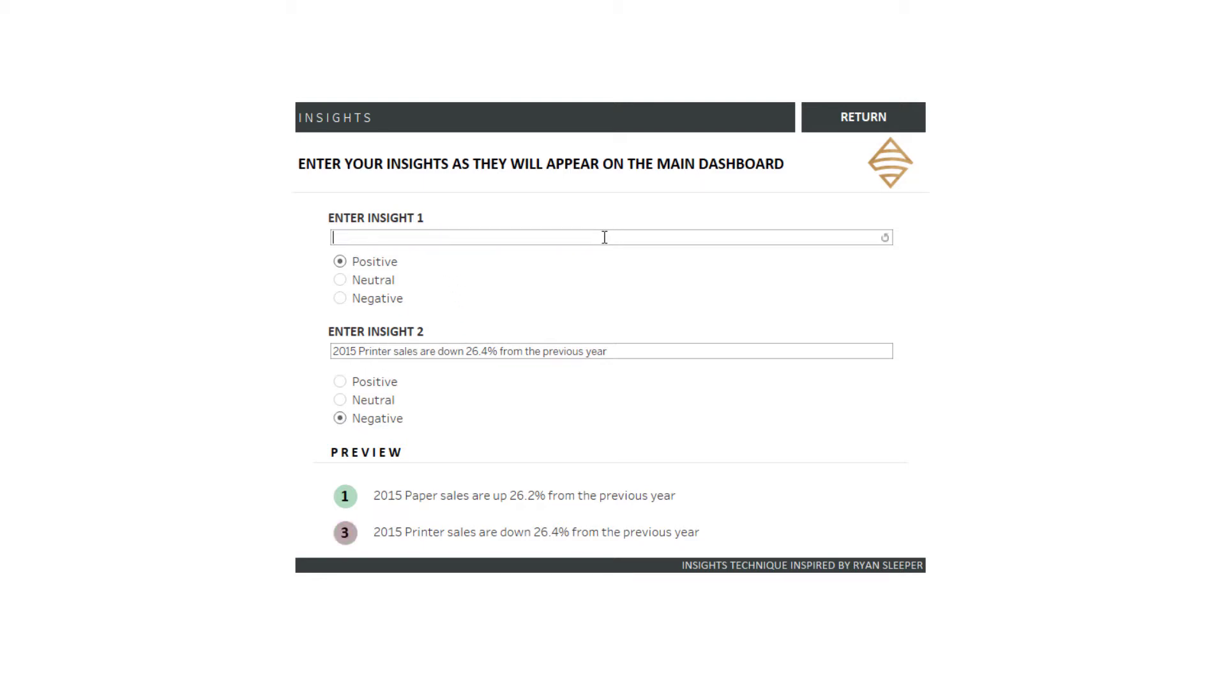
text(Don't Worry Be Happy)
click(862, 117)
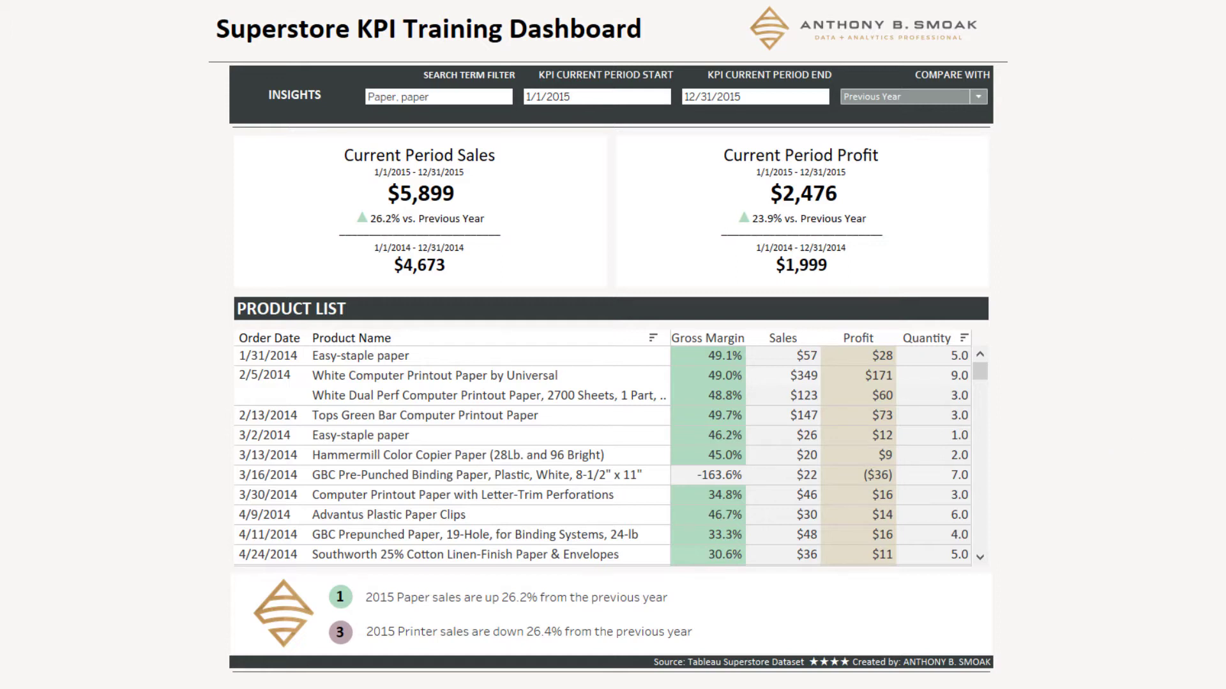
Exit presentation mode, switch to Firefox and review the AND and OR search instructions in the Tableau article on multiple-keyword wildcard search
key(Escape)
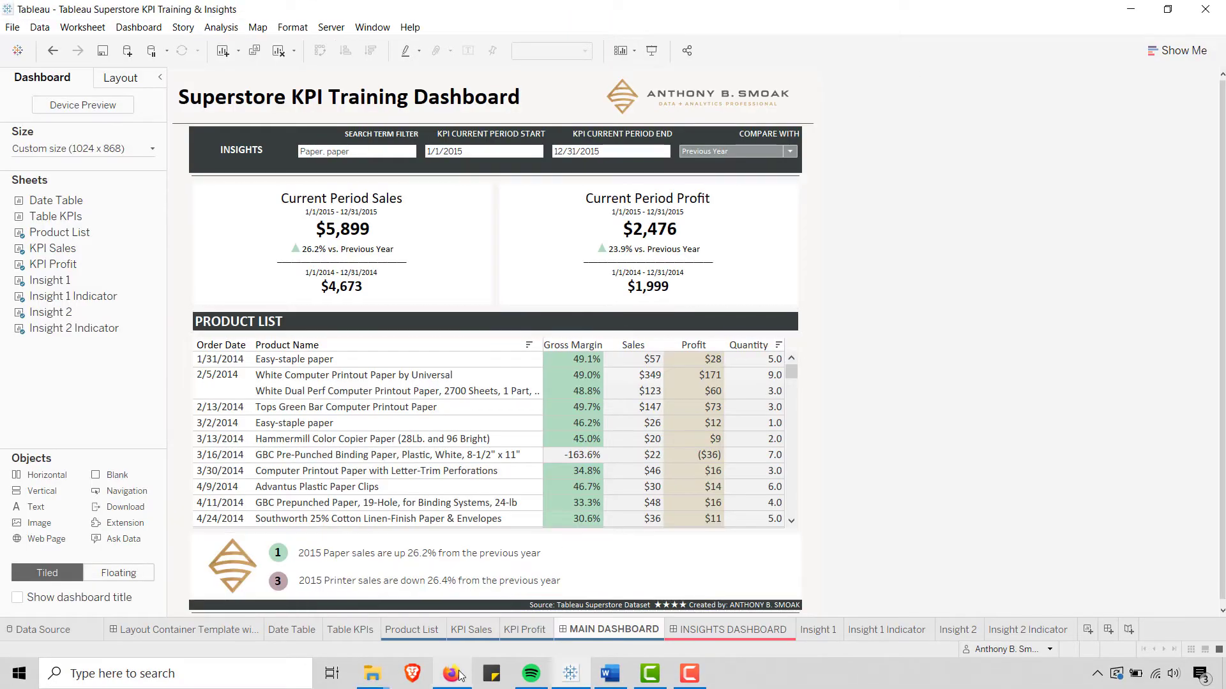
click(452, 673)
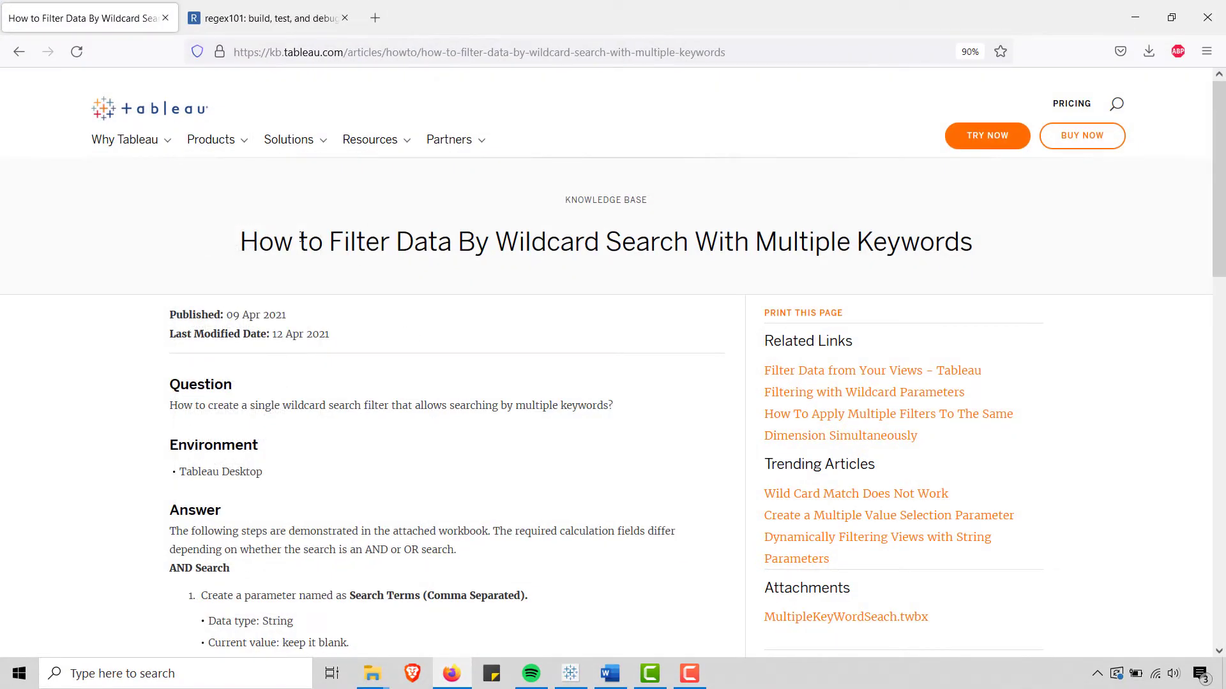
scroll(427, 323, down, 5)
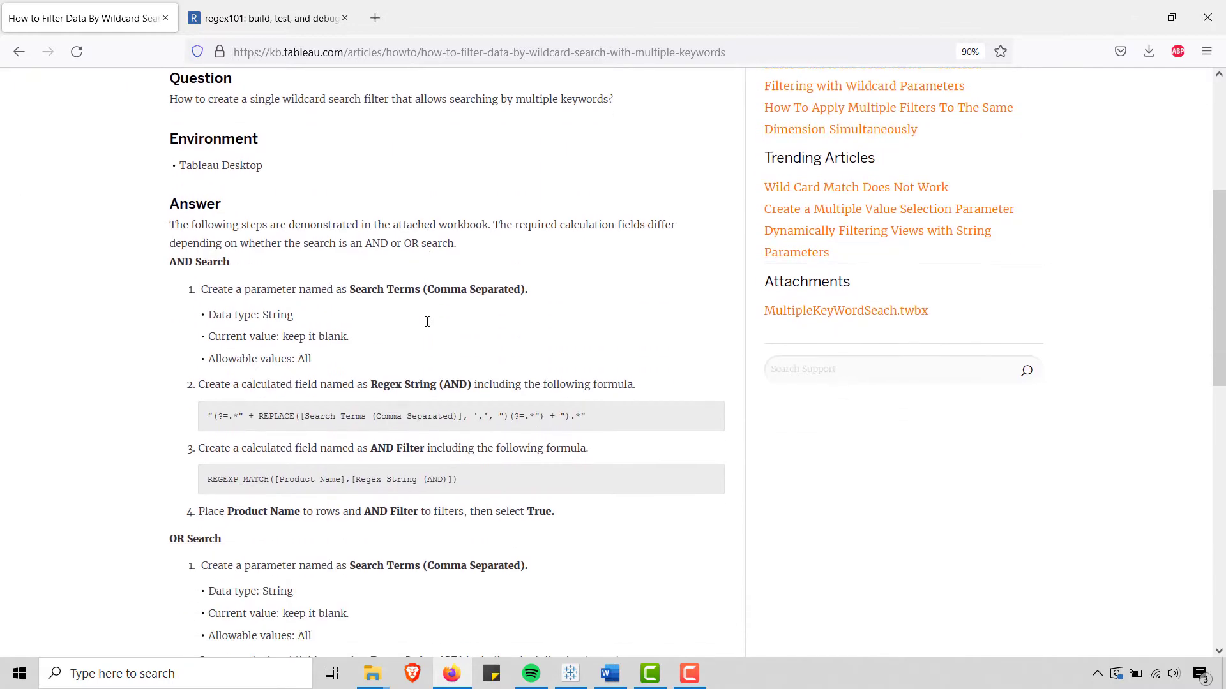
scroll(405, 323, down, 2)
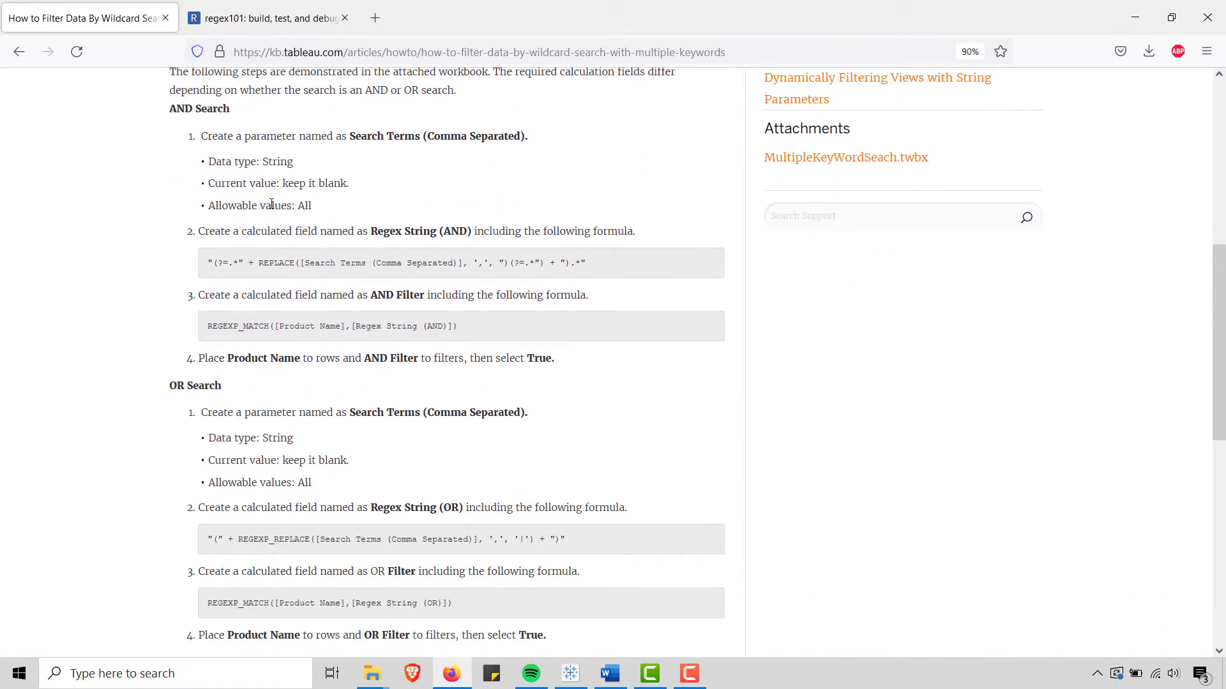
scroll(256, 300, down, 1)
scroll(234, 298, down, 1)
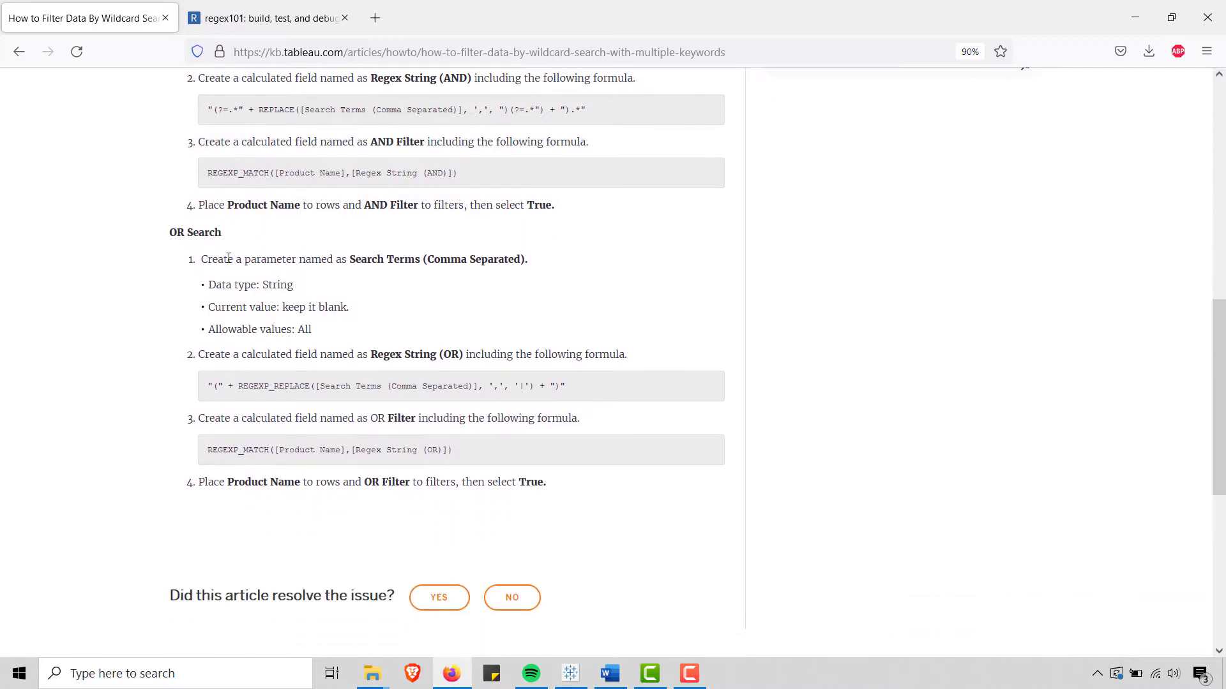
scroll(358, 316, up, 2)
scroll(345, 329, up, 1)
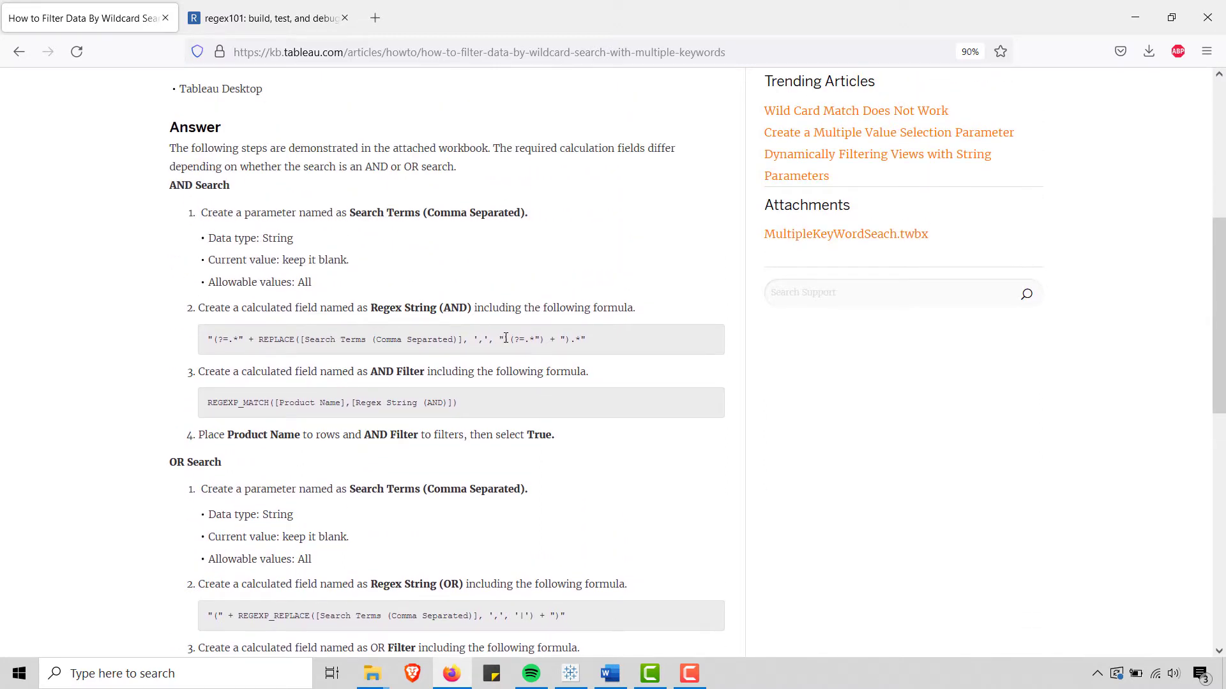
Highlight the article's Regex String (AND) formula to examine it, and reread the steps through the OR Search section
drag(586, 339, 362, 339)
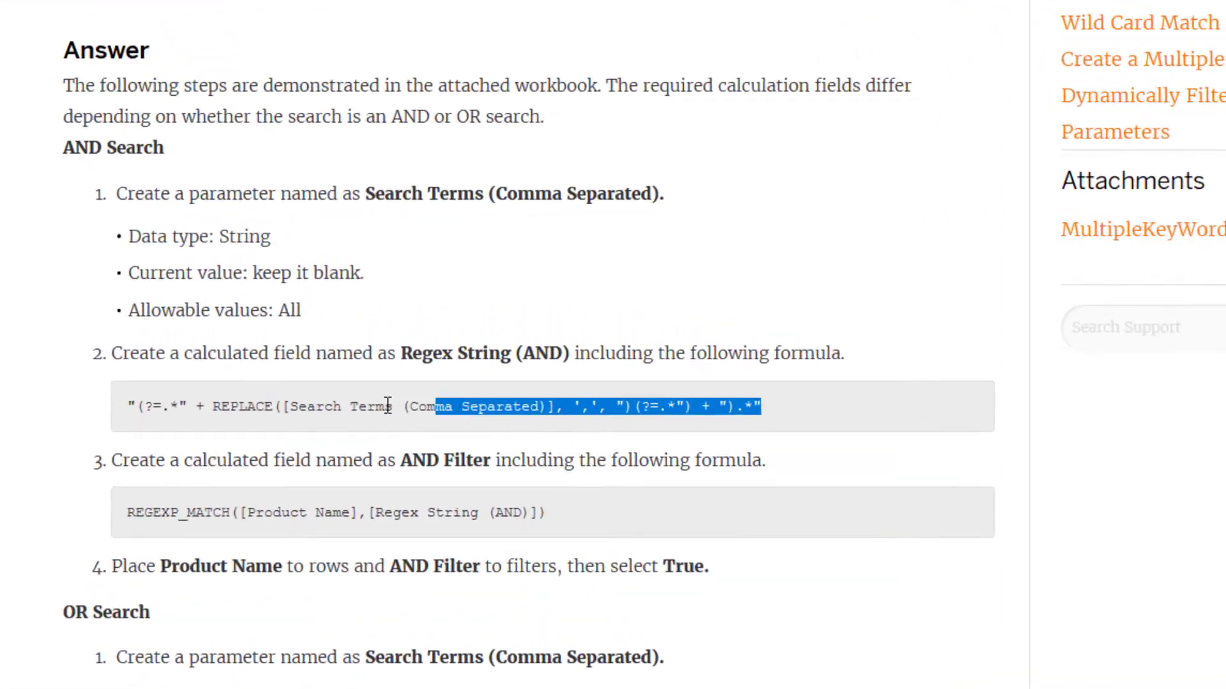
drag(388, 406, 125, 415)
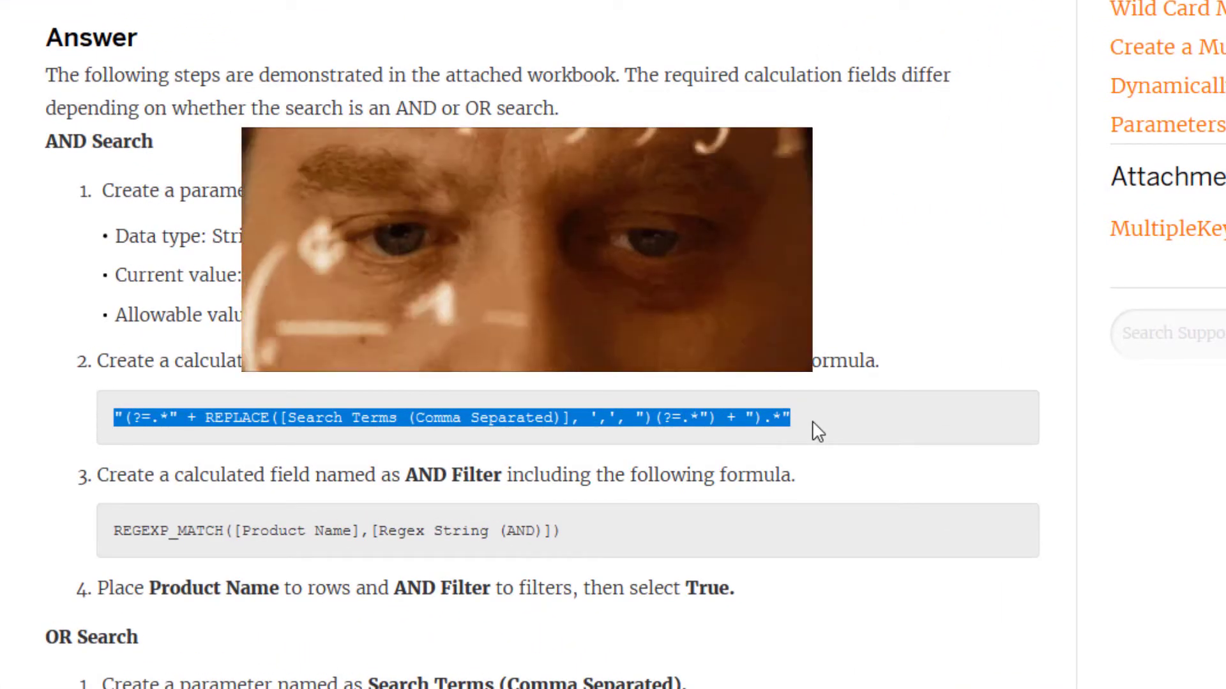
click(812, 422)
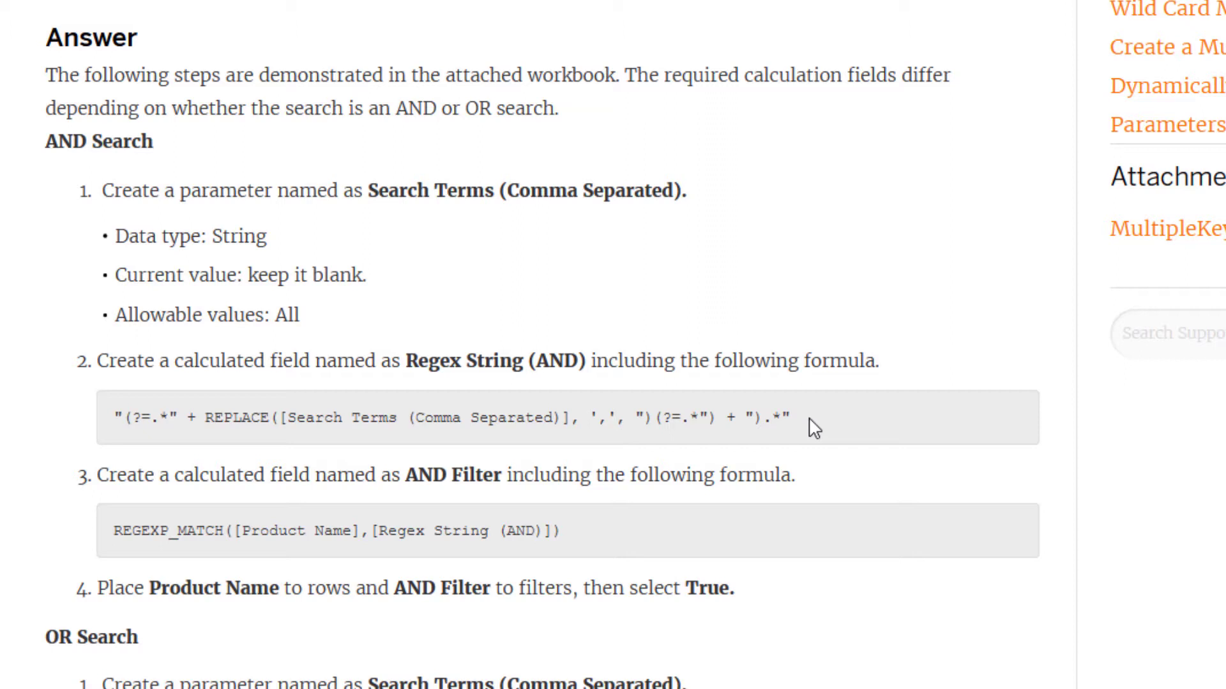
drag(815, 427, 292, 447)
click(511, 305)
scroll(506, 308, up, 9)
scroll(472, 517, down, 1)
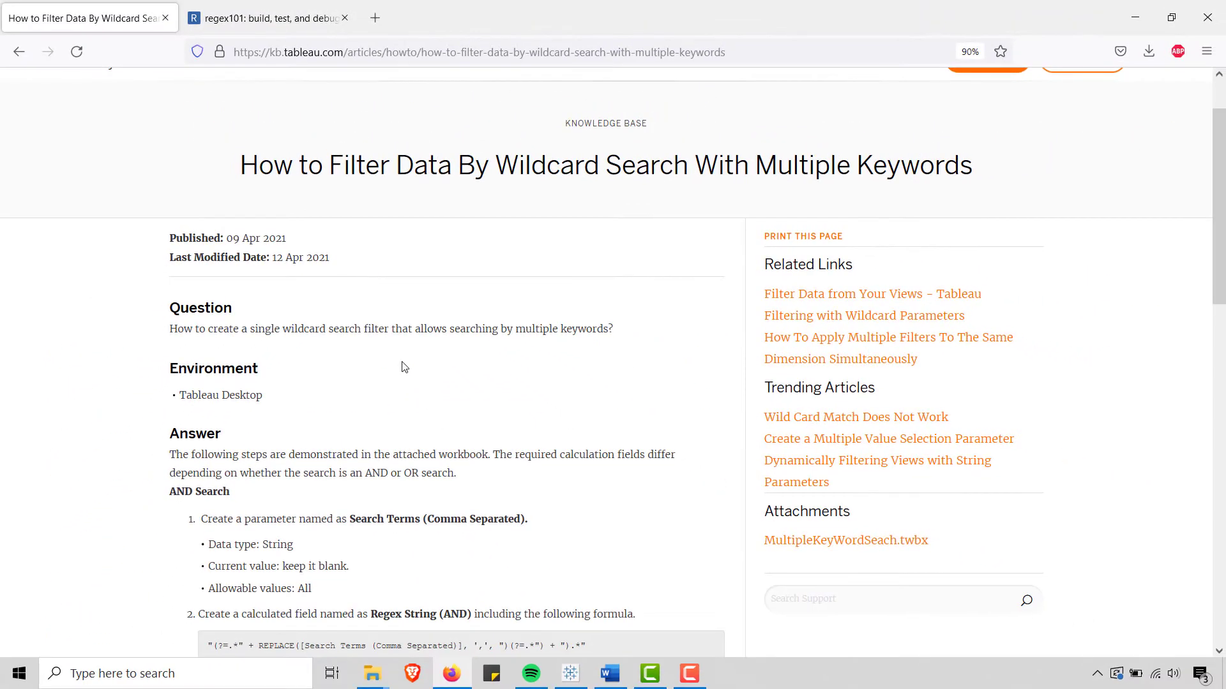
scroll(408, 400, down, 3)
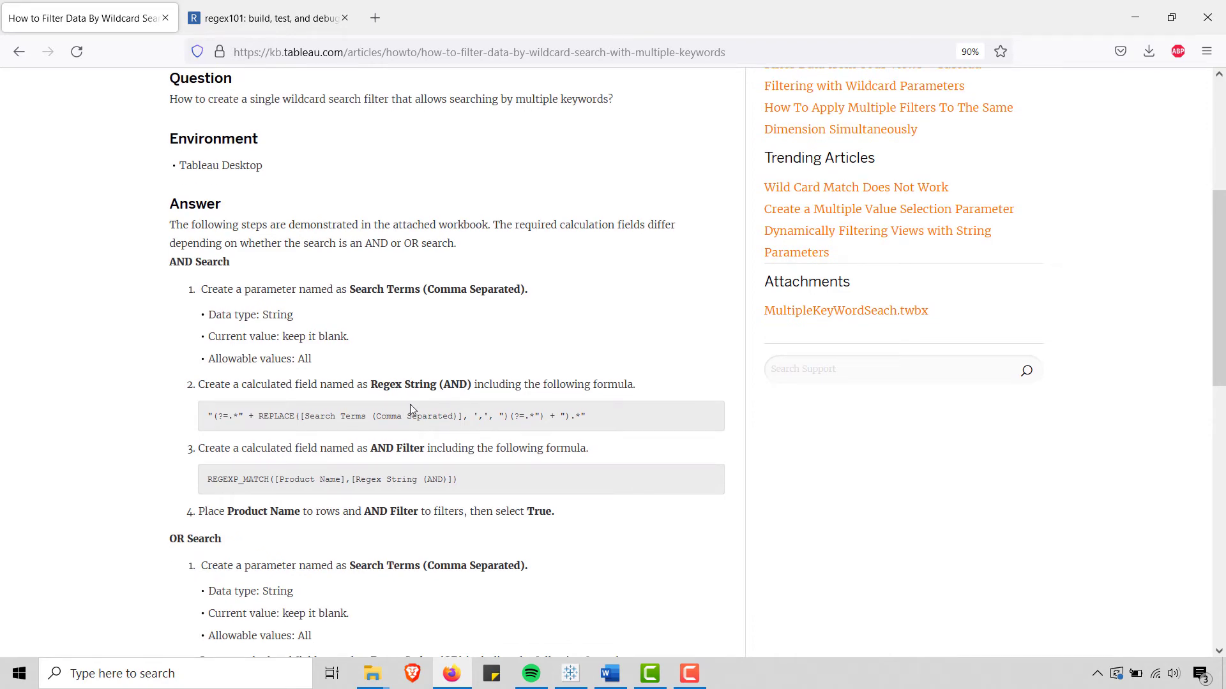
scroll(485, 383, down, 1)
scroll(329, 385, down, 2)
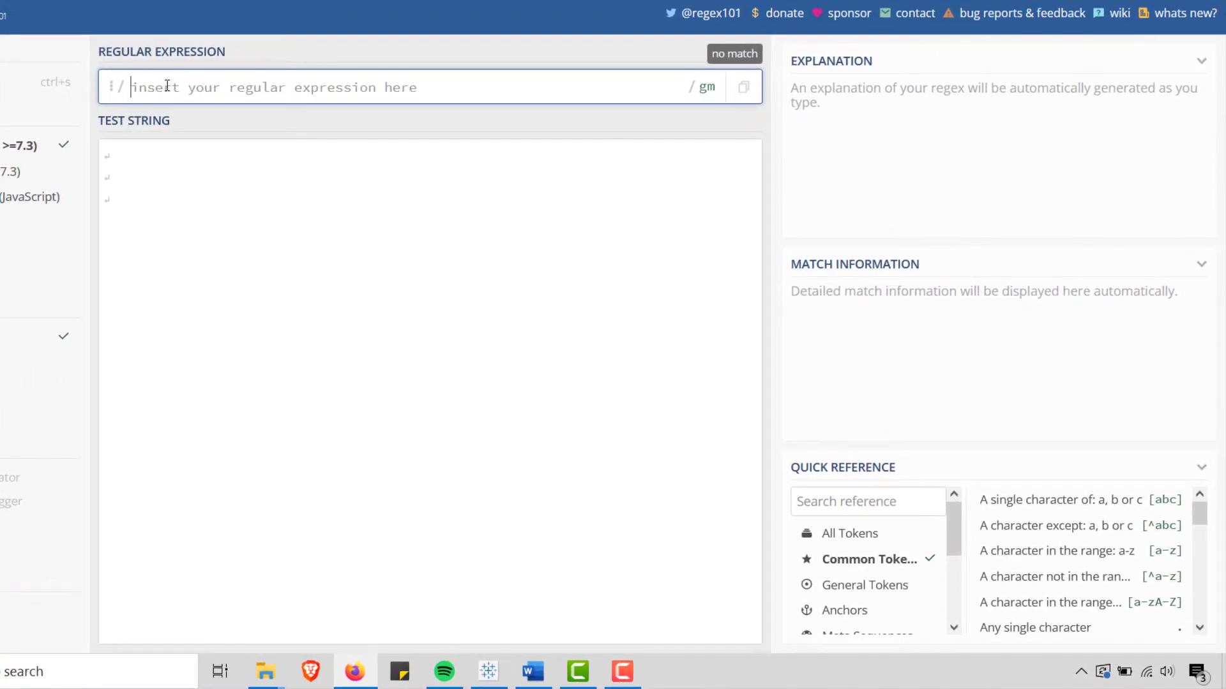
Enter the regular expression (paper|Paper) on regex101 and place the cursor in the empty test string
text((pe)
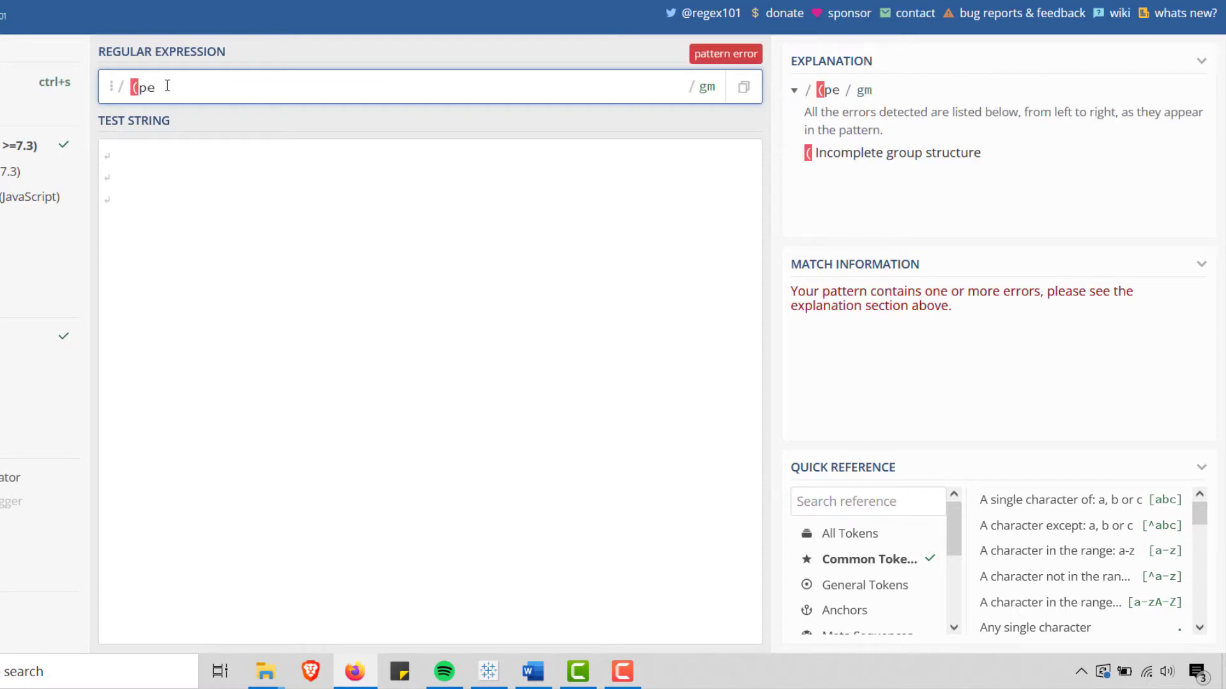
key(BackSpace)
key(BackSpace)
text(paper|Pap)
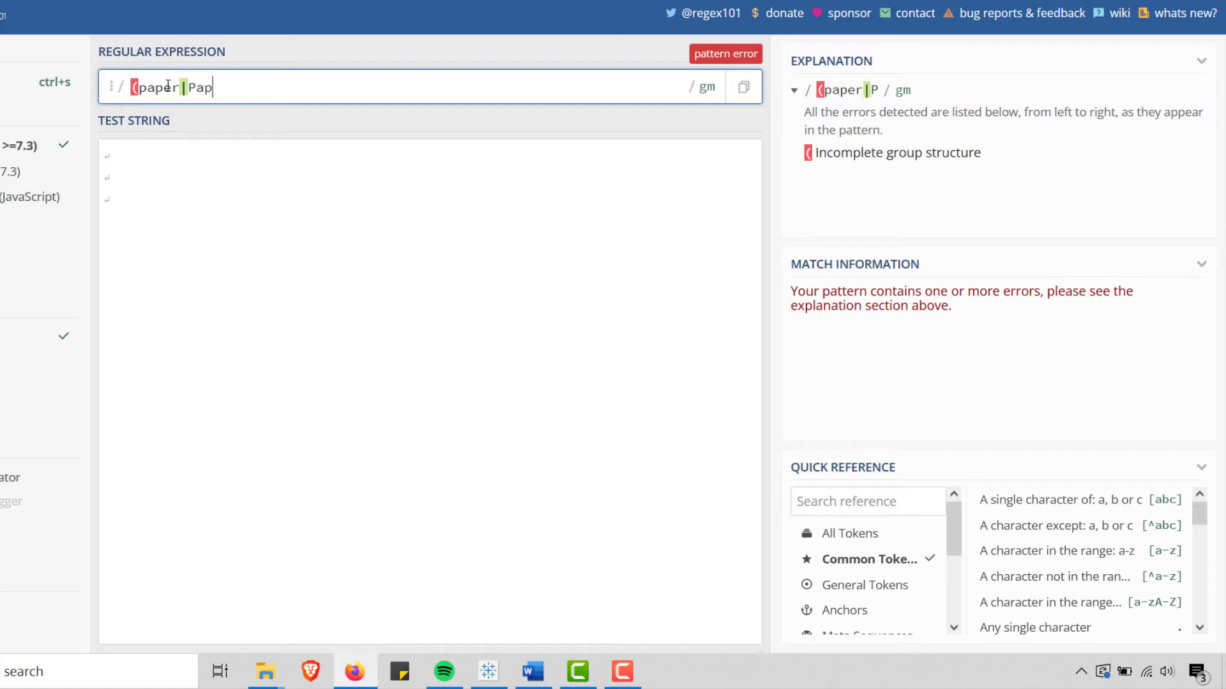
text(er))
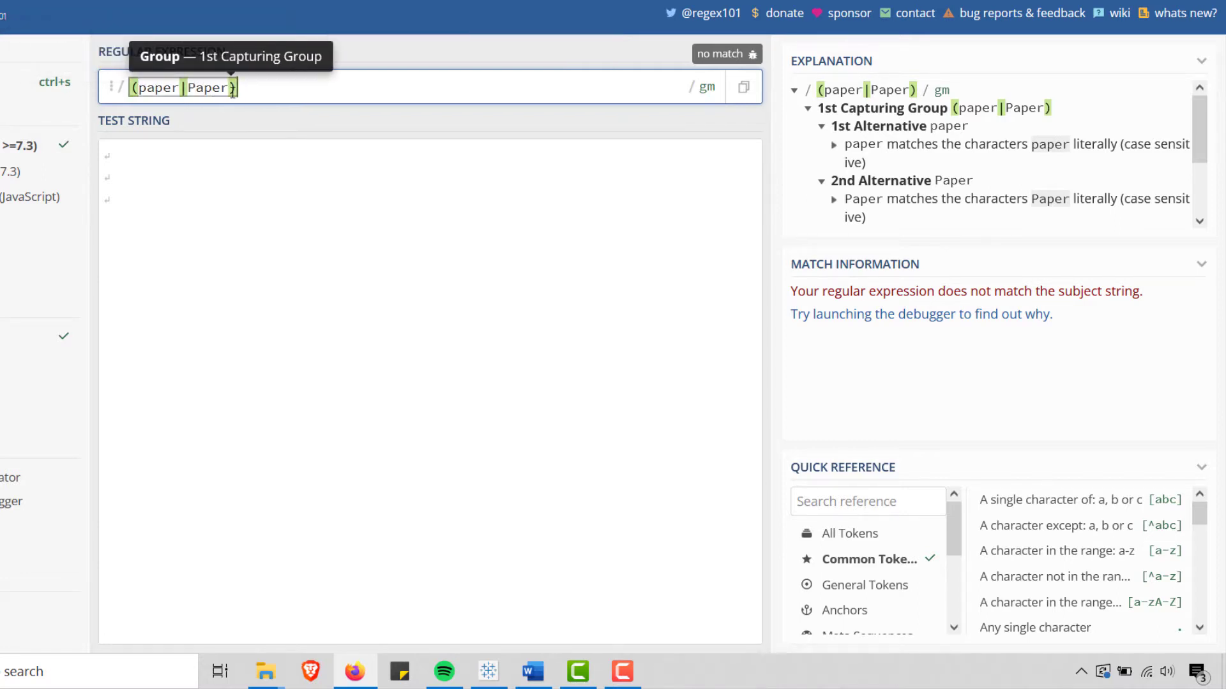
click(147, 154)
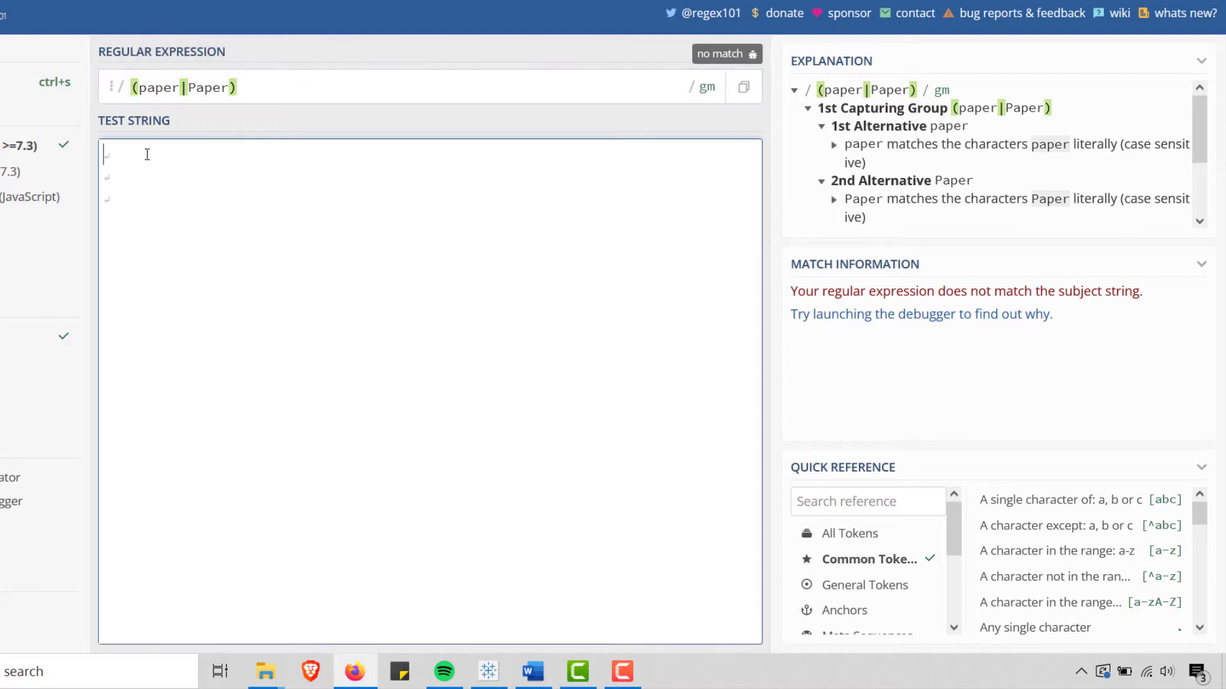
Enter the test lines "plastic bag", "paper bag" and "Paper bag" in the test string
text(plastic bag)
key(Return)
text(pape)
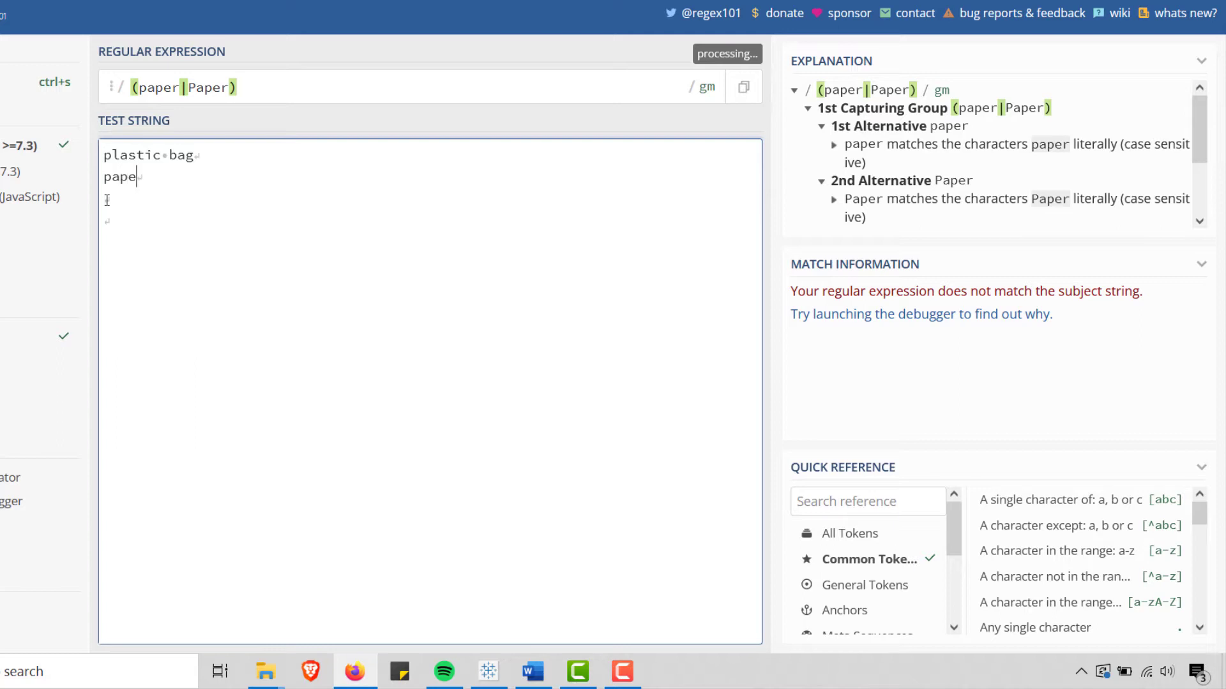
text(r bag)
key(Return)
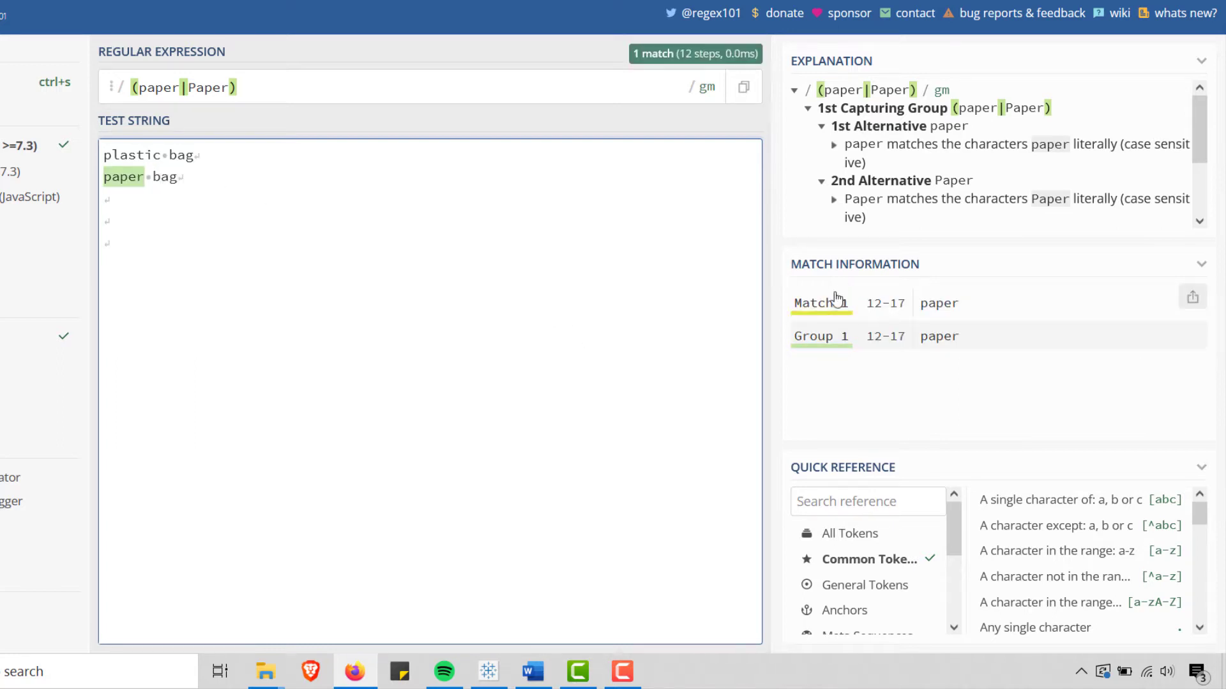
text(Paper )
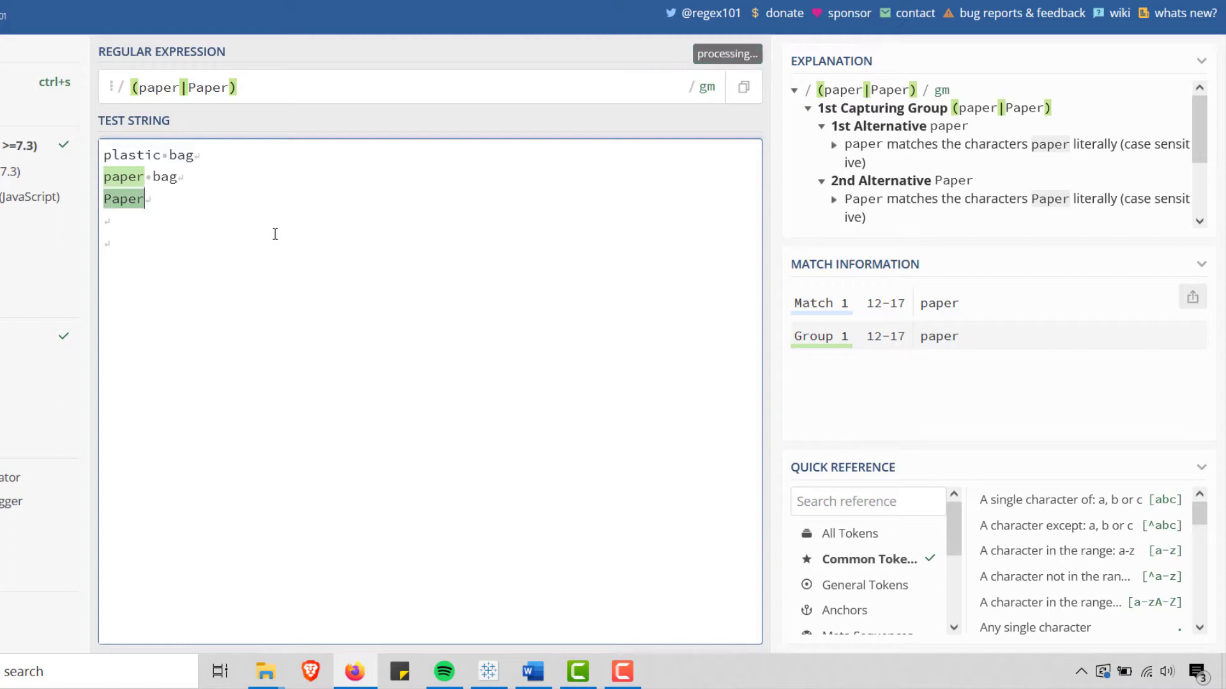
text(bag)
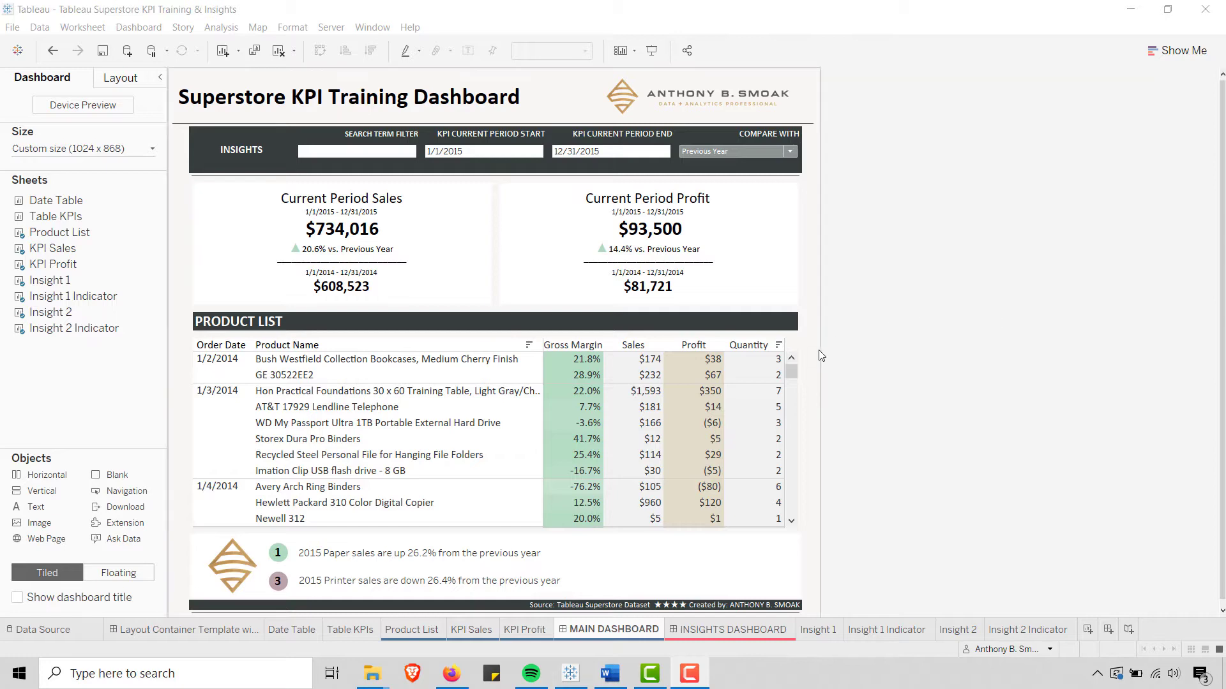
In Tableau, go from the main dashboard to the Product List worksheet and locate the Search Terms parameter
click(795, 348)
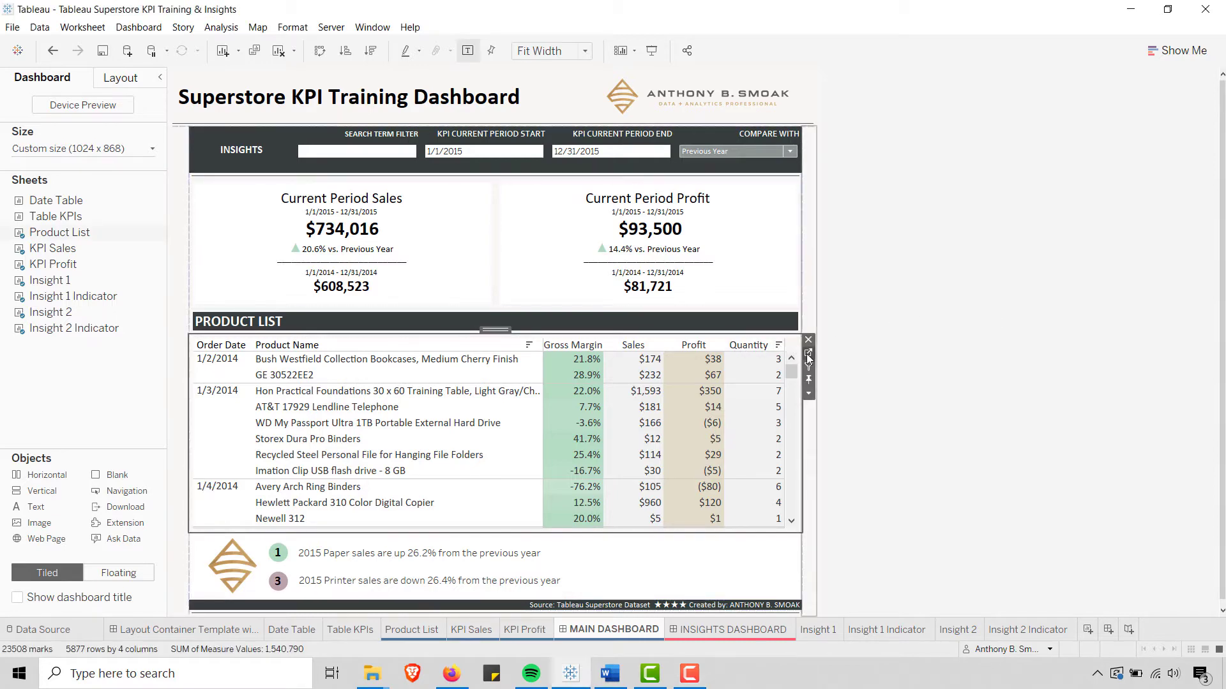
click(809, 353)
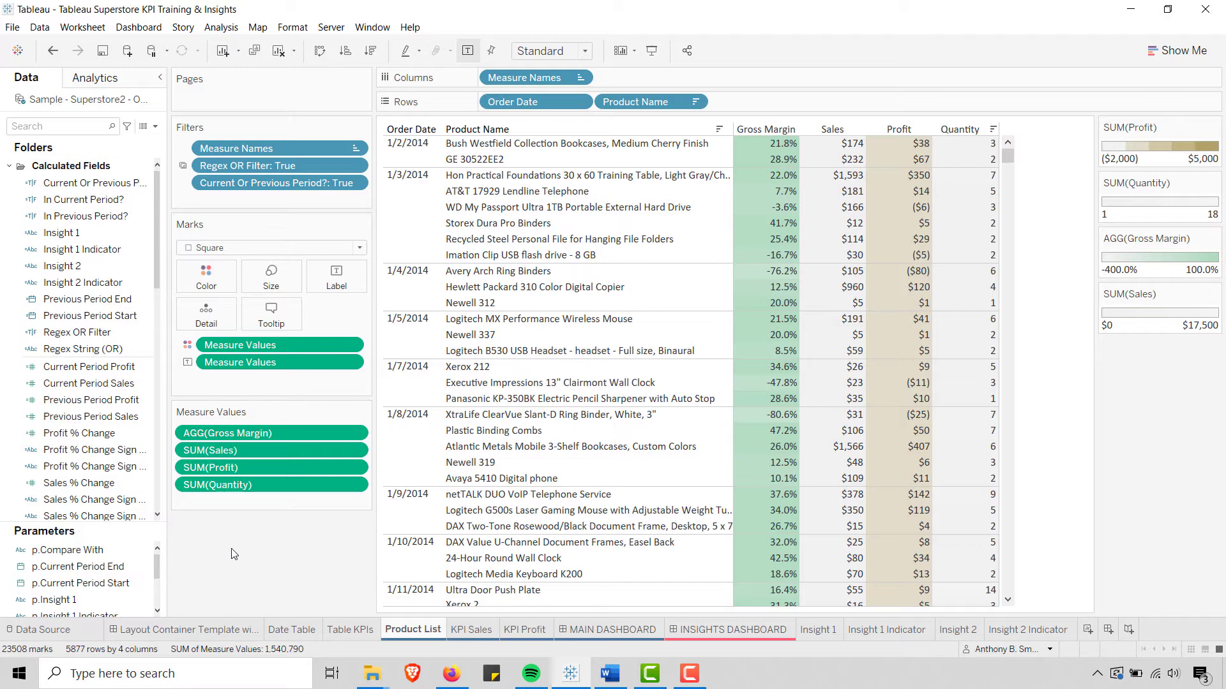
drag(154, 559, 152, 585)
click(83, 594)
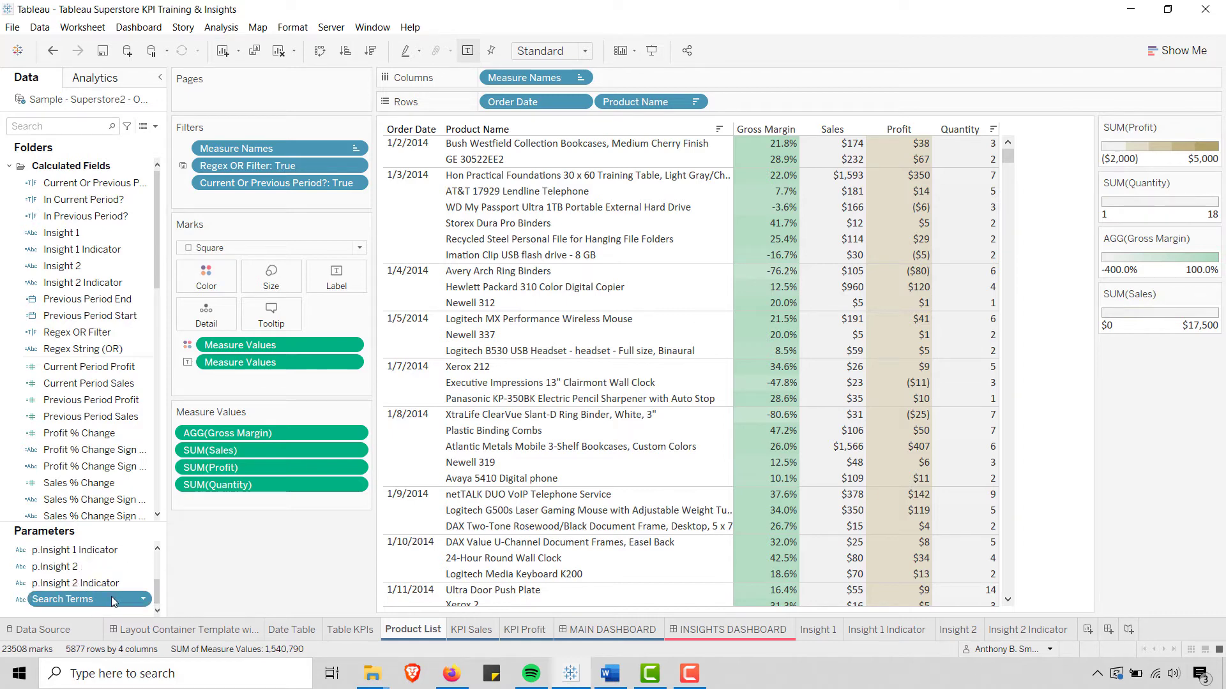
click(155, 127)
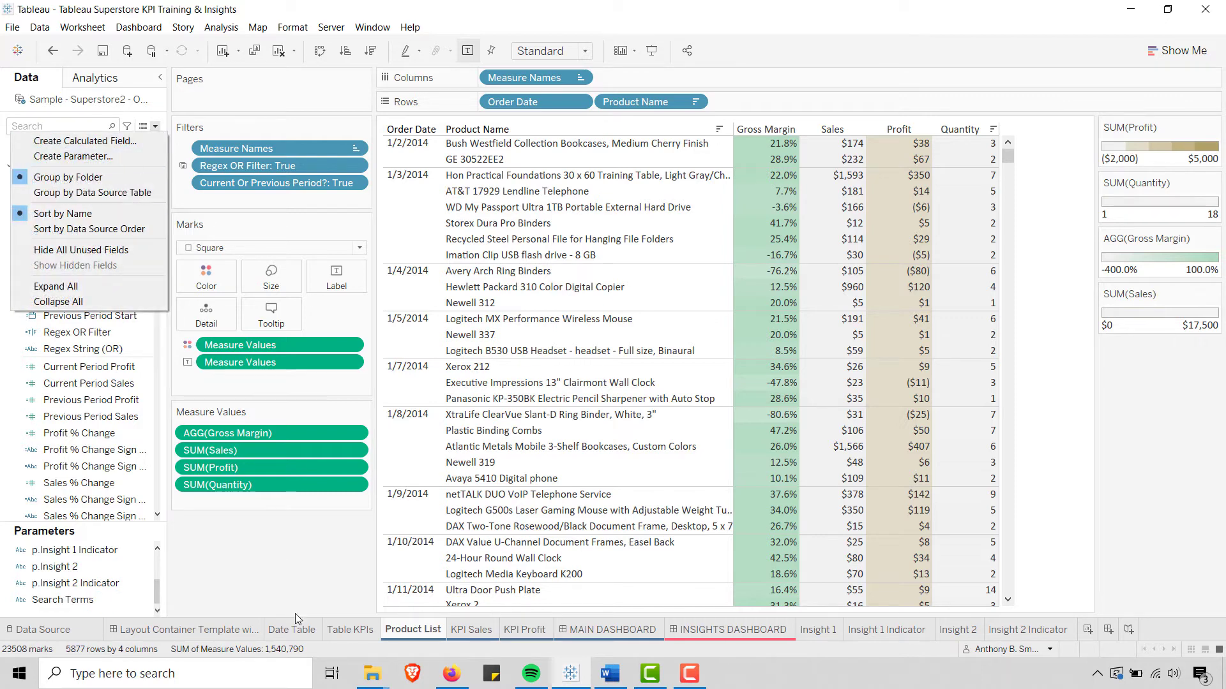
click(106, 599)
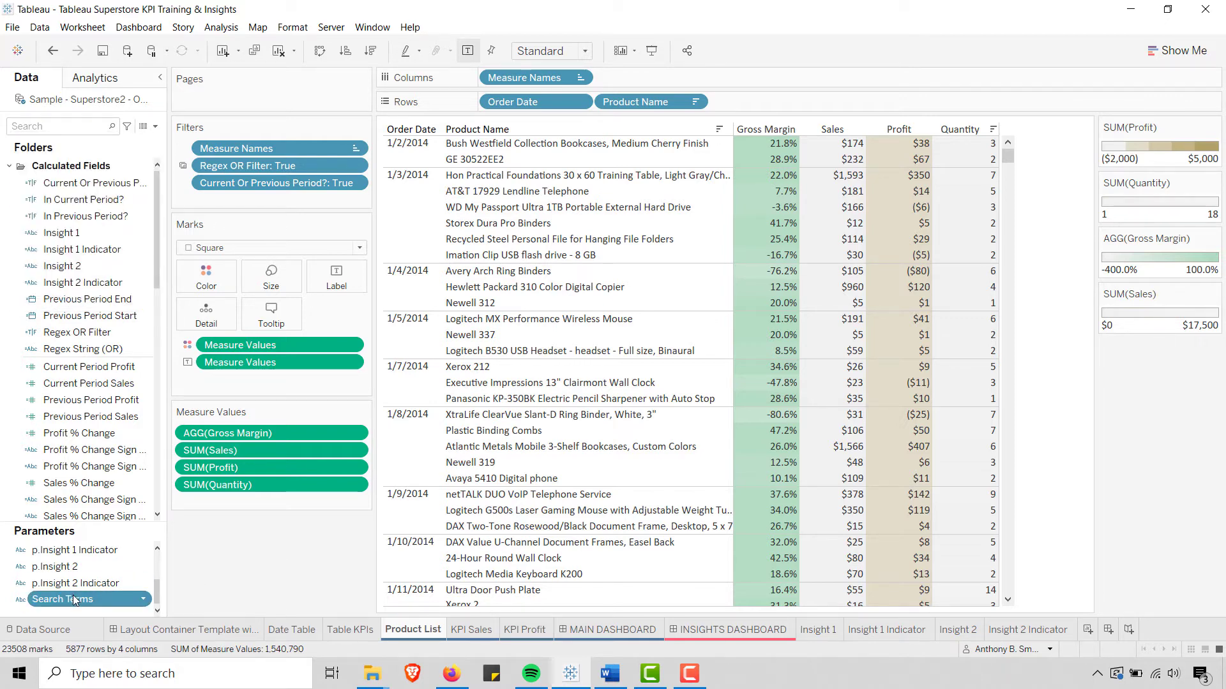
Open the Search Terms parameter for editing, review its data type and current value settings, and close it with its settings kept
right_click(106, 597)
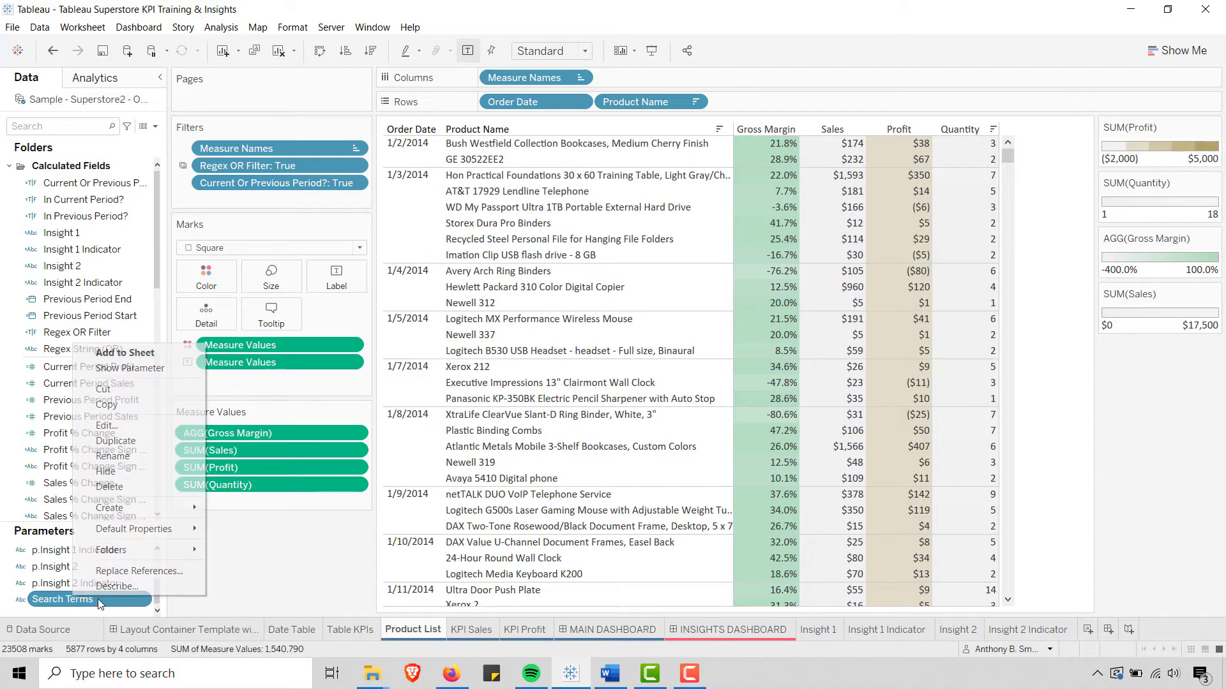
click(135, 425)
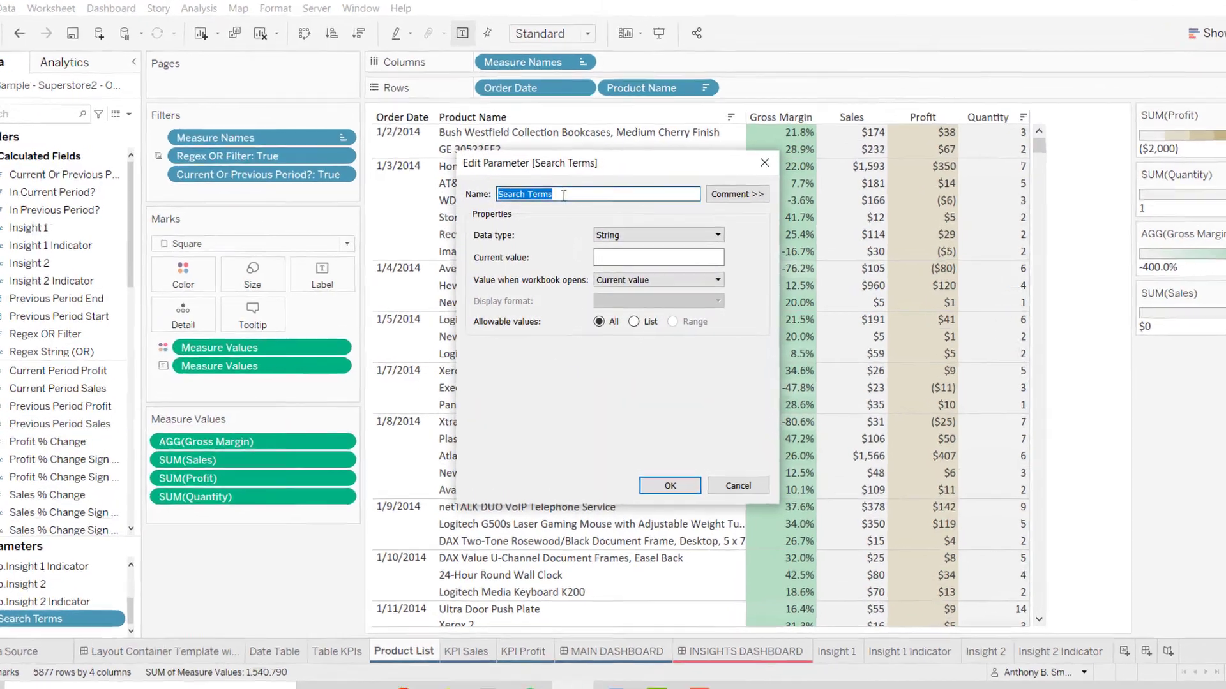
click(563, 202)
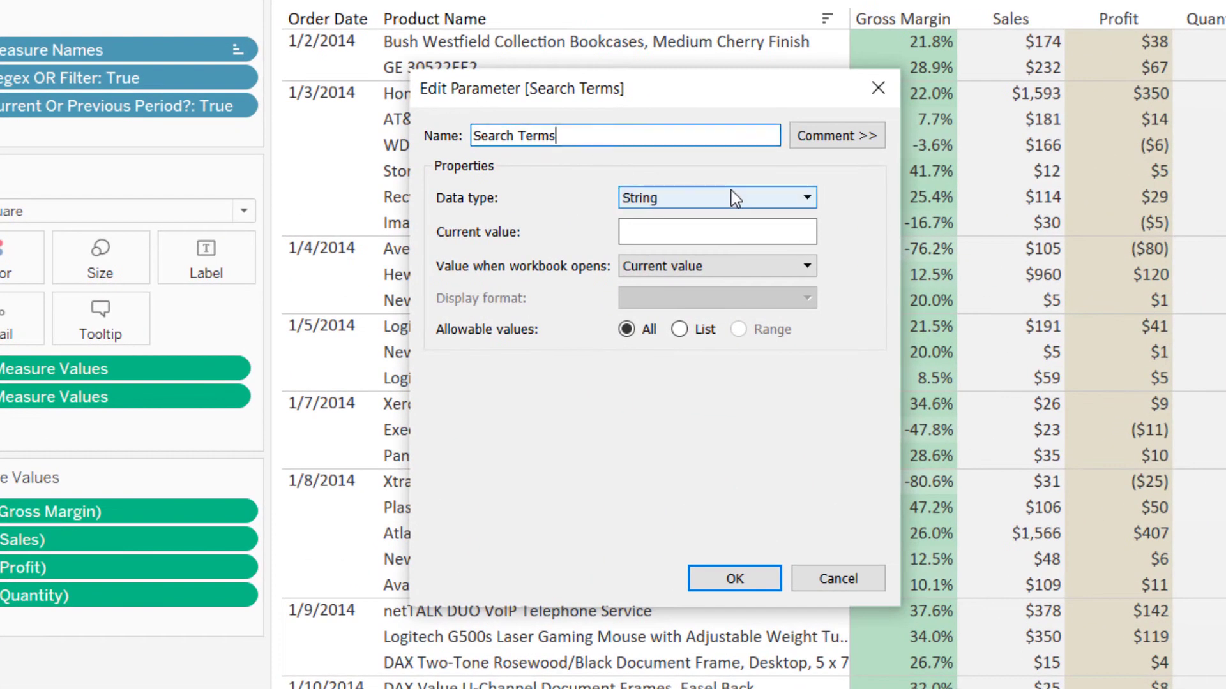
click(684, 231)
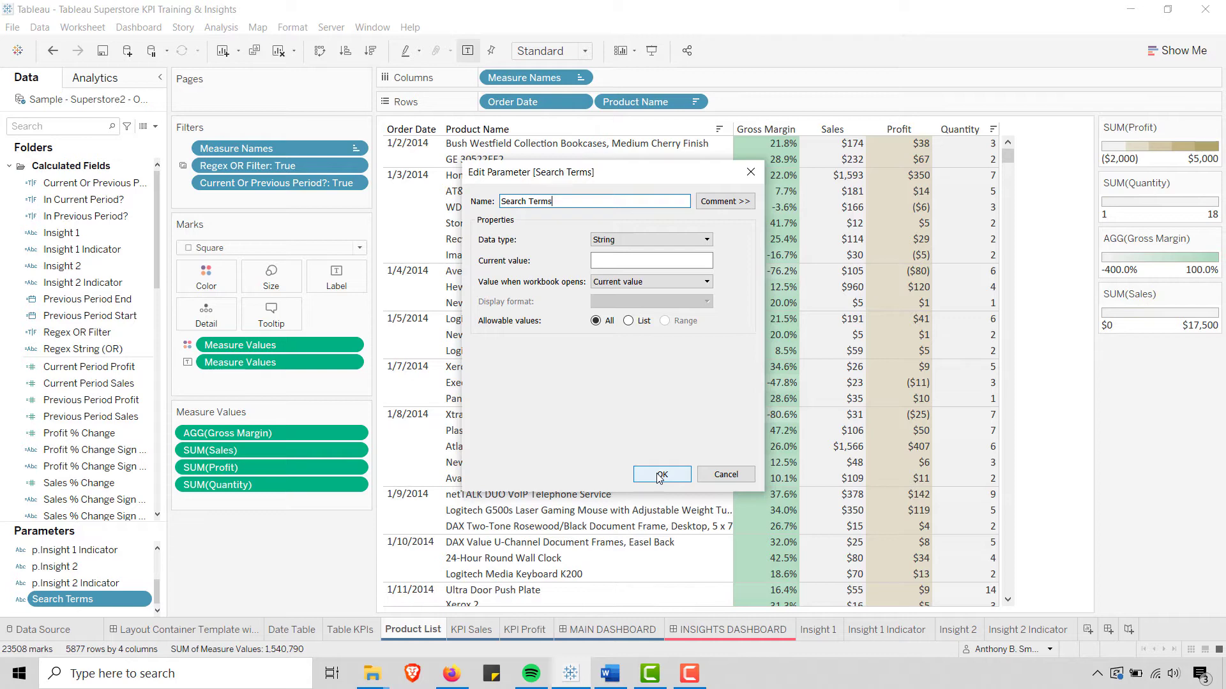
click(661, 475)
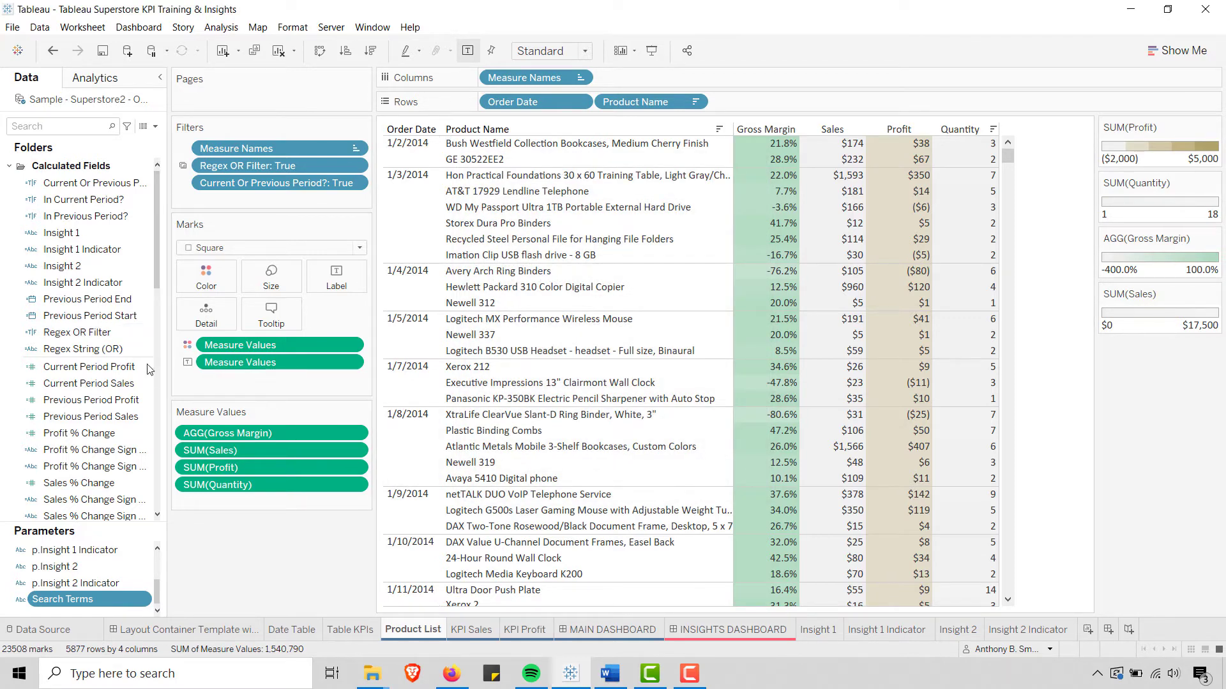
Open the Regex String (OR) calculated field for editing and highlight the paper,Paper terms and the (paper|Paper) pattern in its comment to examine them
click(94, 353)
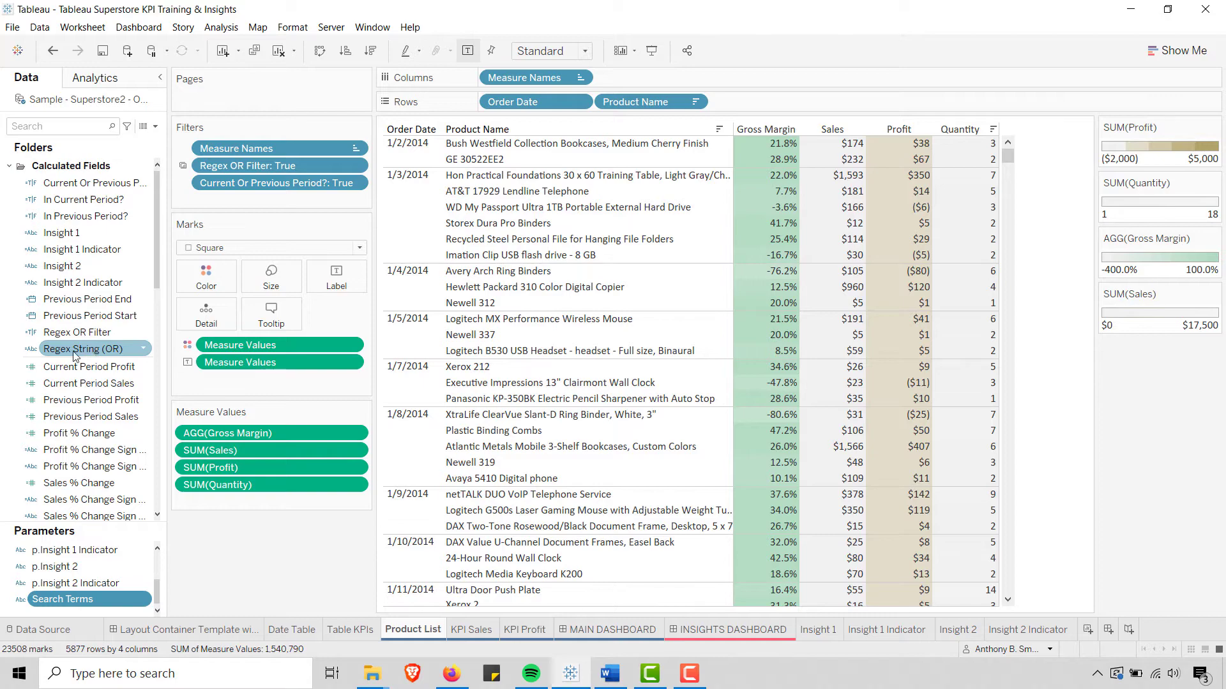
right_click(74, 351)
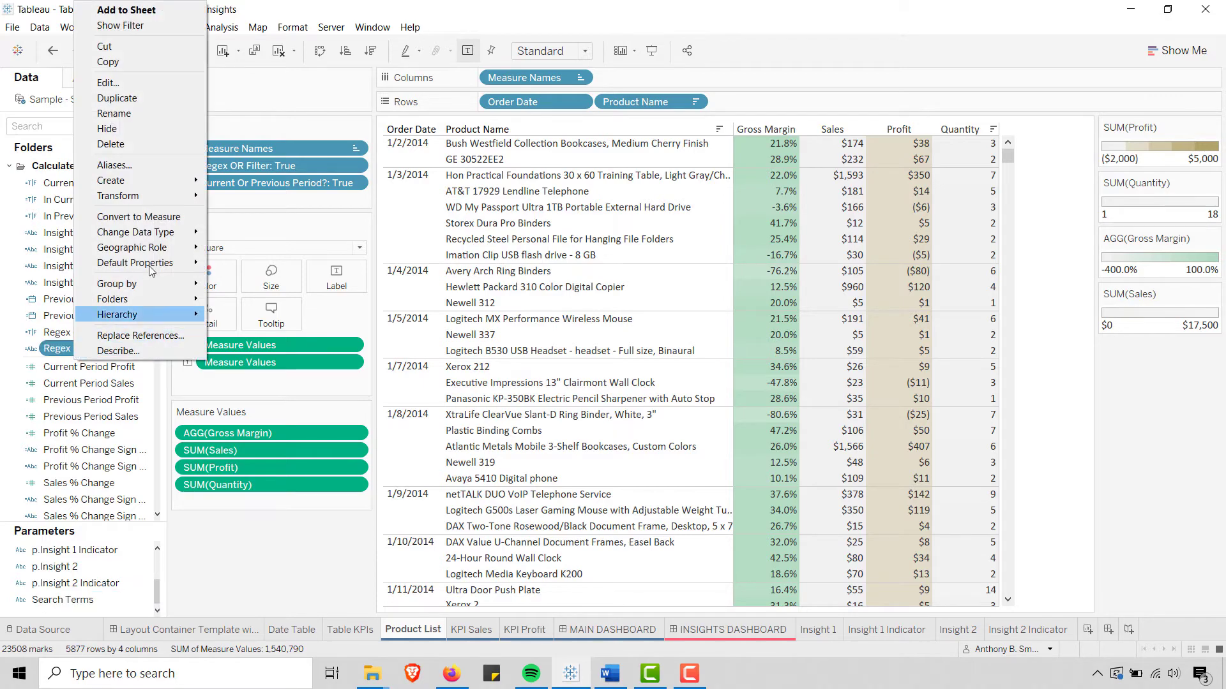
click(122, 87)
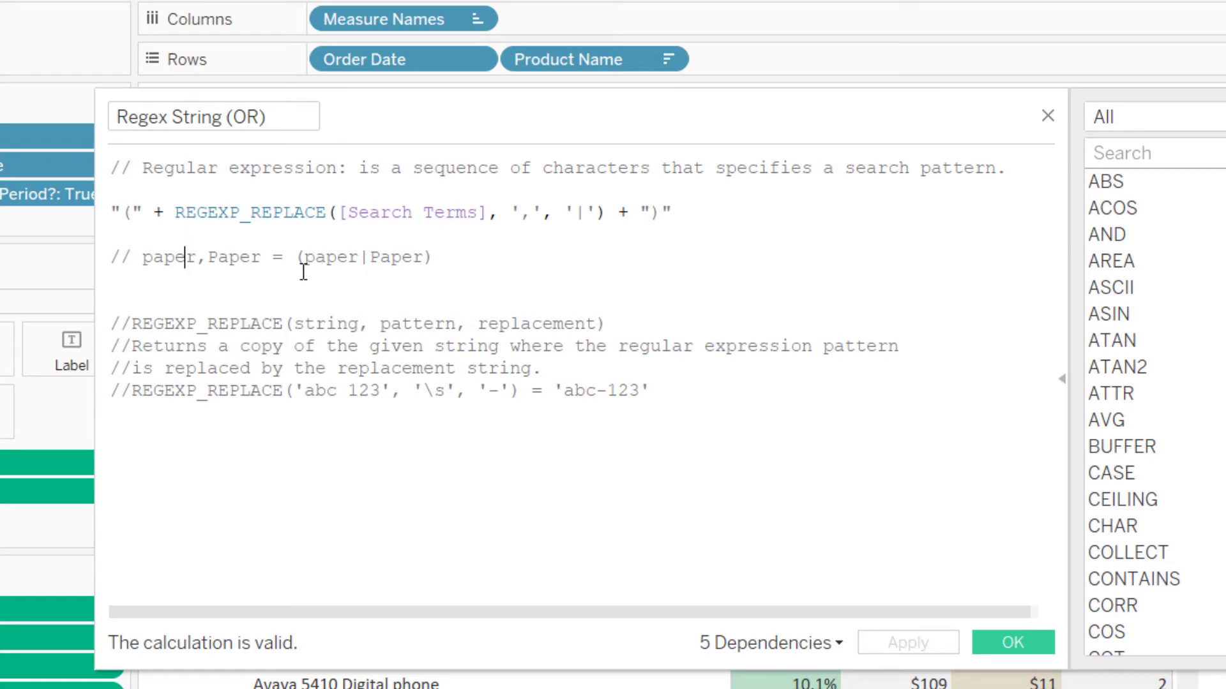
drag(143, 258, 196, 261)
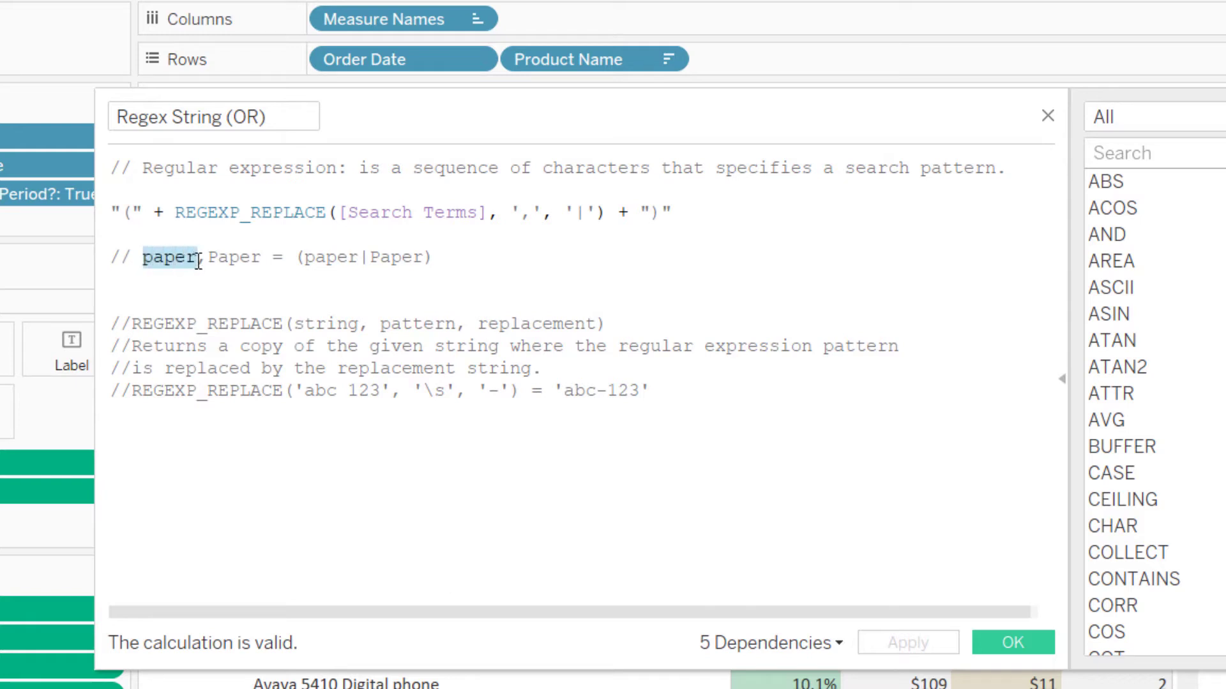
click(163, 259)
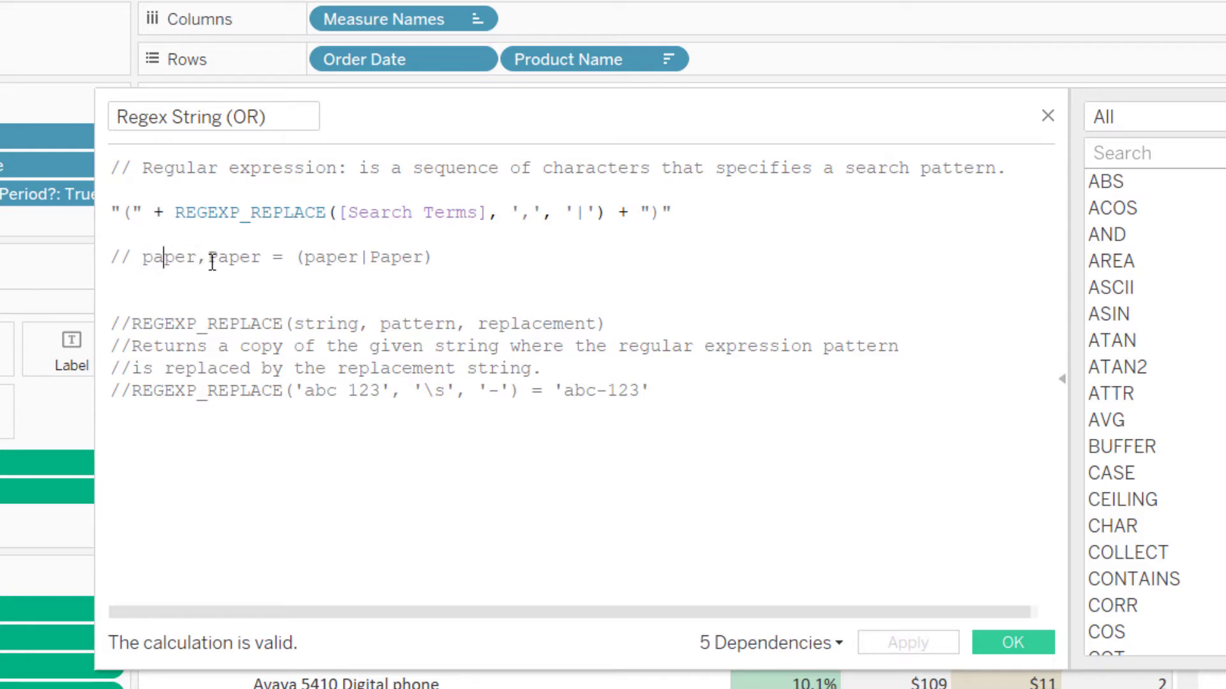
drag(213, 260, 261, 260)
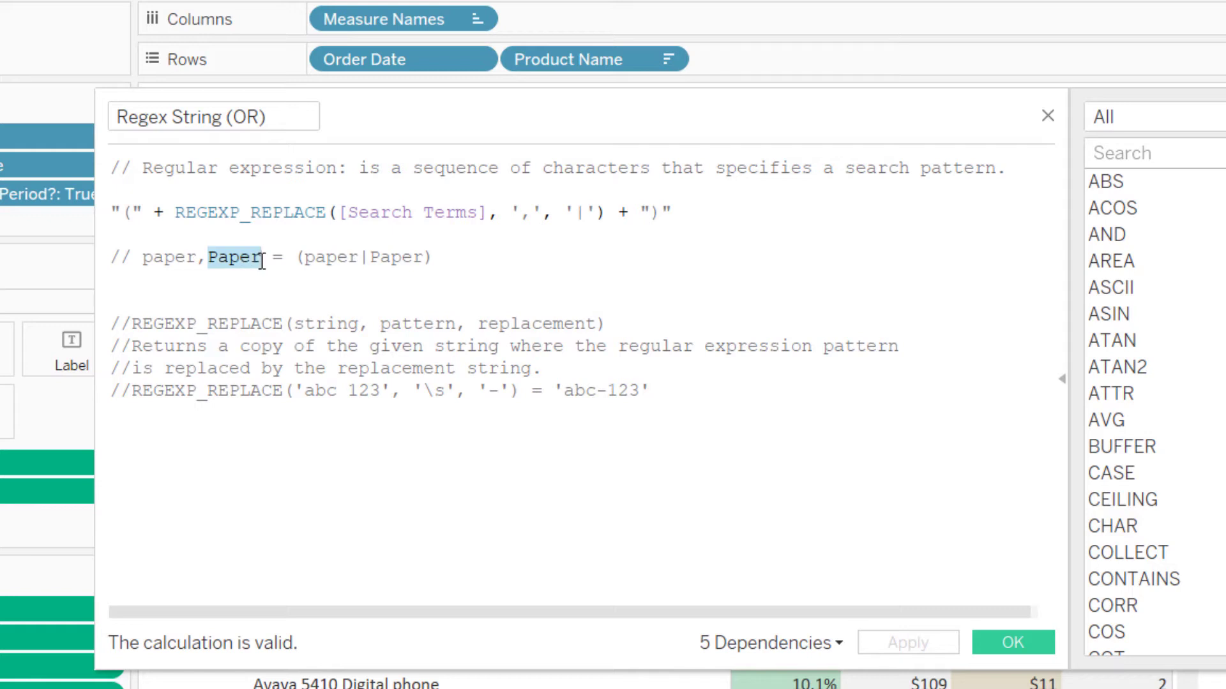
click(208, 277)
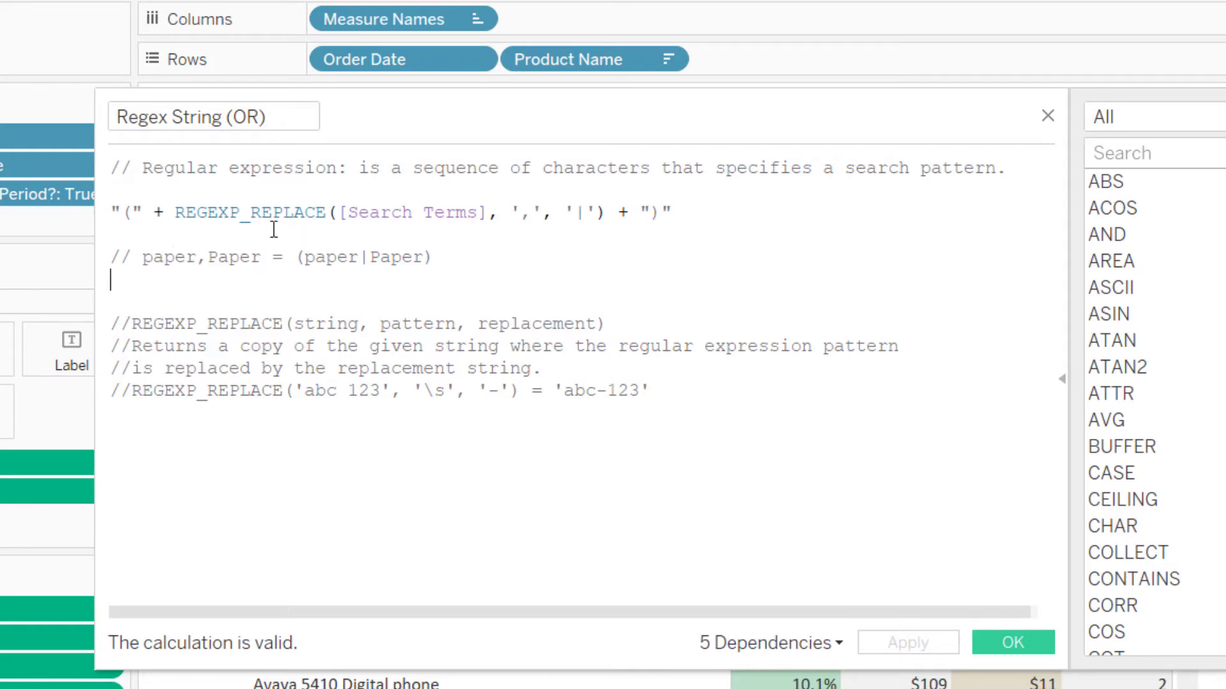
drag(298, 258, 440, 263)
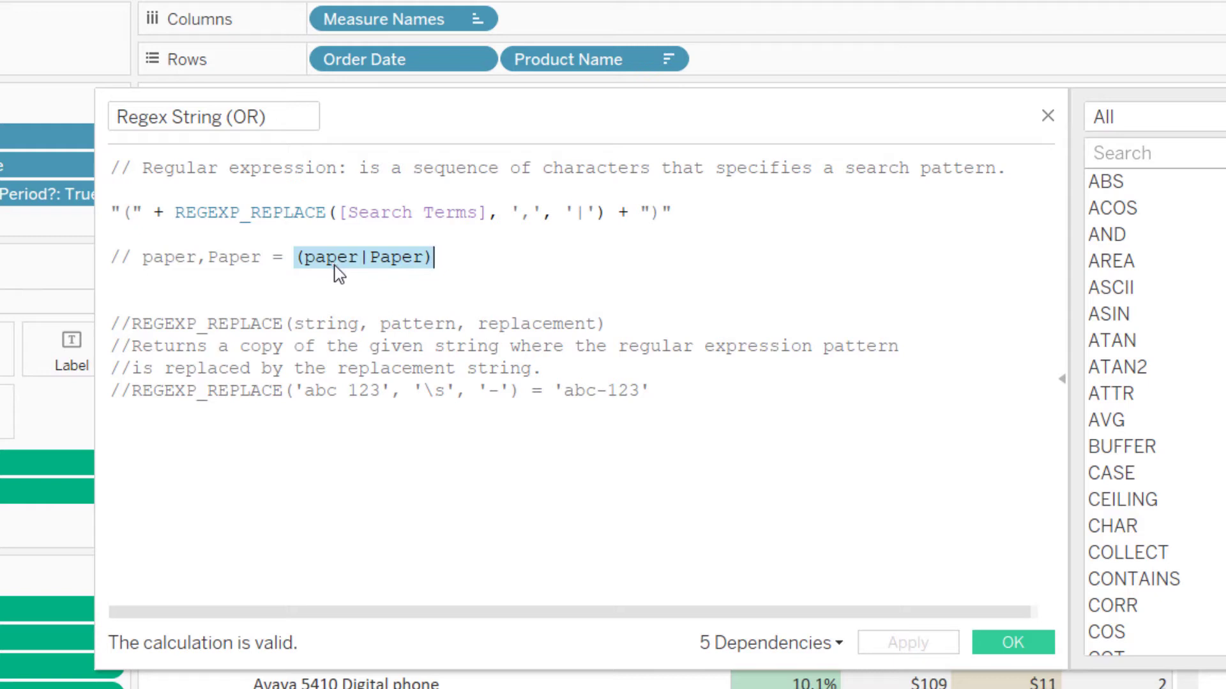
click(363, 262)
drag(364, 262, 430, 262)
click(439, 262)
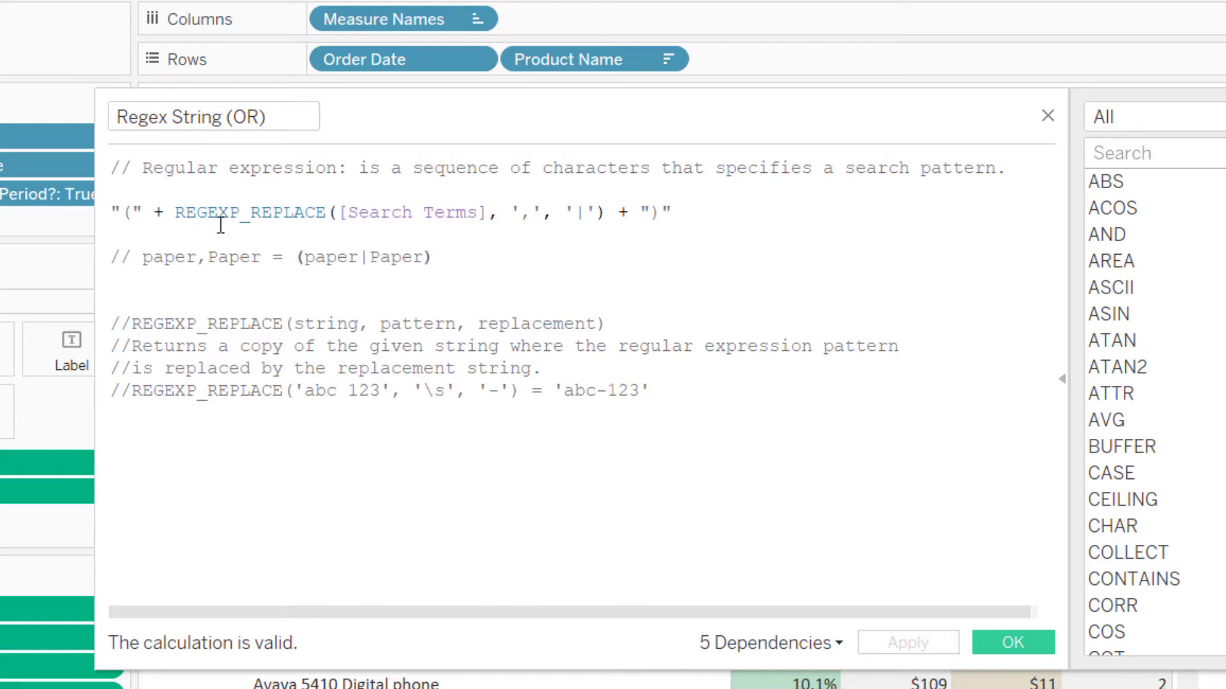
Change the REGEXP_REPLACE function in the Regex String (OR) formula to REPLACE
click(251, 215)
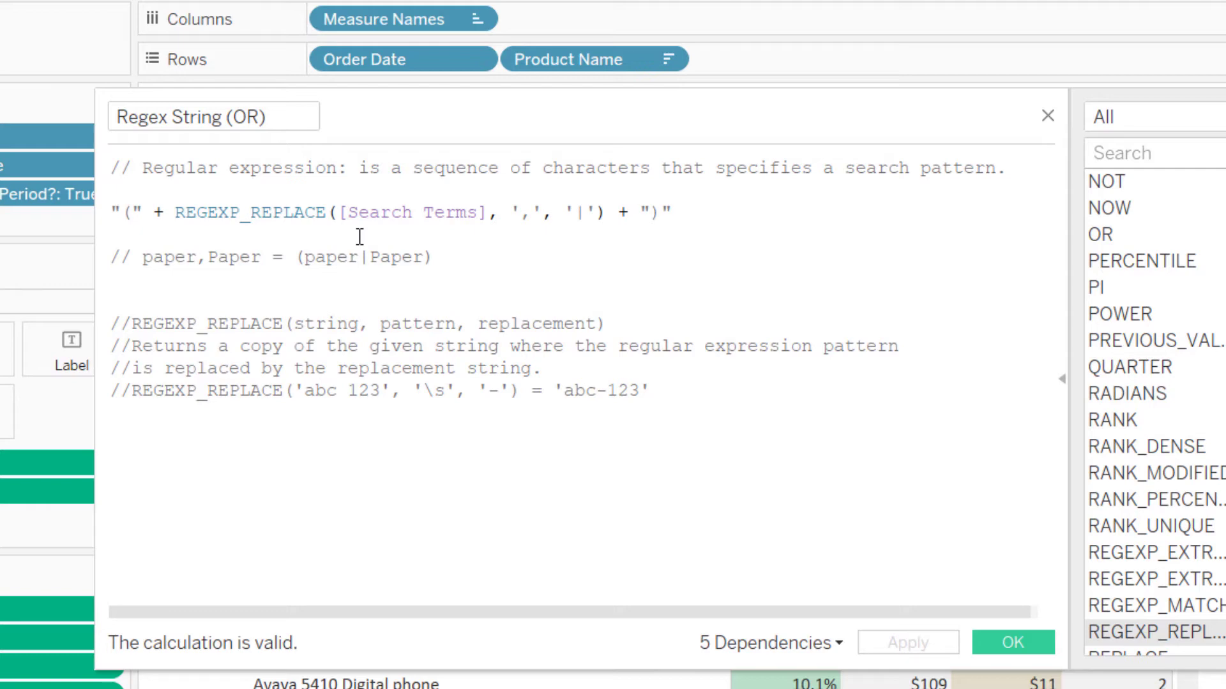
key(BackSpace)
key(BackSpace)
key(BackSpace)
key(BackSpace)
key(BackSpace)
key(BackSpace)
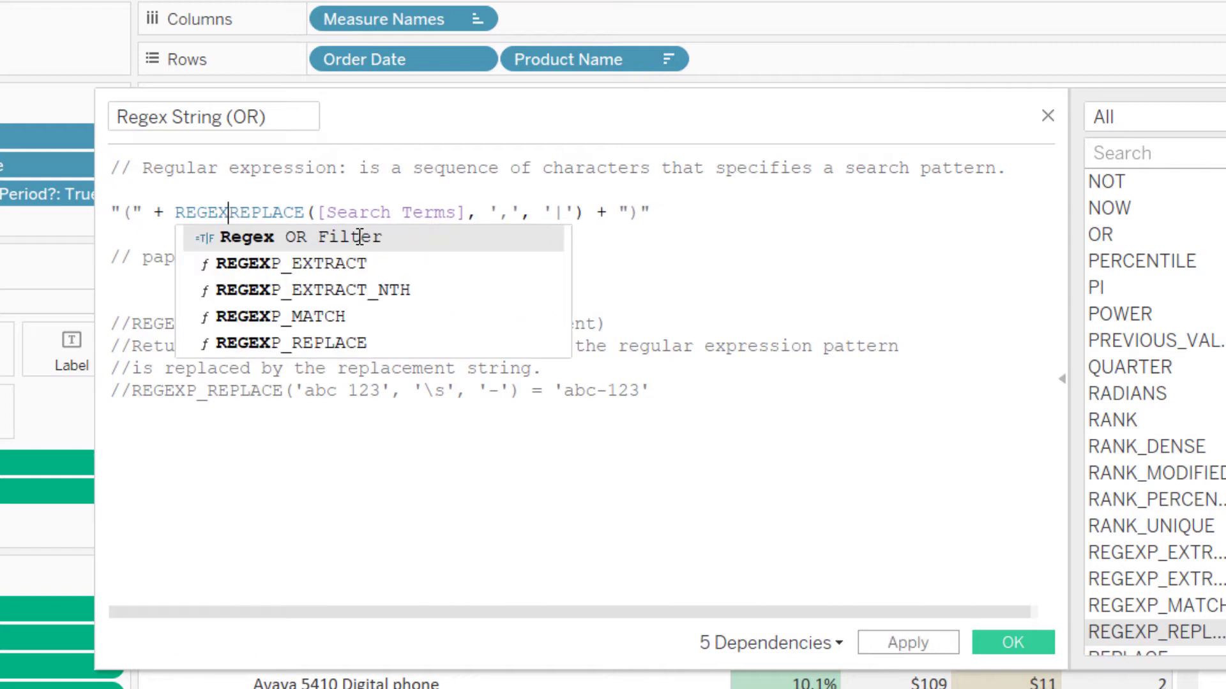
key(BackSpace)
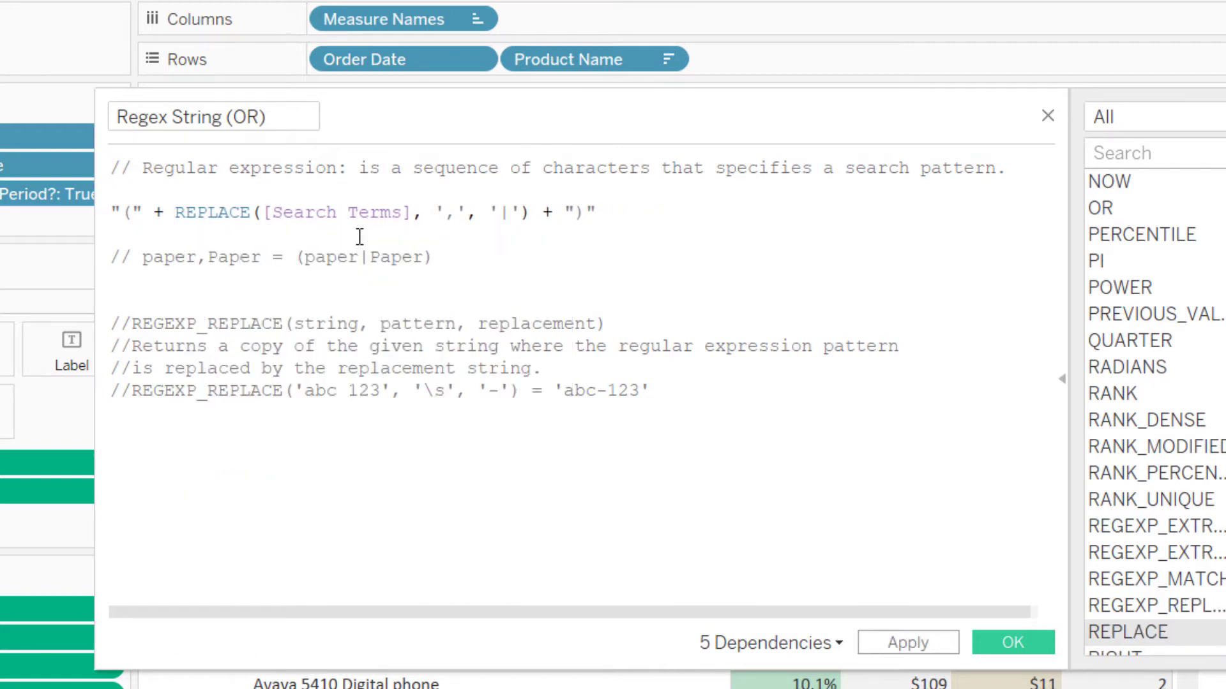
click(308, 237)
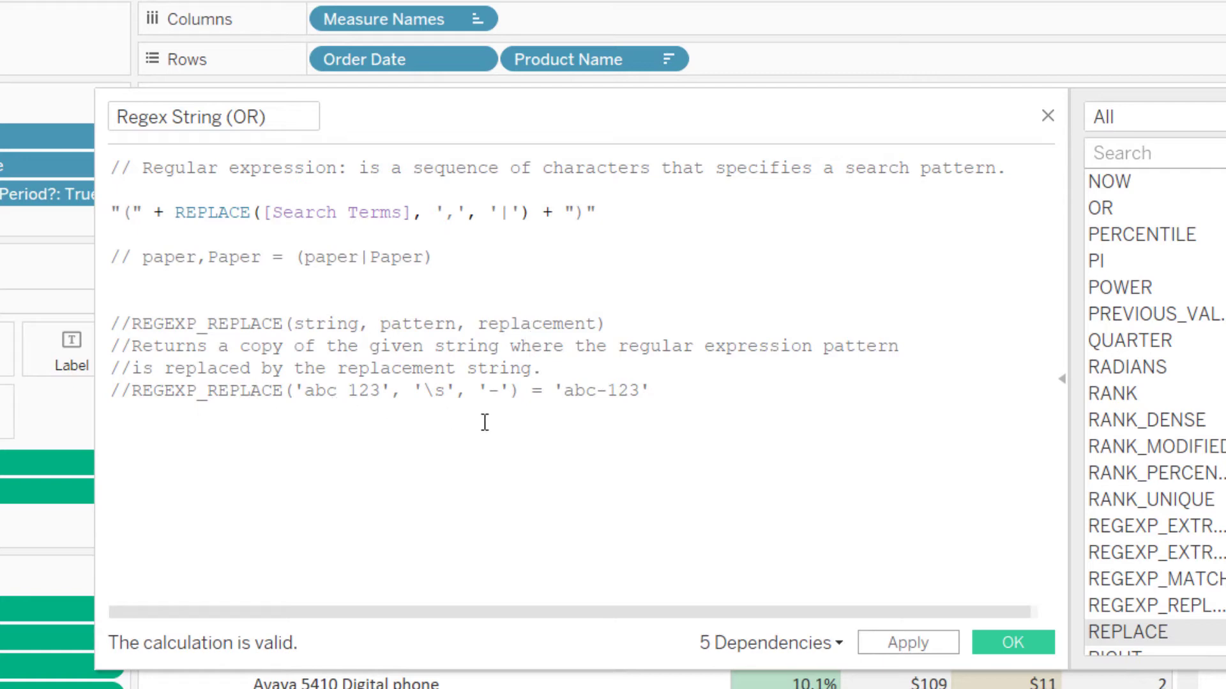
Highlight the '\s' pattern and the hyphen replacement in the REGEXP_REPLACE example comment to examine its arguments
drag(305, 396, 457, 392)
click(351, 395)
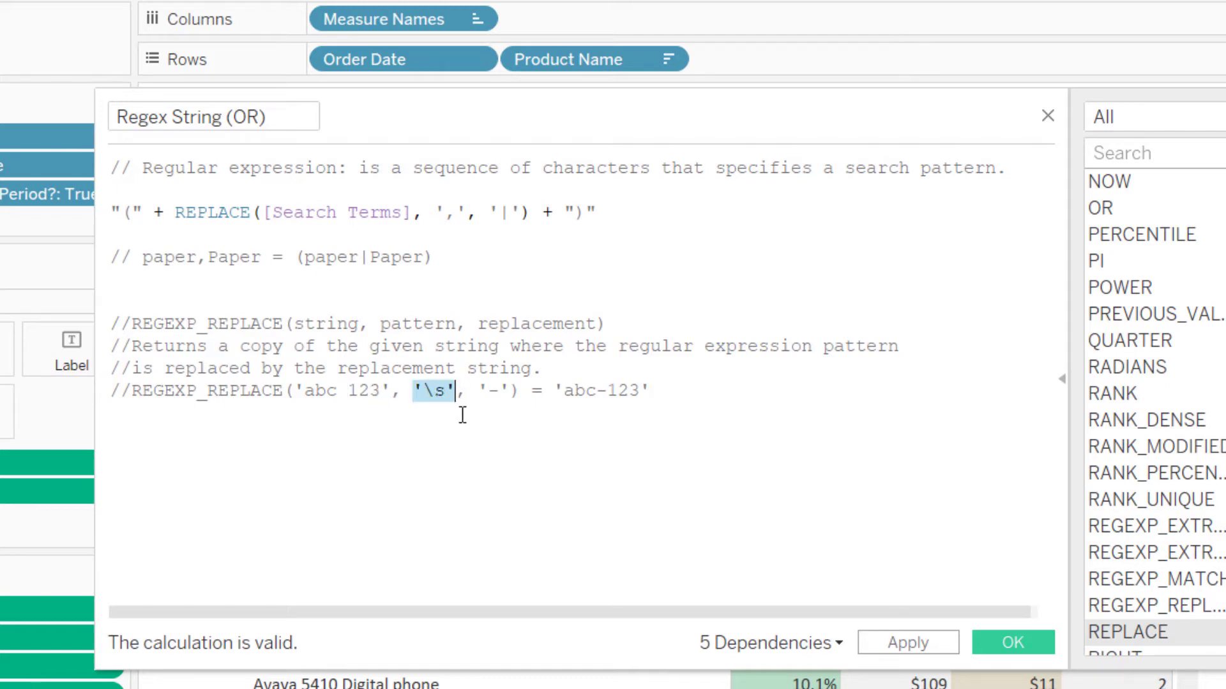
click(476, 416)
drag(486, 399, 499, 397)
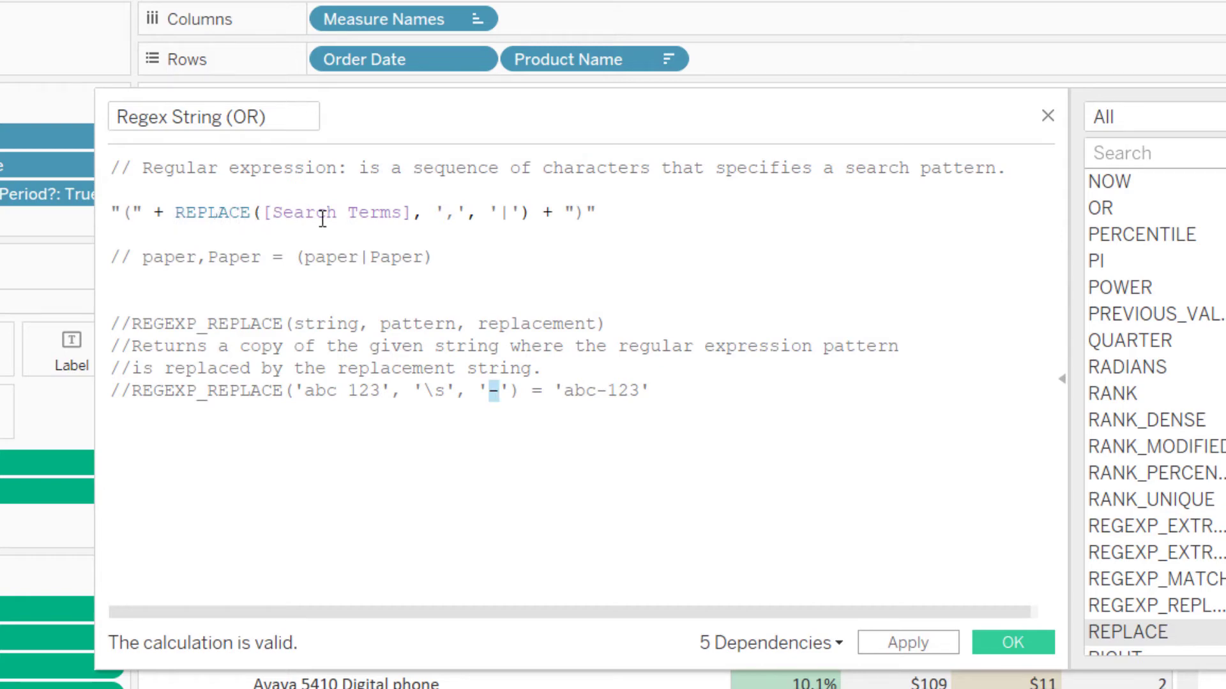
Examine the REPLACE formula's arguments by highlighting the comma substring and the '|' replacement
click(449, 217)
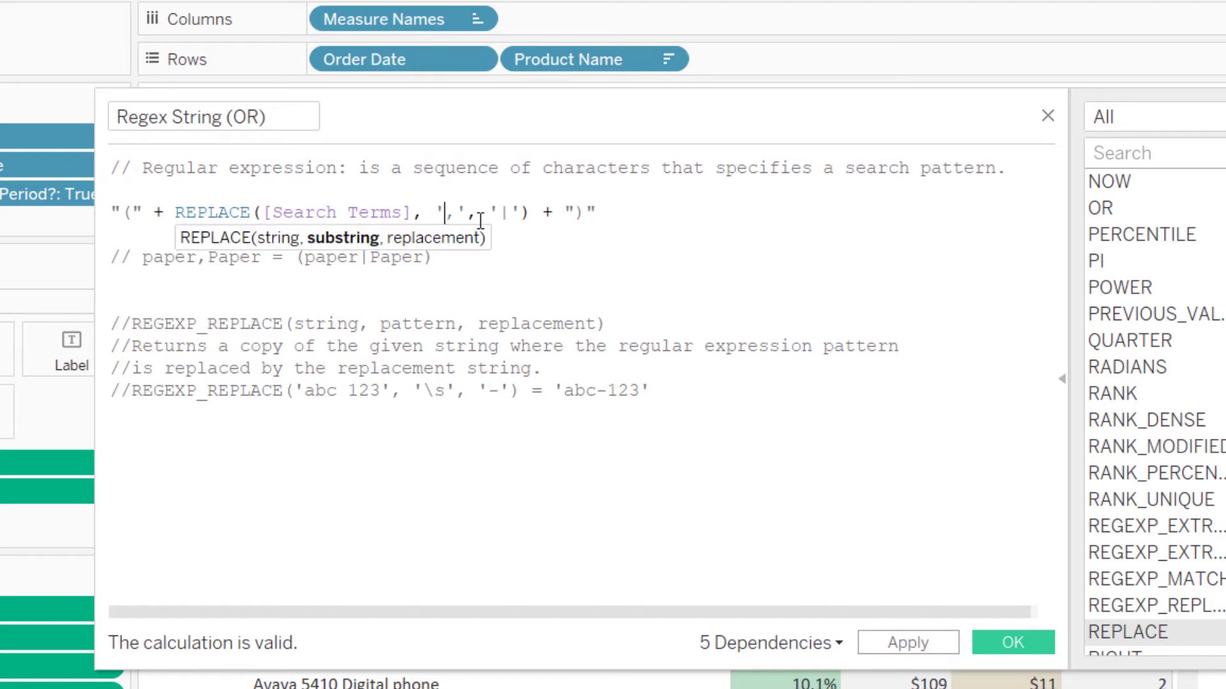
click(477, 221)
drag(499, 215, 511, 215)
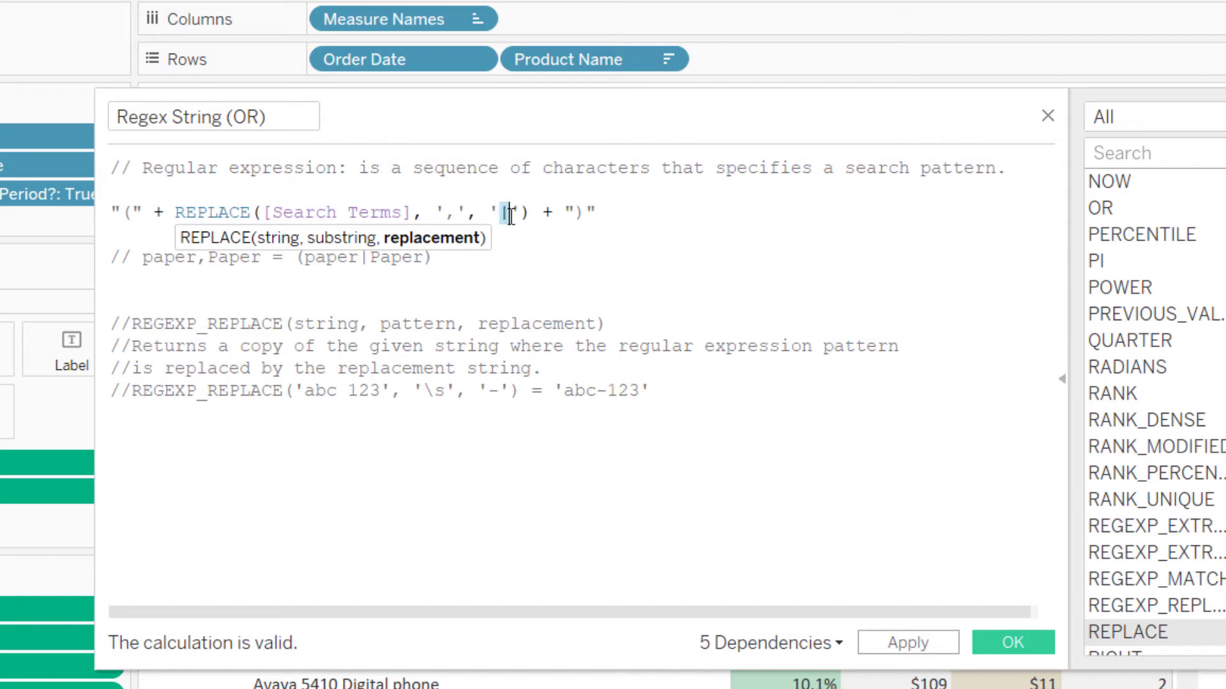
click(457, 214)
key(shift+Left)
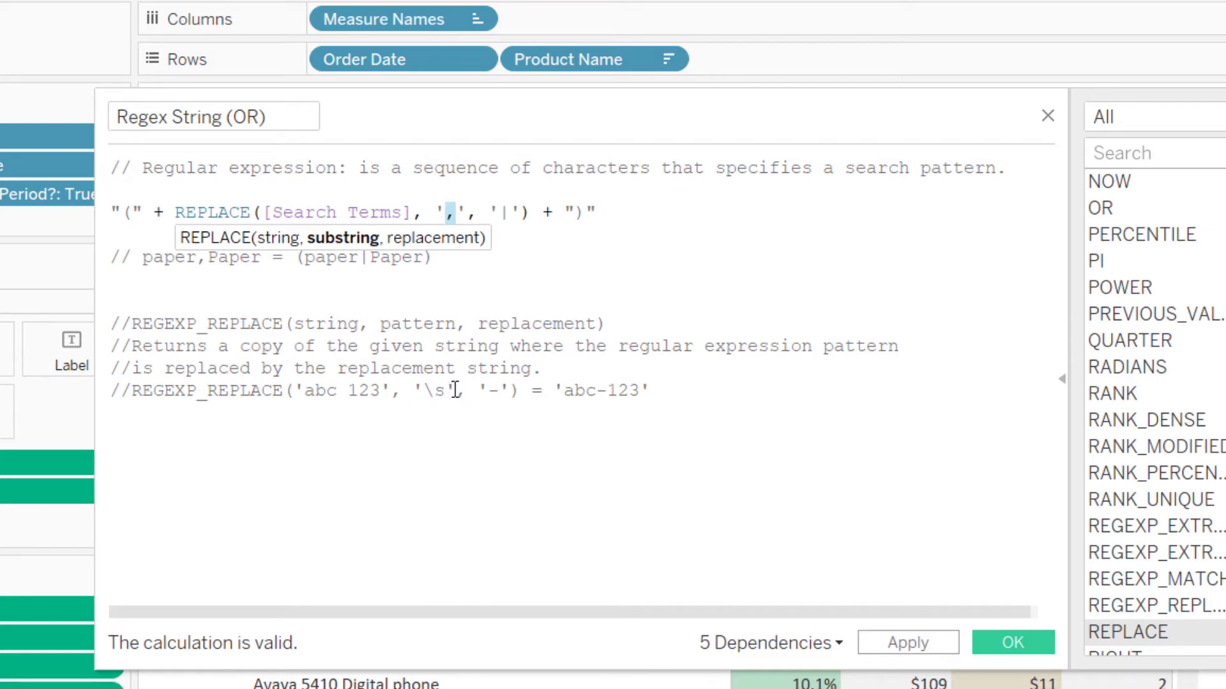
click(488, 346)
click(459, 213)
click(211, 215)
double_click(448, 214)
drag(488, 213, 521, 213)
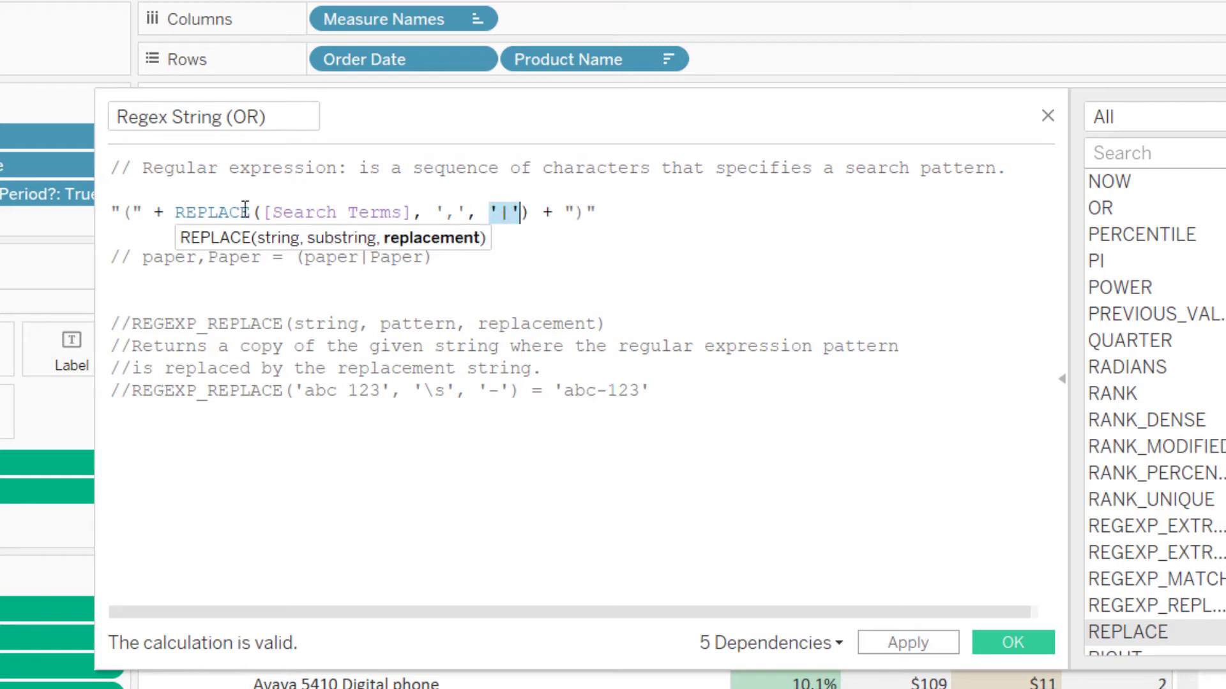
Highlight the opening and closing parenthesis strings concatenated around the REPLACE function to examine them
click(146, 213)
drag(138, 212, 111, 212)
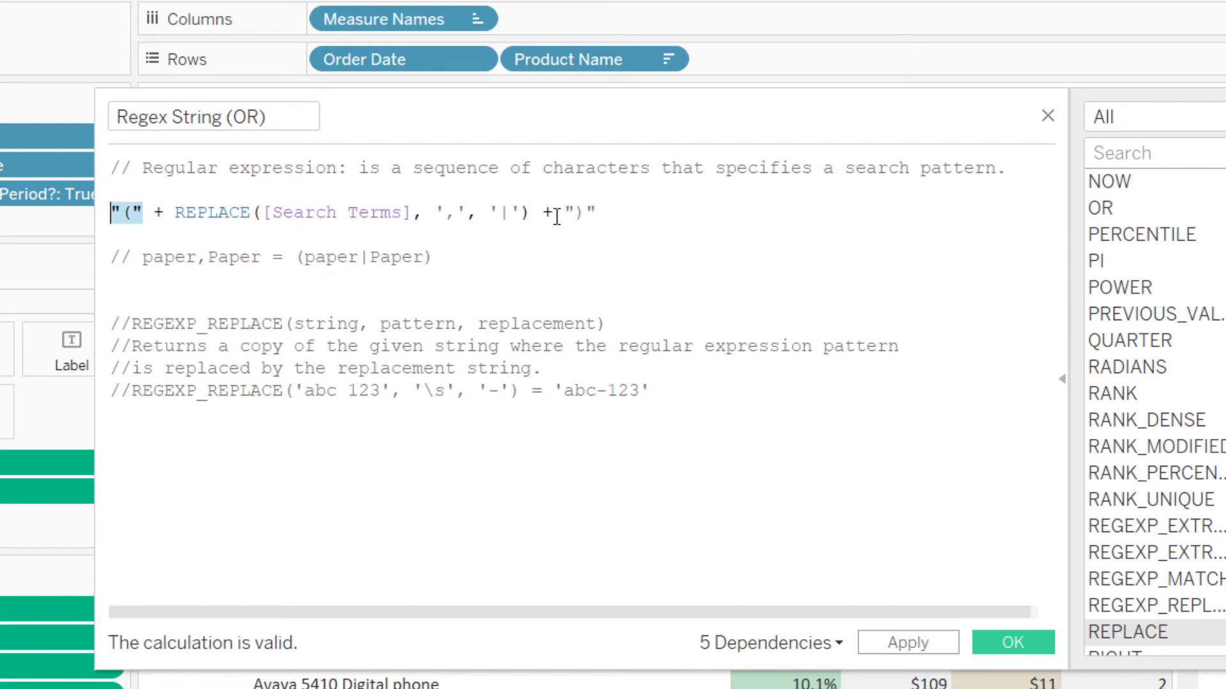
drag(564, 212, 597, 213)
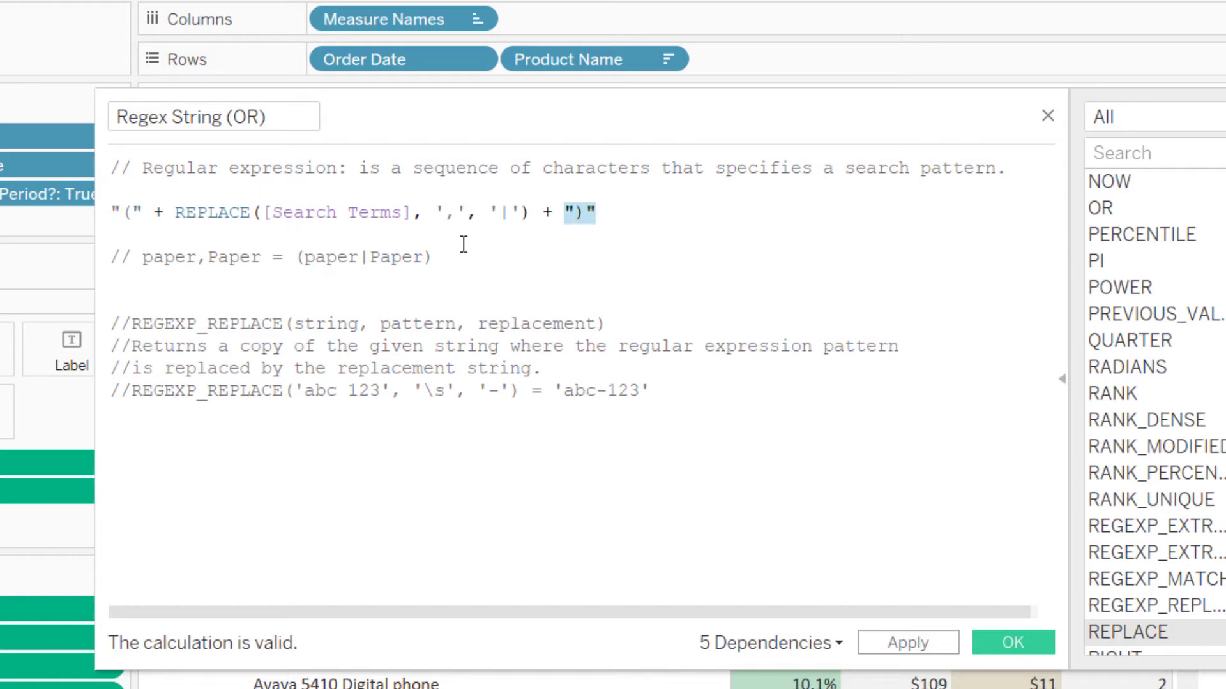
Highlight the (paper|Paper) example and the REGEXP_REPLACE comment block to examine them, and save the Regex String (OR) calculation
click(437, 257)
drag(294, 257, 458, 255)
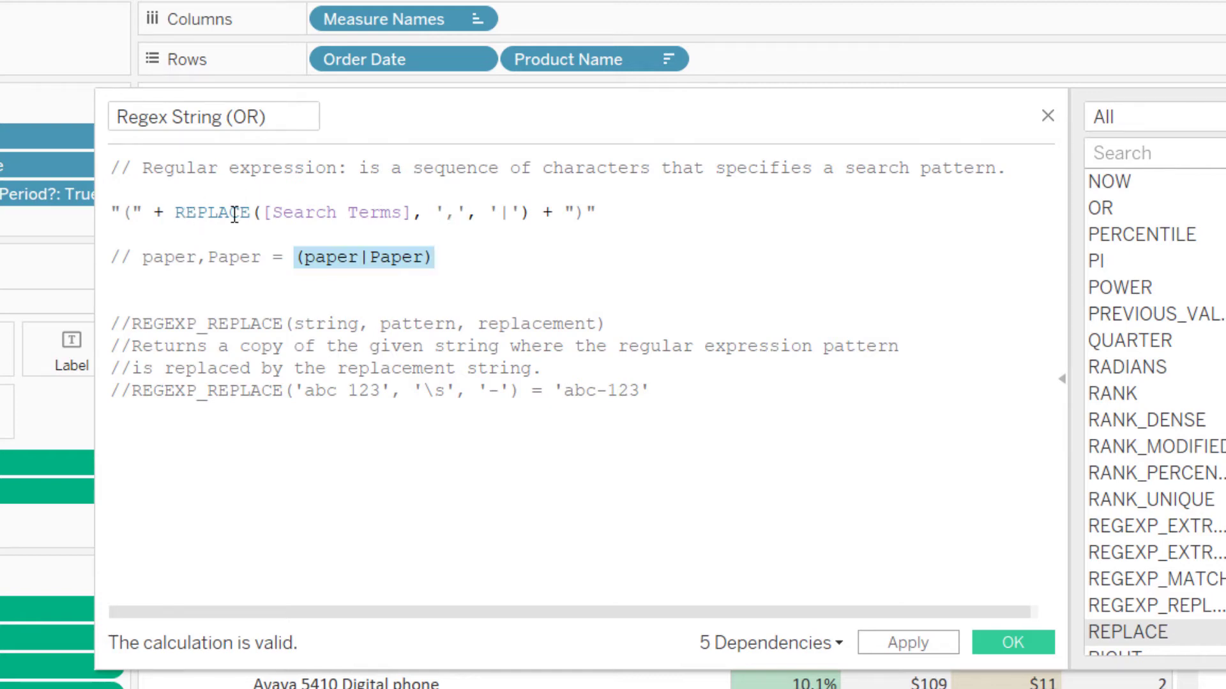
drag(652, 391, 112, 323)
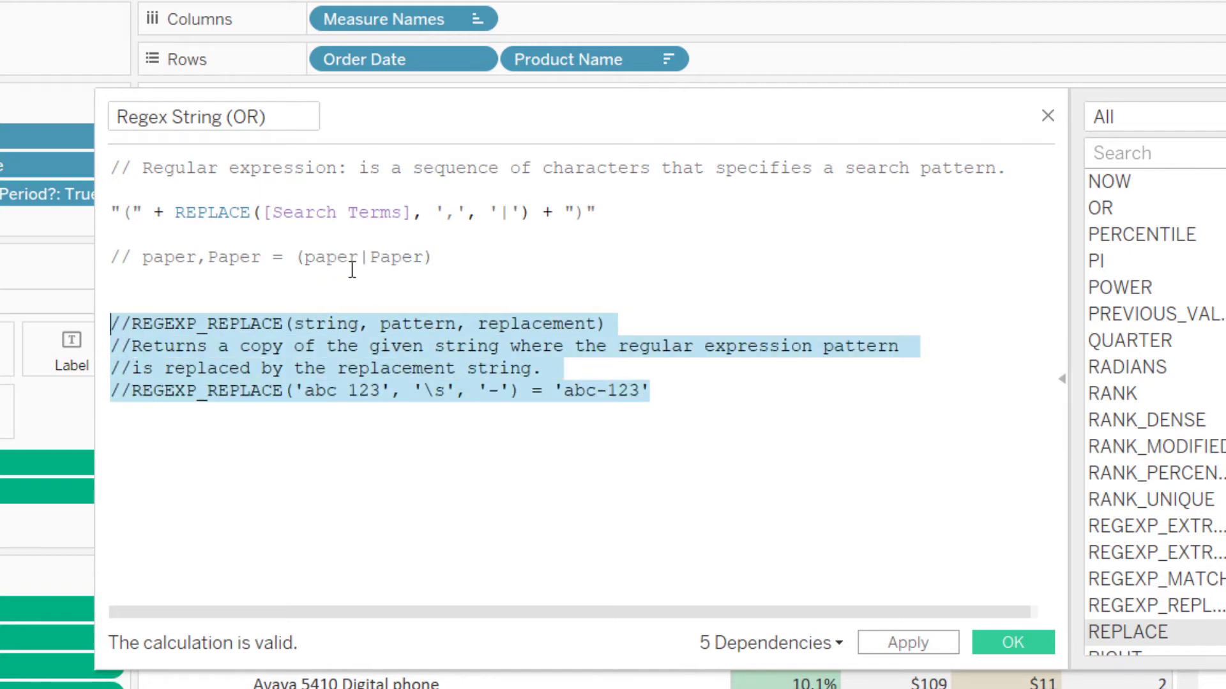
click(327, 258)
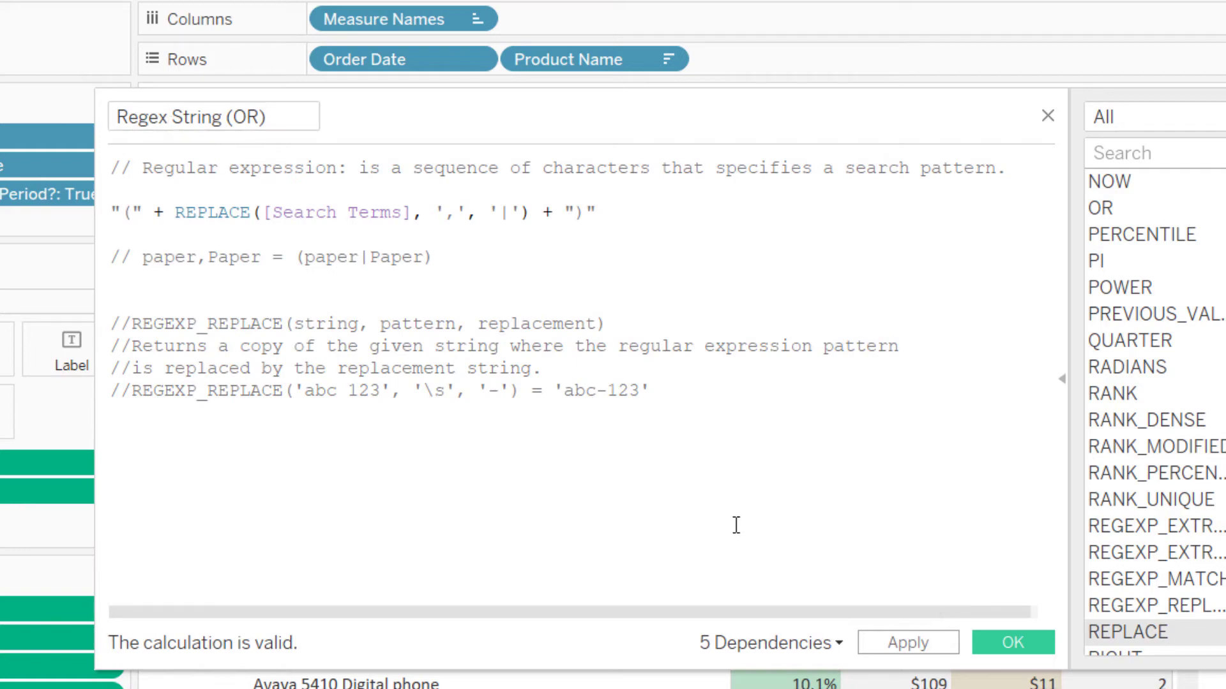
click(1008, 642)
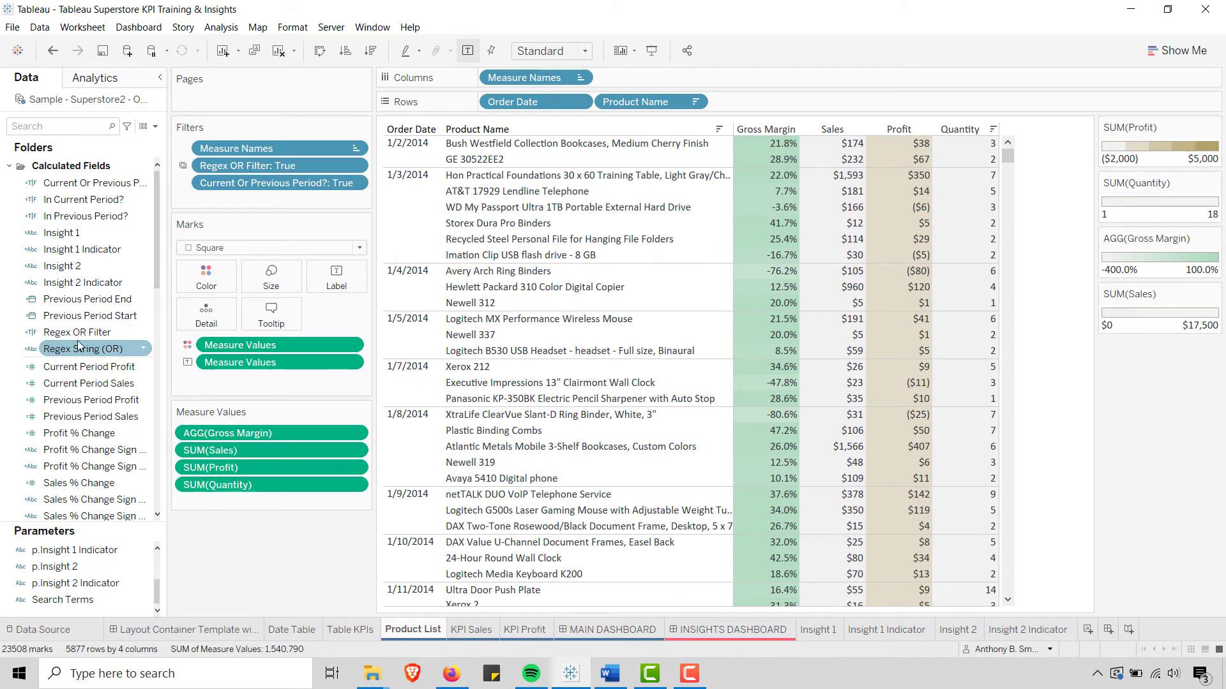
Open the Regex OR Filter calculation for editing and examine the string and pattern arguments of its REGEXP_MATCH function
right_click(77, 333)
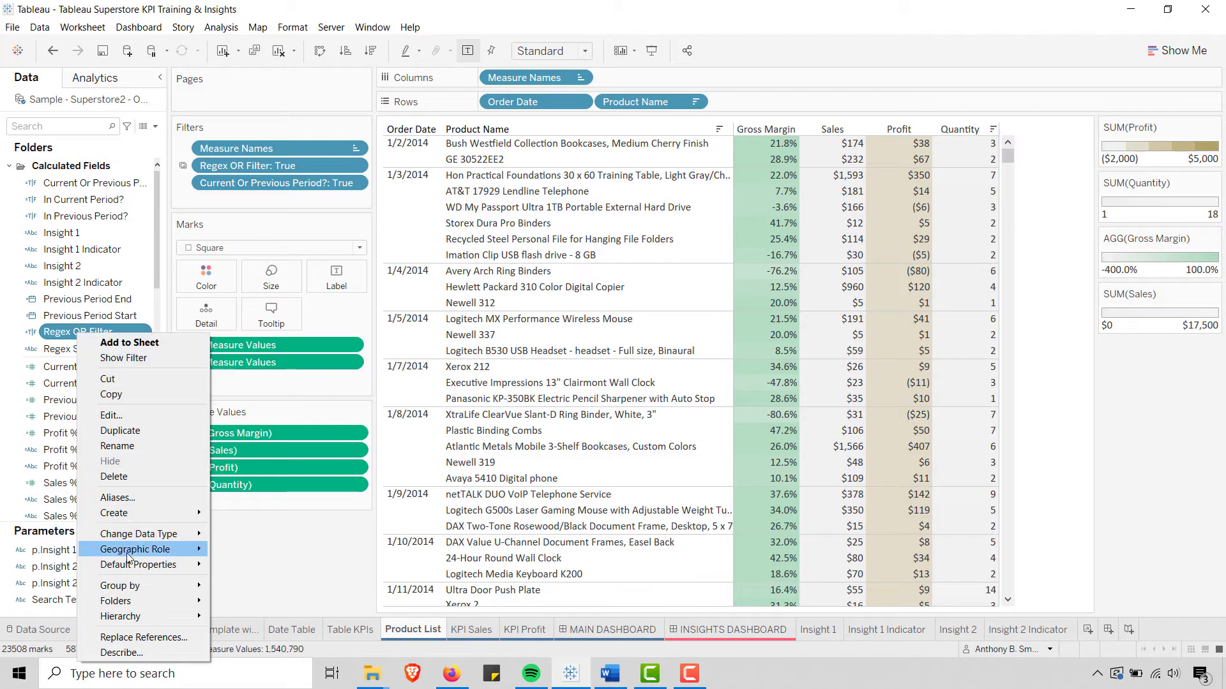
click(118, 416)
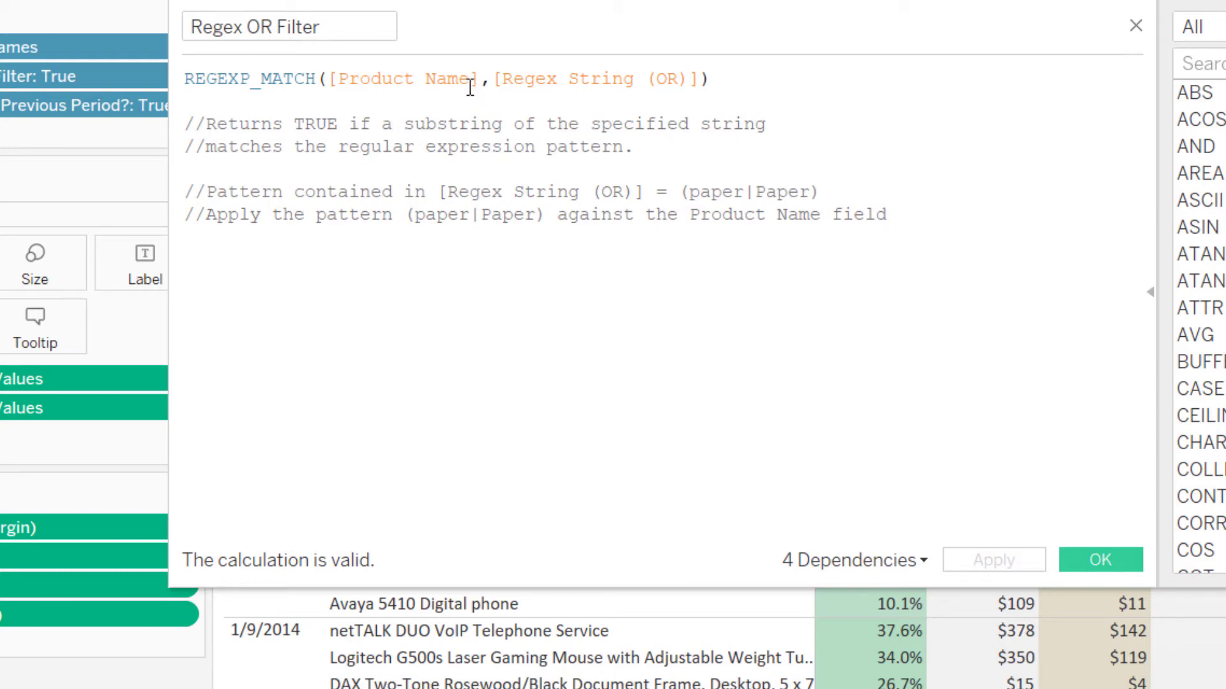
click(514, 79)
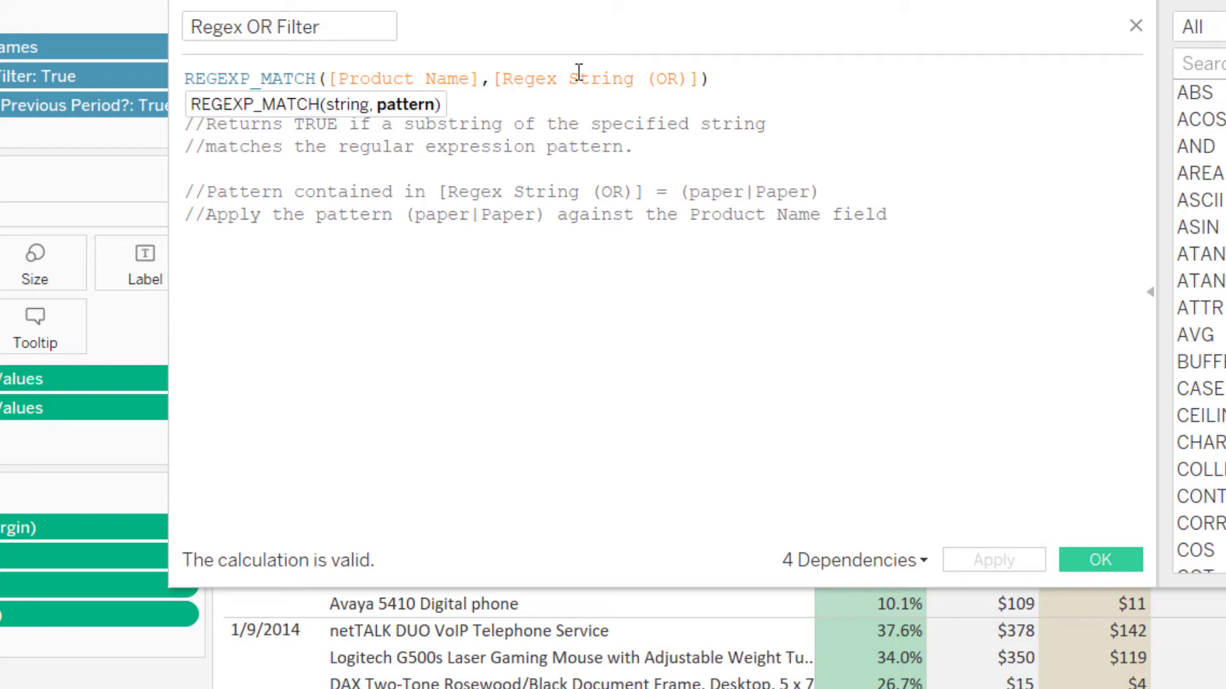
click(409, 81)
click(579, 81)
click(416, 79)
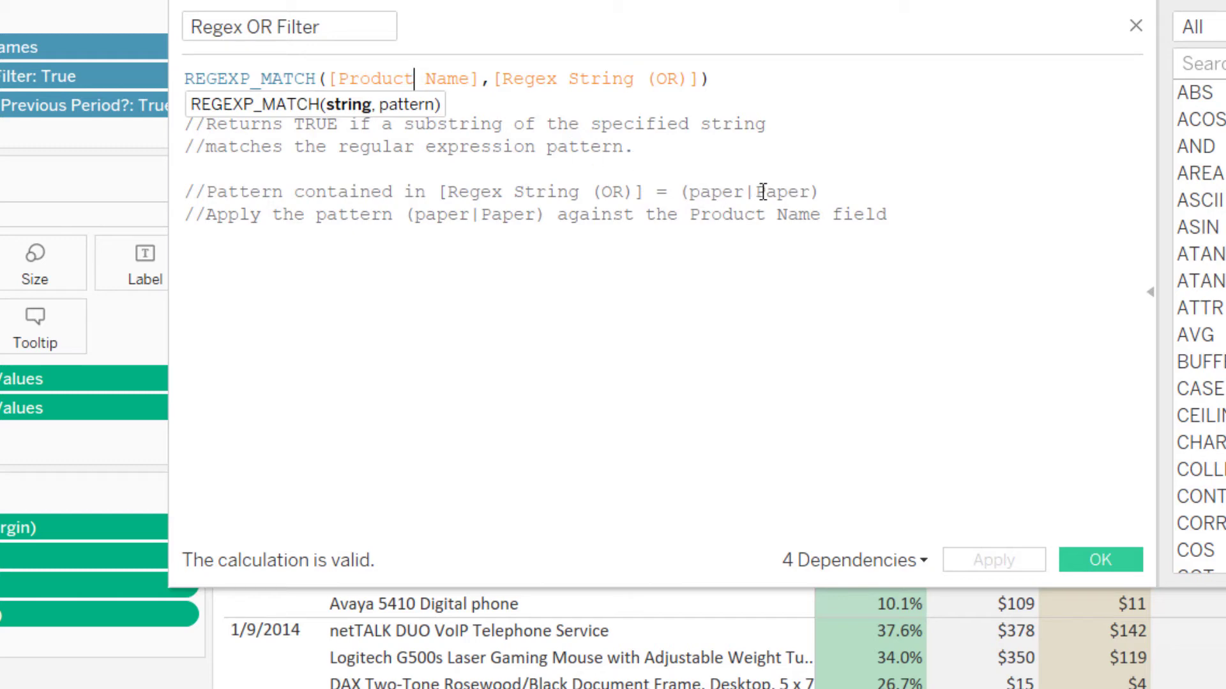
Check the comment on matching substrings and the REGEXP_MATCH function reference, and close the Regex OR Filter calculation
click(452, 123)
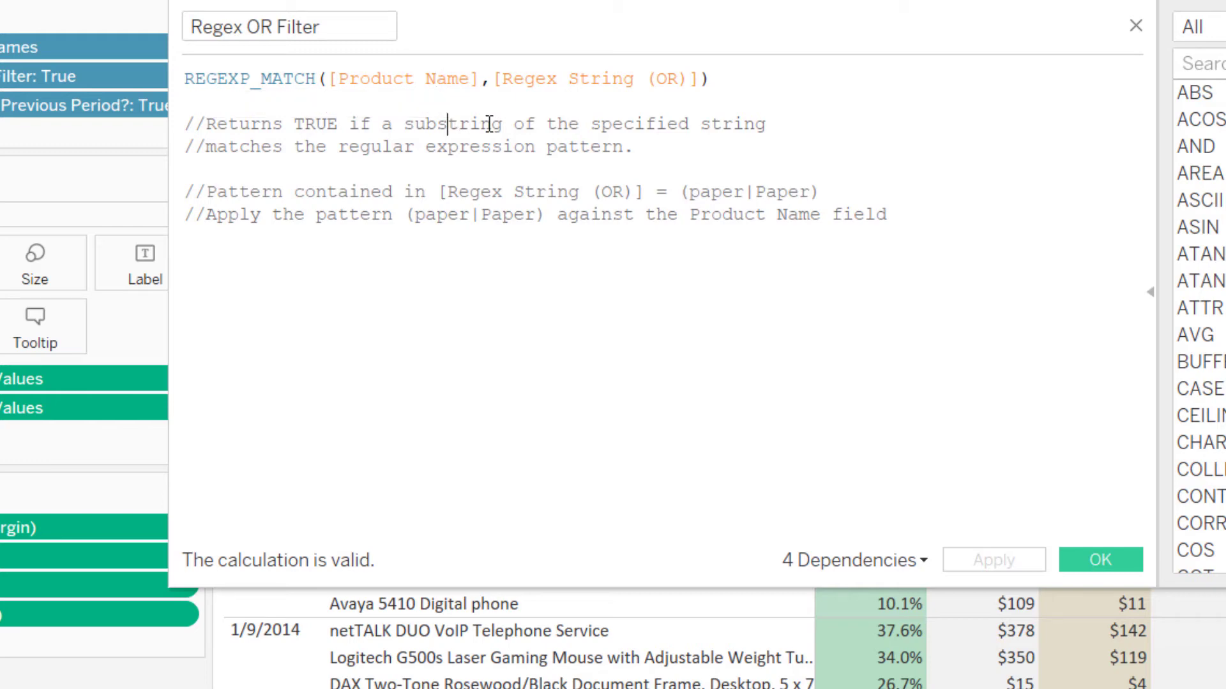
click(251, 82)
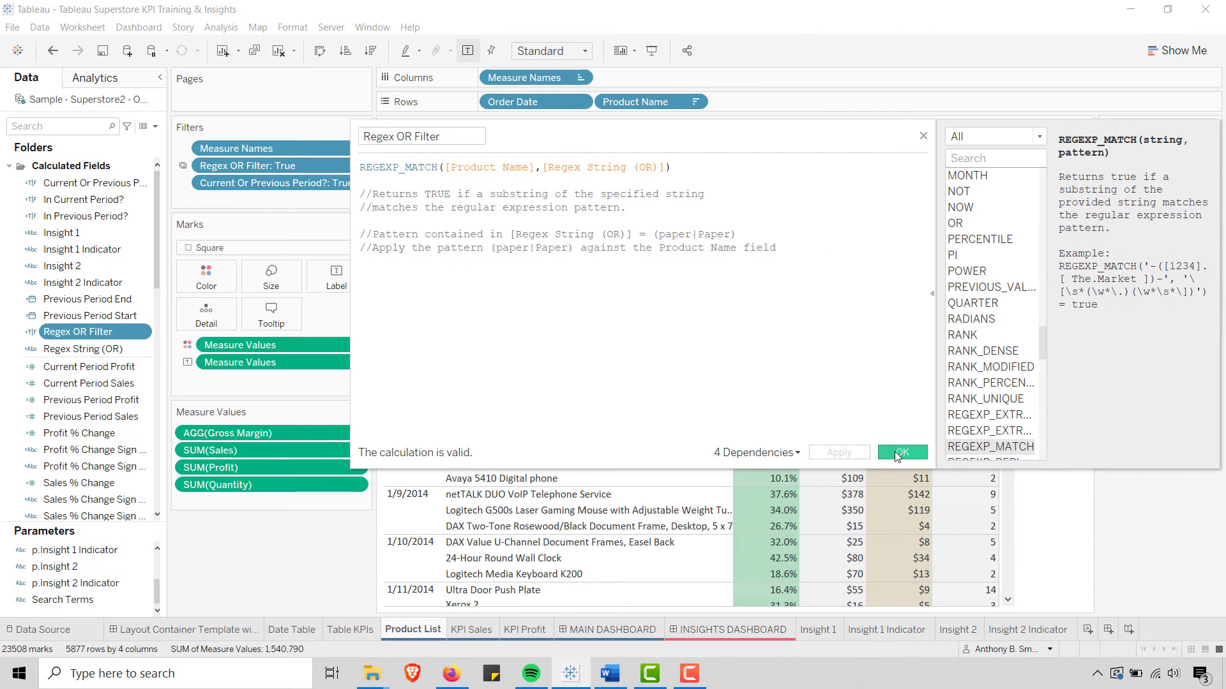
click(901, 452)
key(F10)
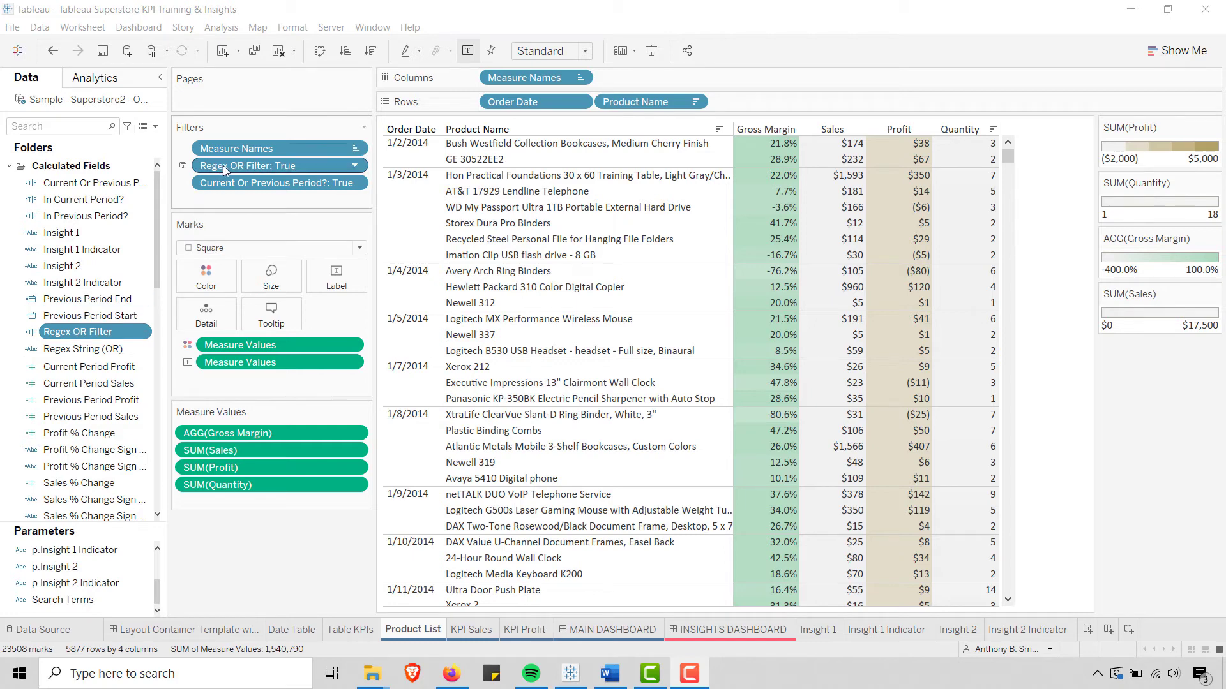
Show the Regex OR Filter control on the Product List sheet and review the selected worksheets the filter applies to
right_click(289, 166)
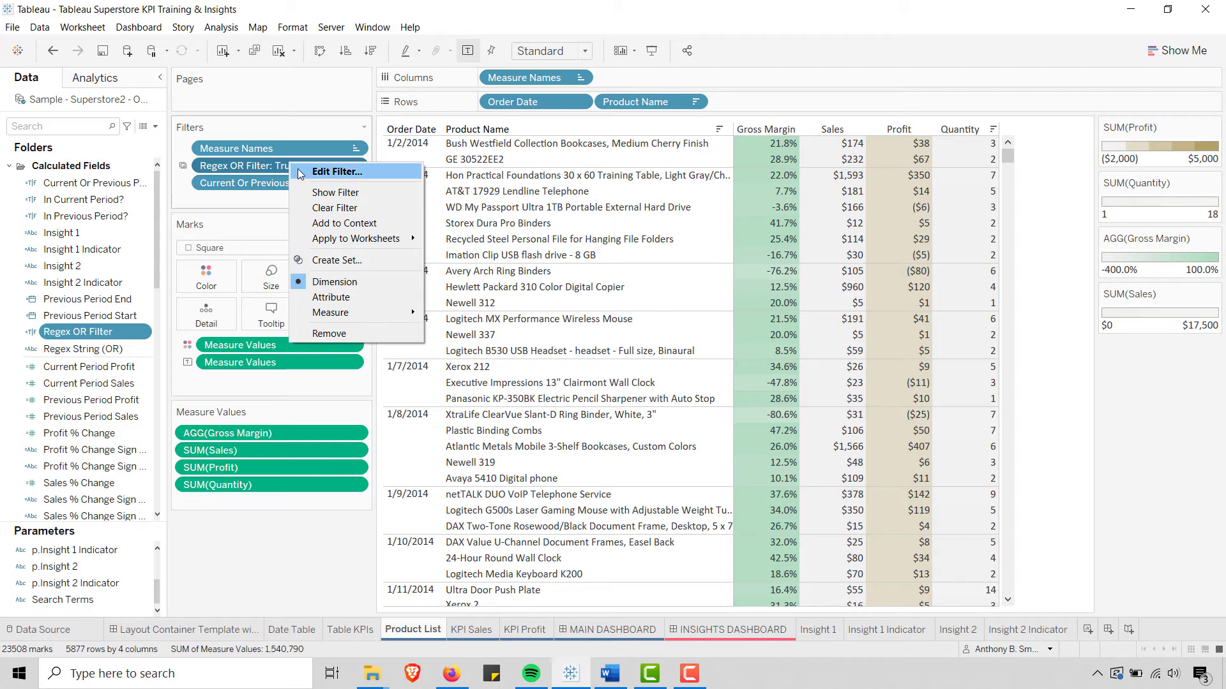
click(315, 193)
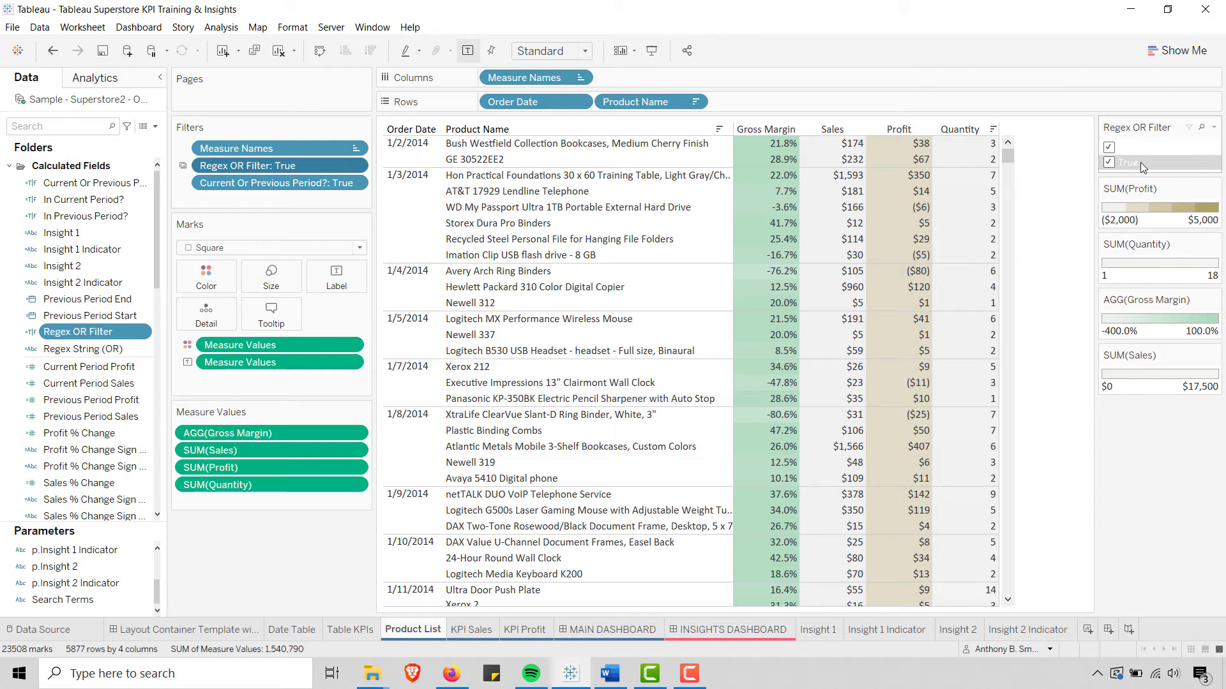
click(355, 166)
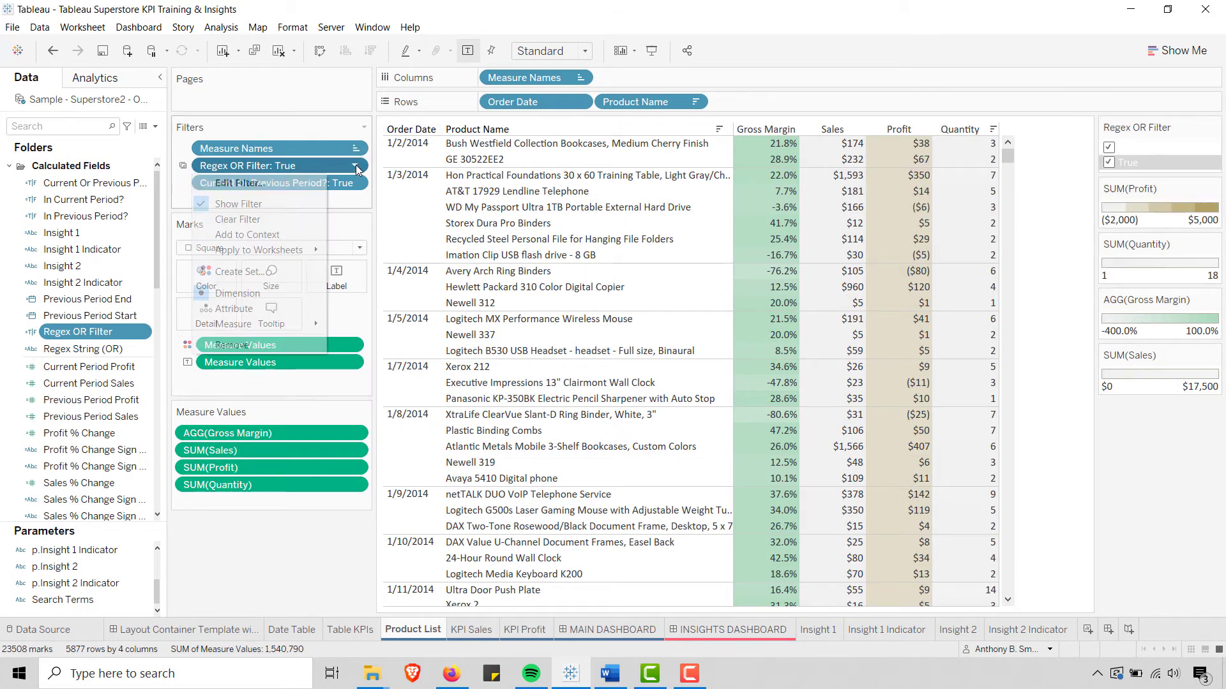
mouse_move(263, 254)
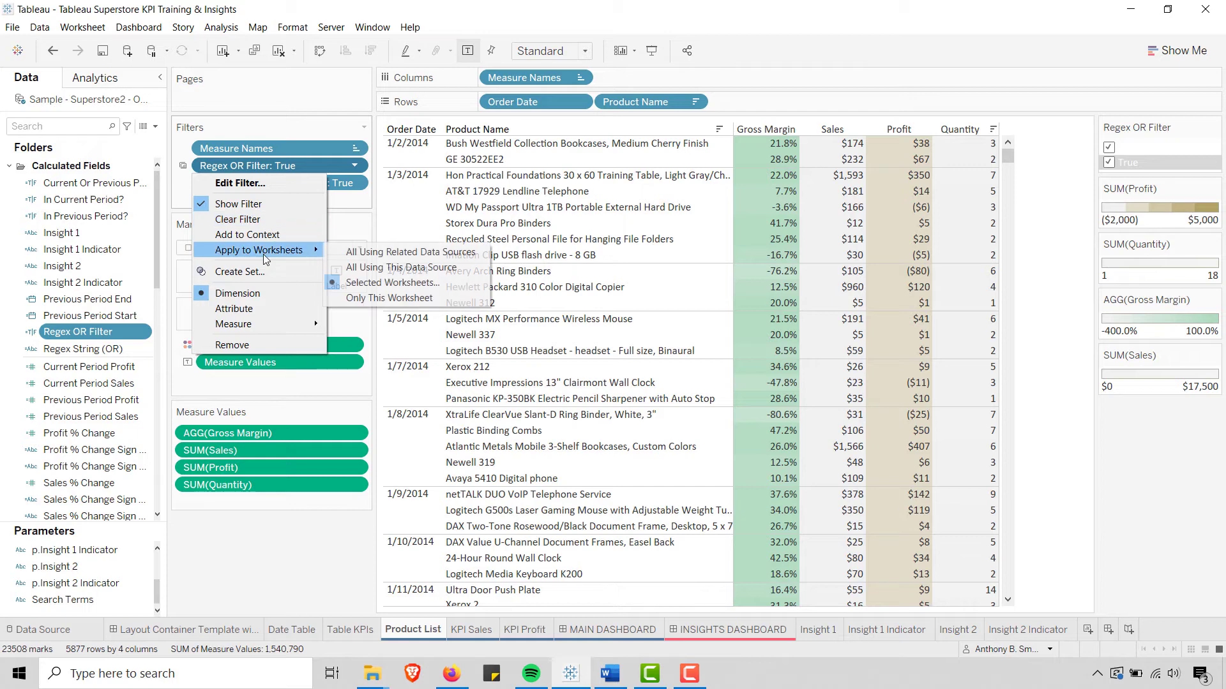
click(391, 282)
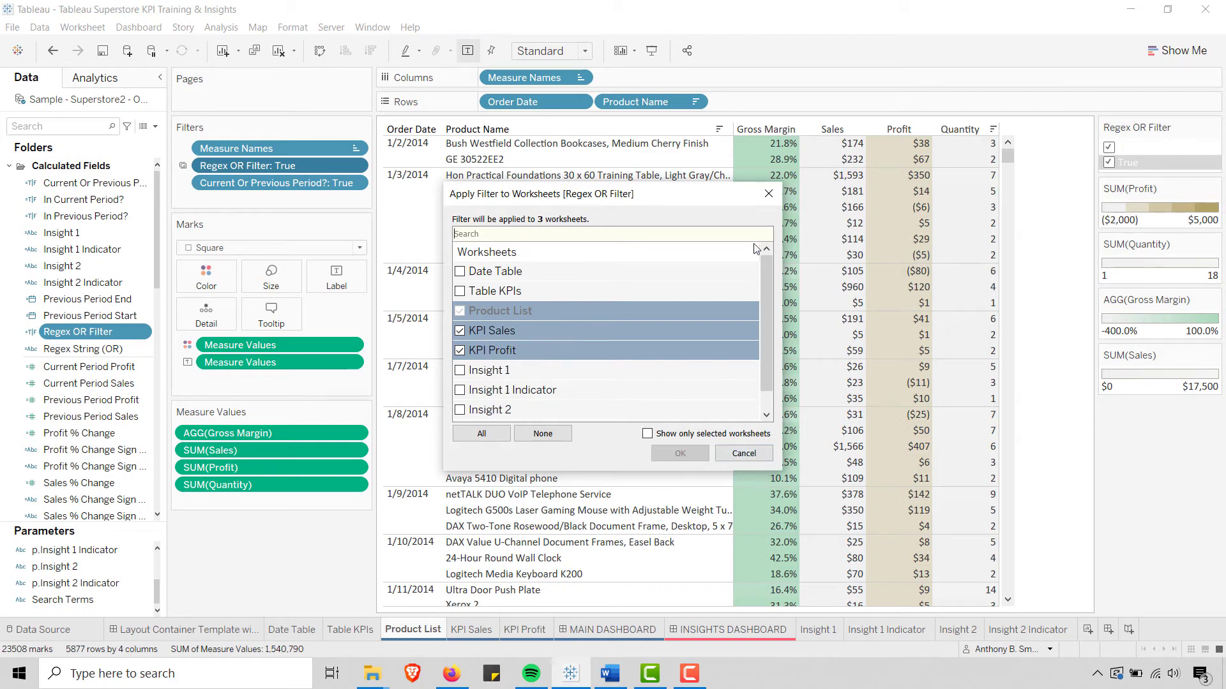
click(768, 195)
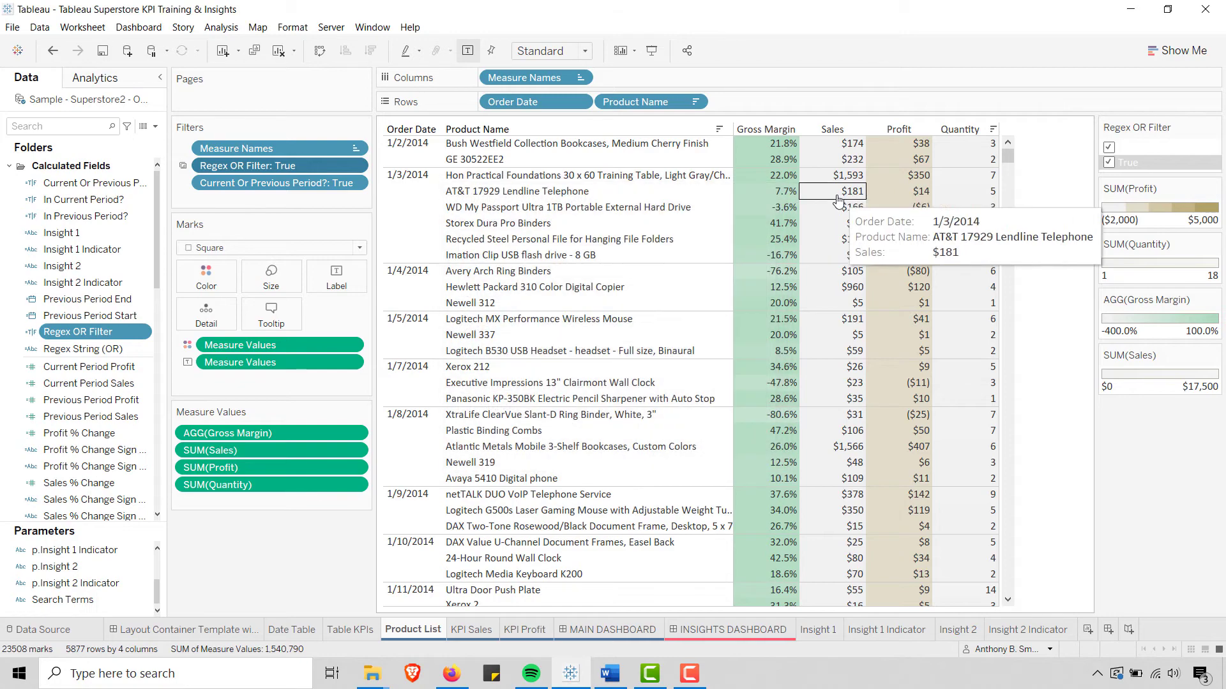
Filter the MAIN DASHBOARD with the search term paper
click(611, 627)
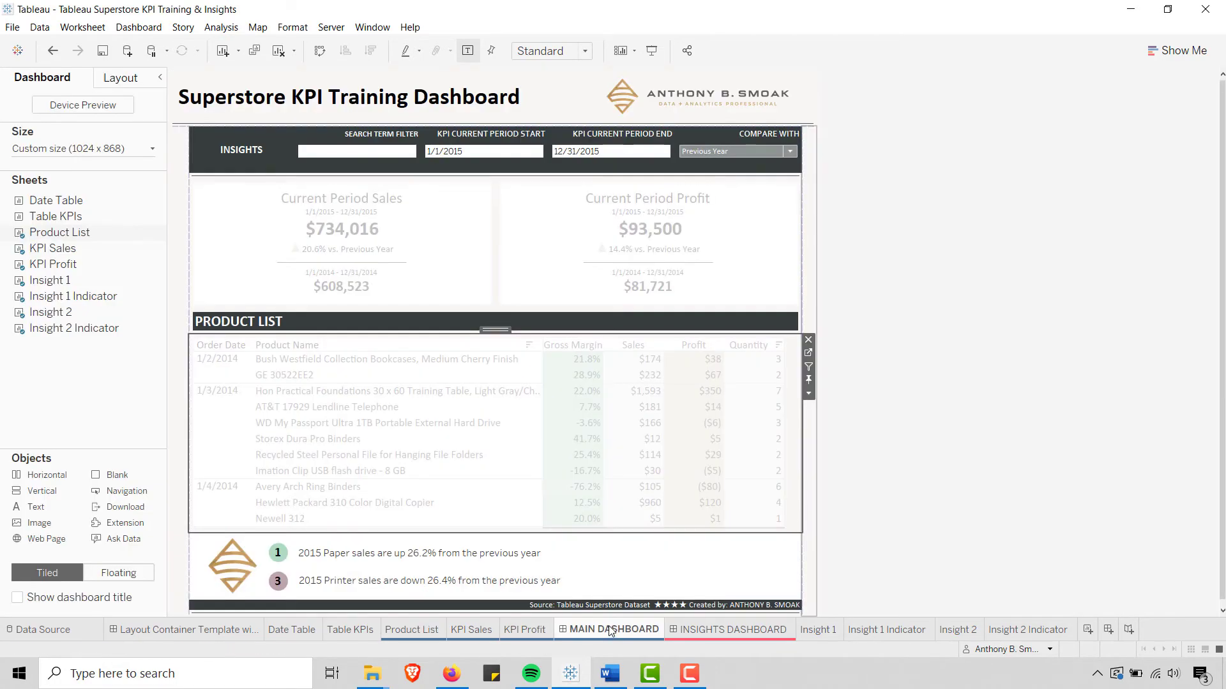
click(332, 152)
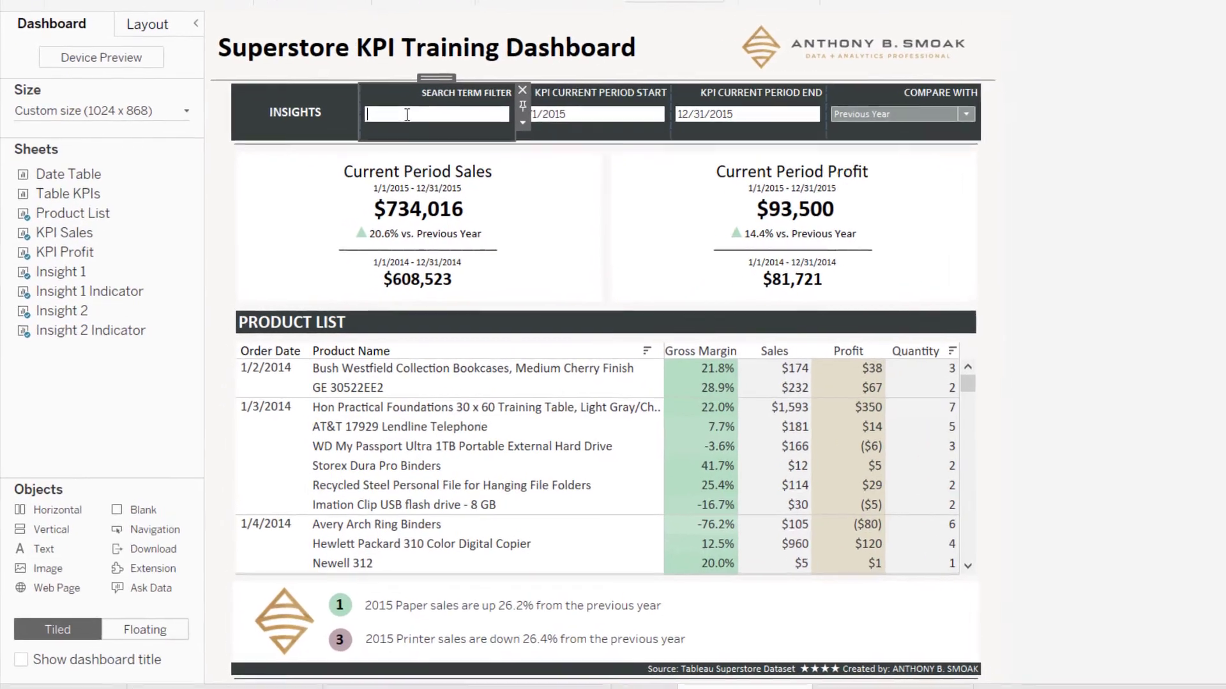
text(paper)
key(Return)
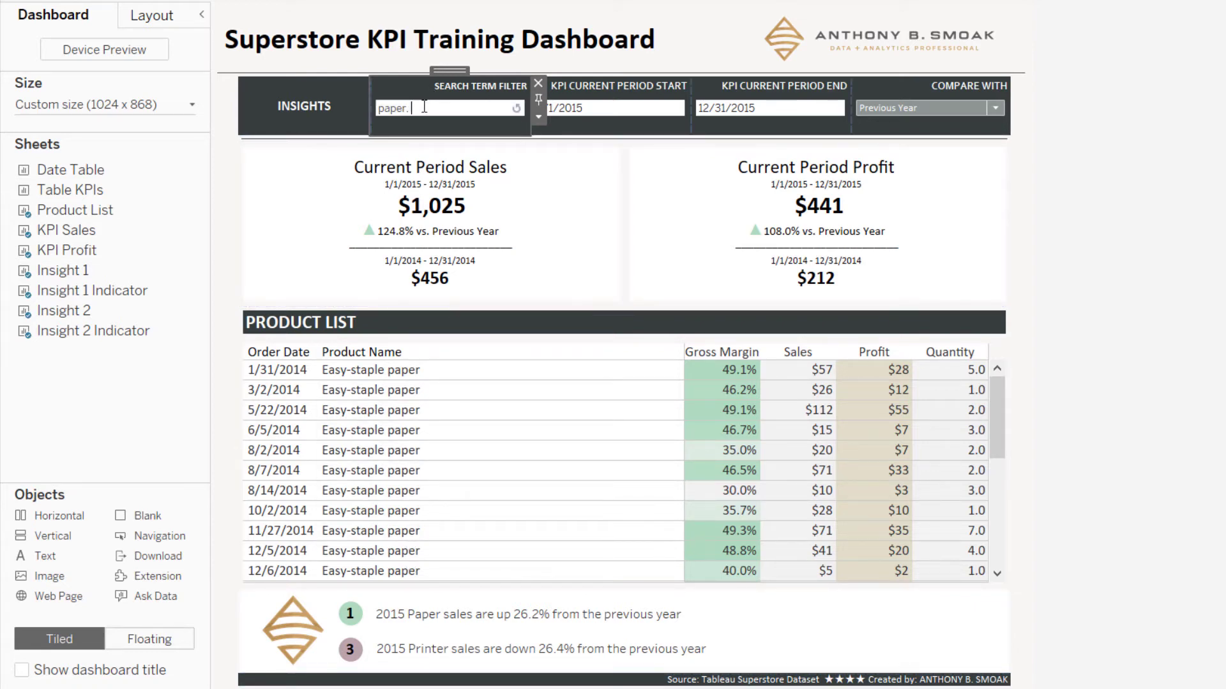
key(Return)
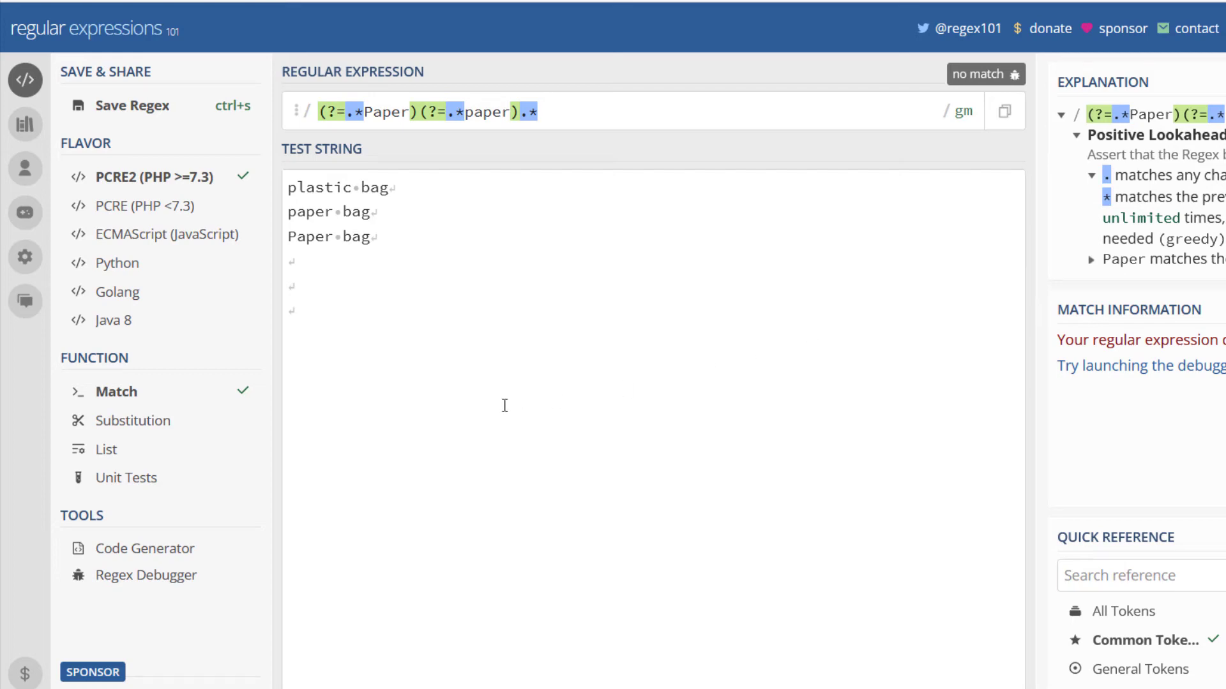
On the regular expressions 101 site, examine the pattern (?=.*Paper)(?=.*paper).* against the plastic bag, paper bag and Paper bag test strings
click(574, 114)
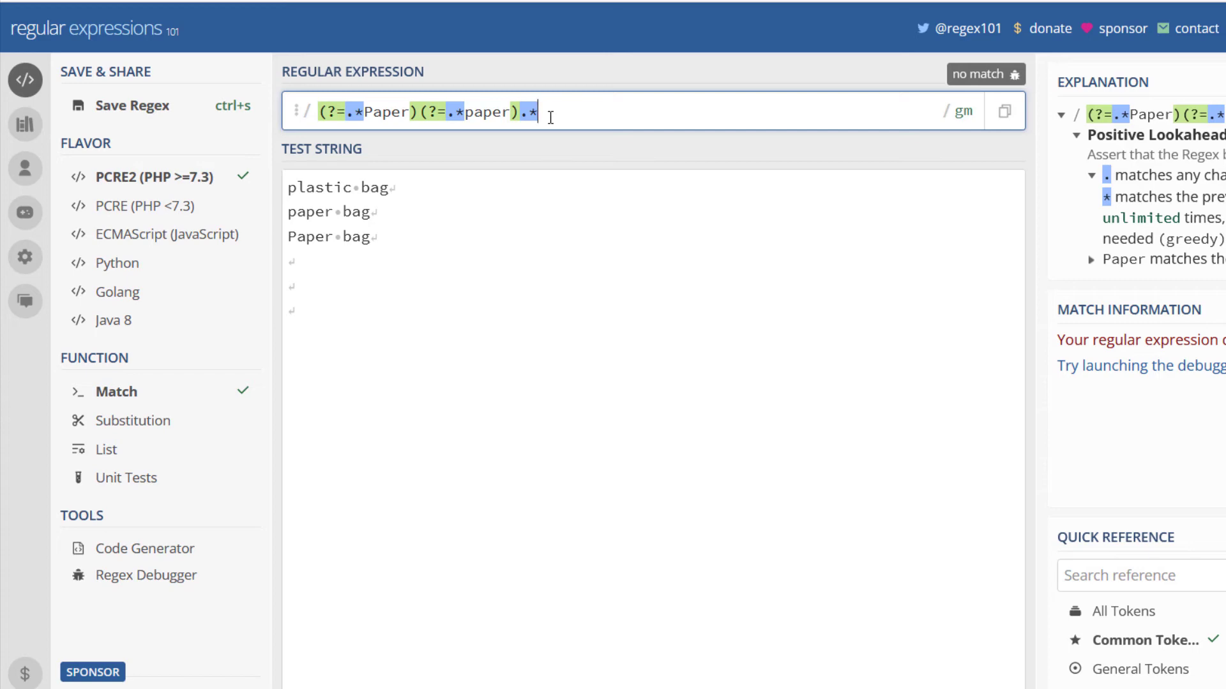
click(389, 187)
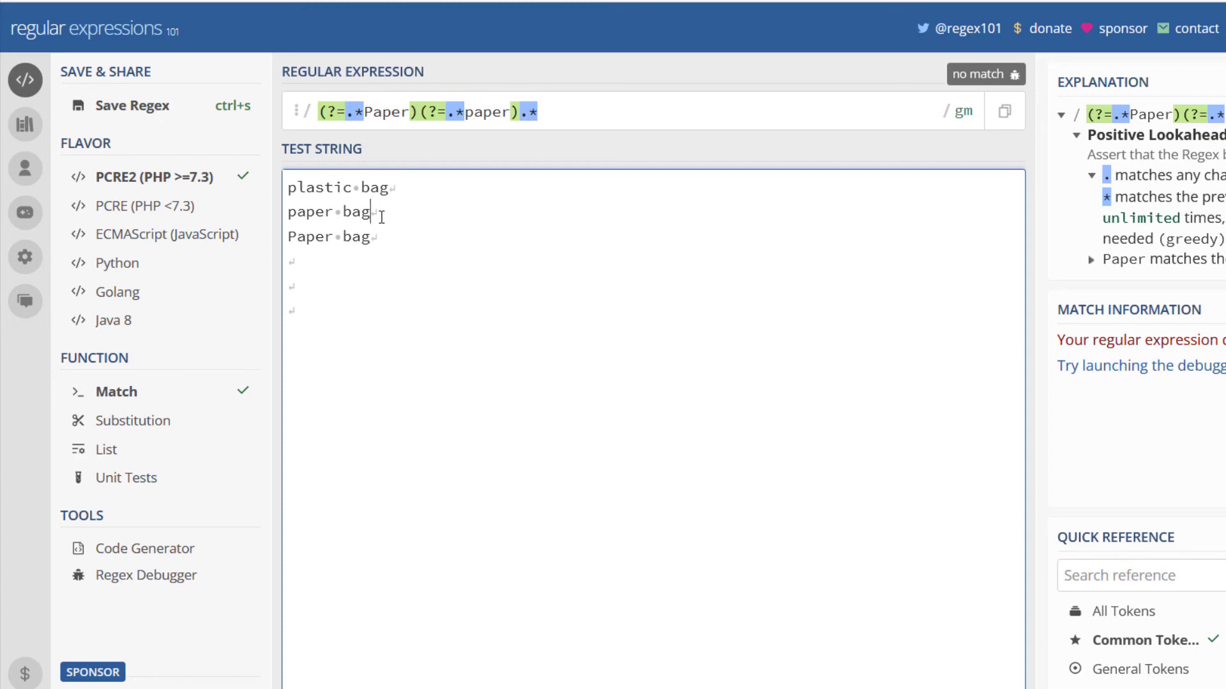
click(365, 210)
click(294, 238)
Add the line "paper Paper bag" below "Paper bag" in the test string
click(409, 237)
key(Return)
text(paper Paper )
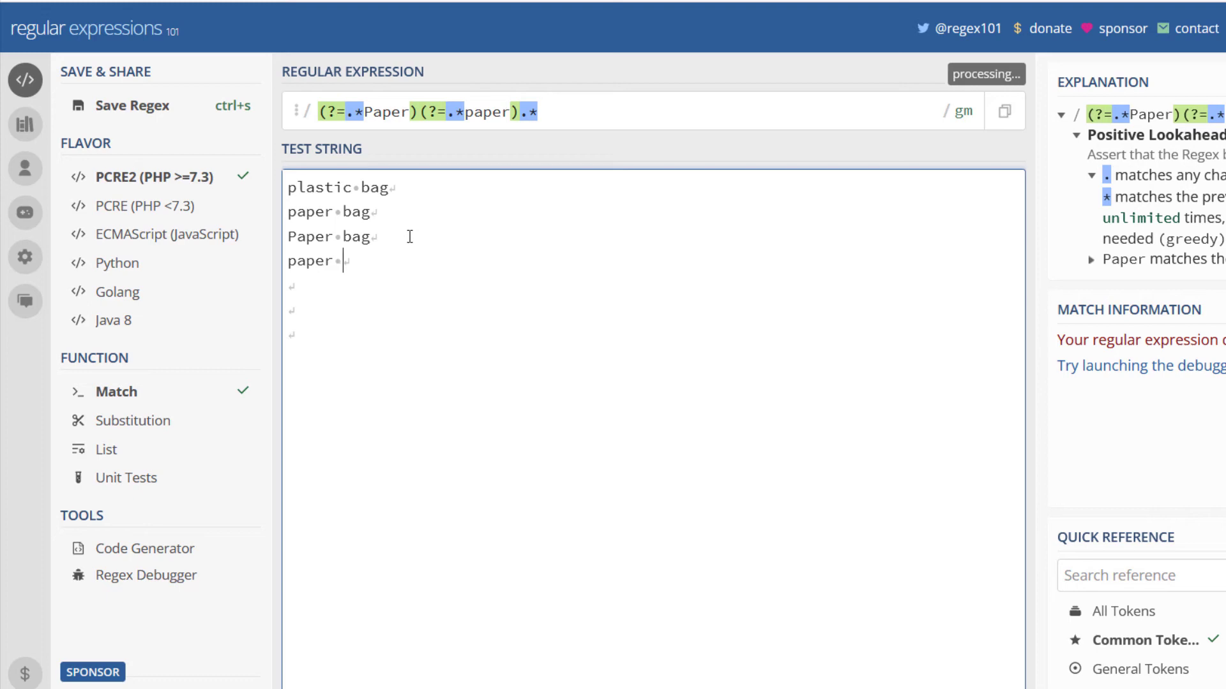
text(bag)
key(Return)
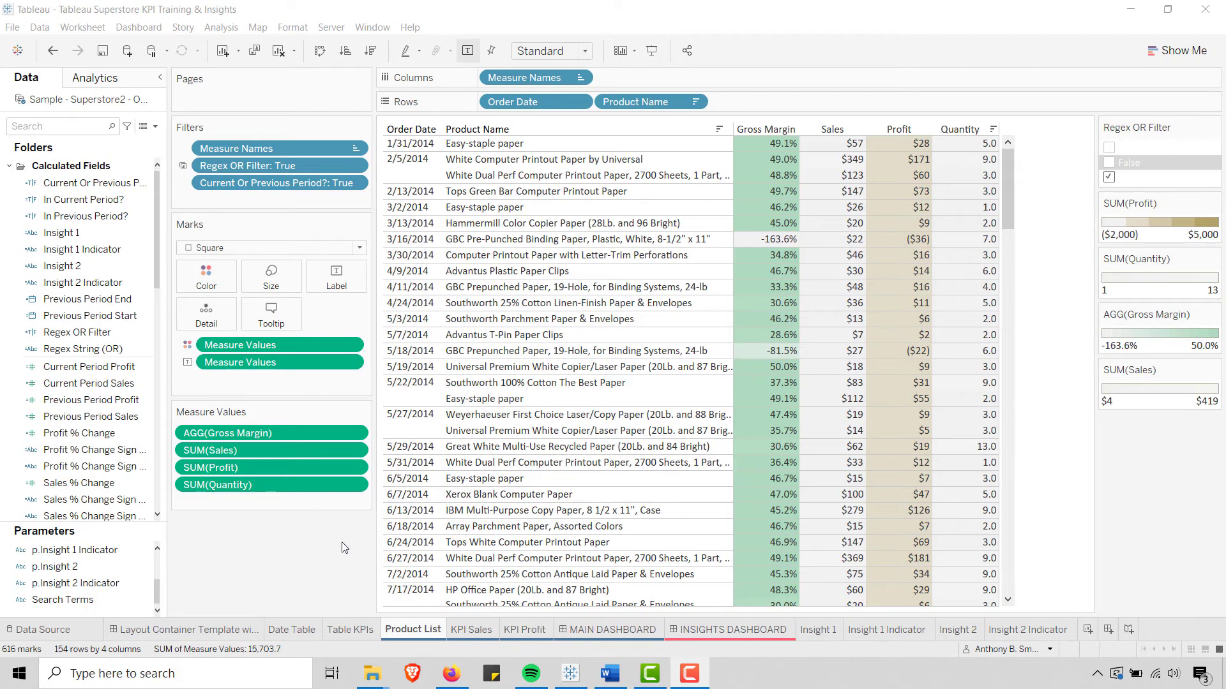
In Tableau, replace the Regex String (OR) calculation with "(?=.*" + REPLACE([Search Terms], ',', ")(?=.*") + ").*" and its explanatory comments
click(74, 353)
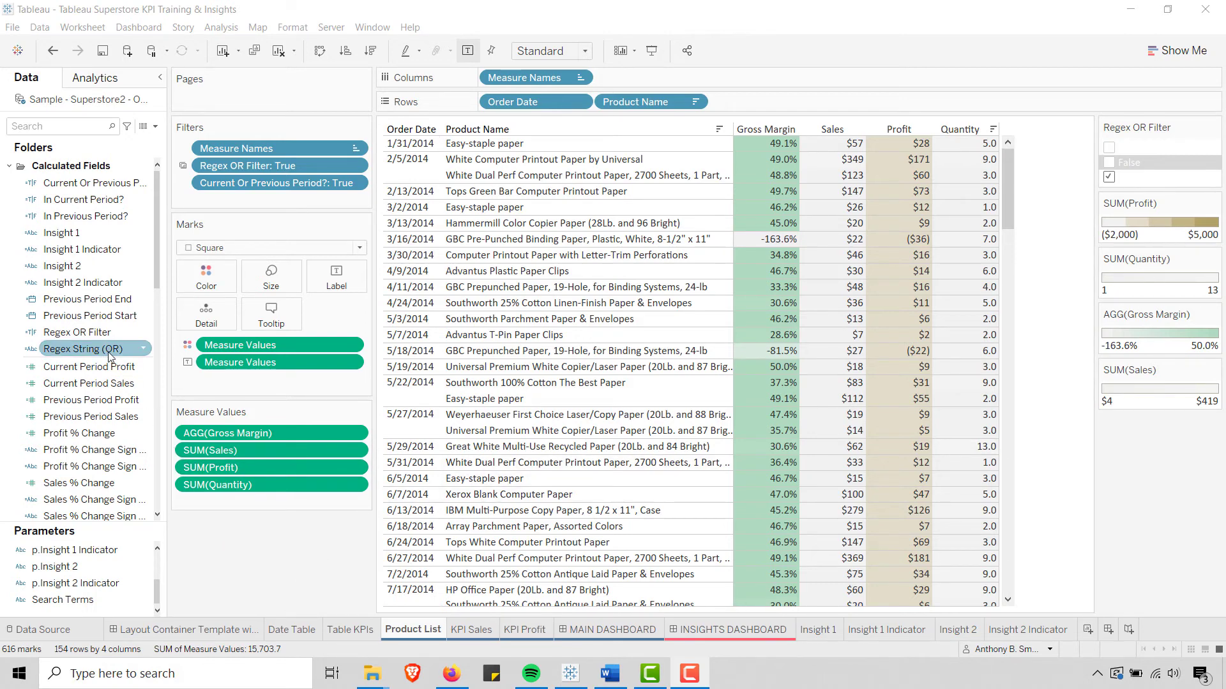
right_click(73, 351)
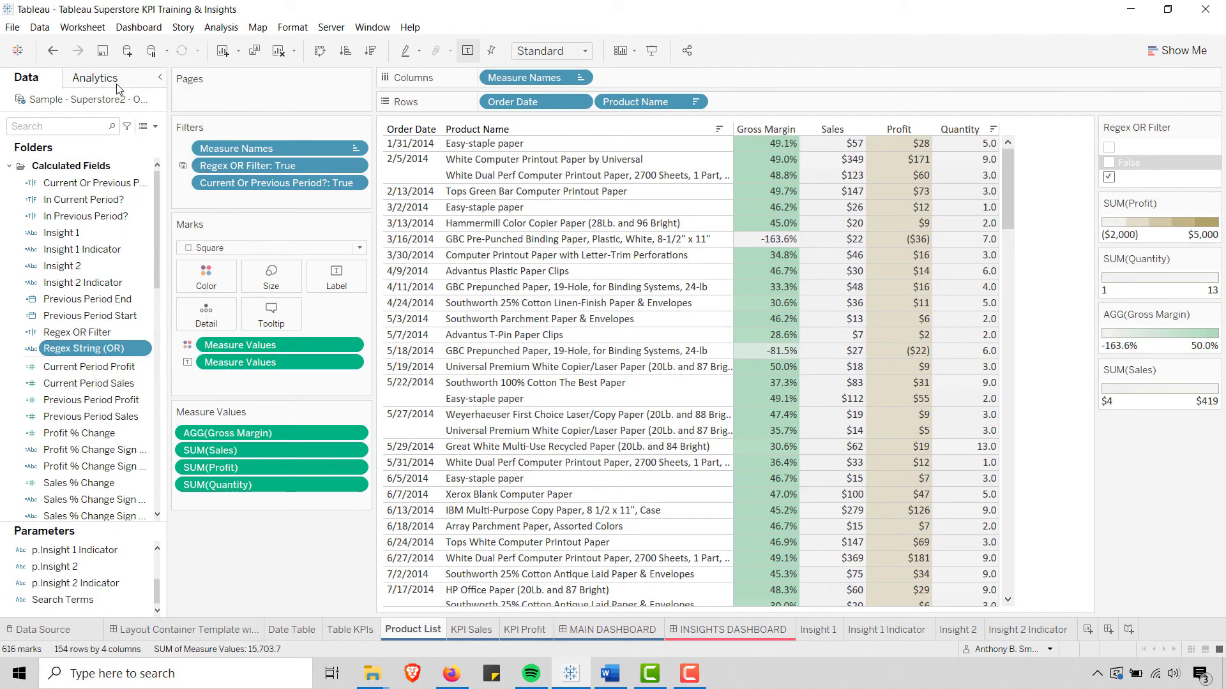
click(104, 83)
key(ctrl+a)
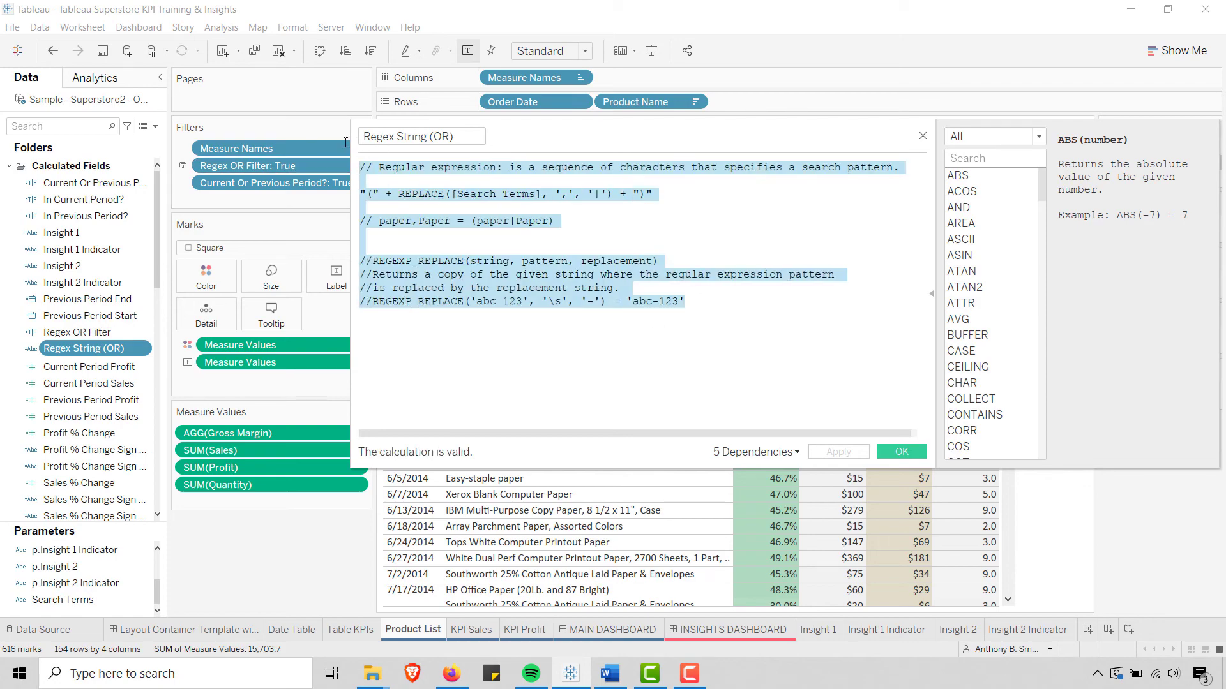
key(BackSpace)
text("(?=.*" + REPLACE([Search Terms], ',', ")(?=.*") + ").*" //replace "," with ")(?=.*" and then finish with ").*" // paper,Paper = (?=.*Paper)(?=.*paper).*)
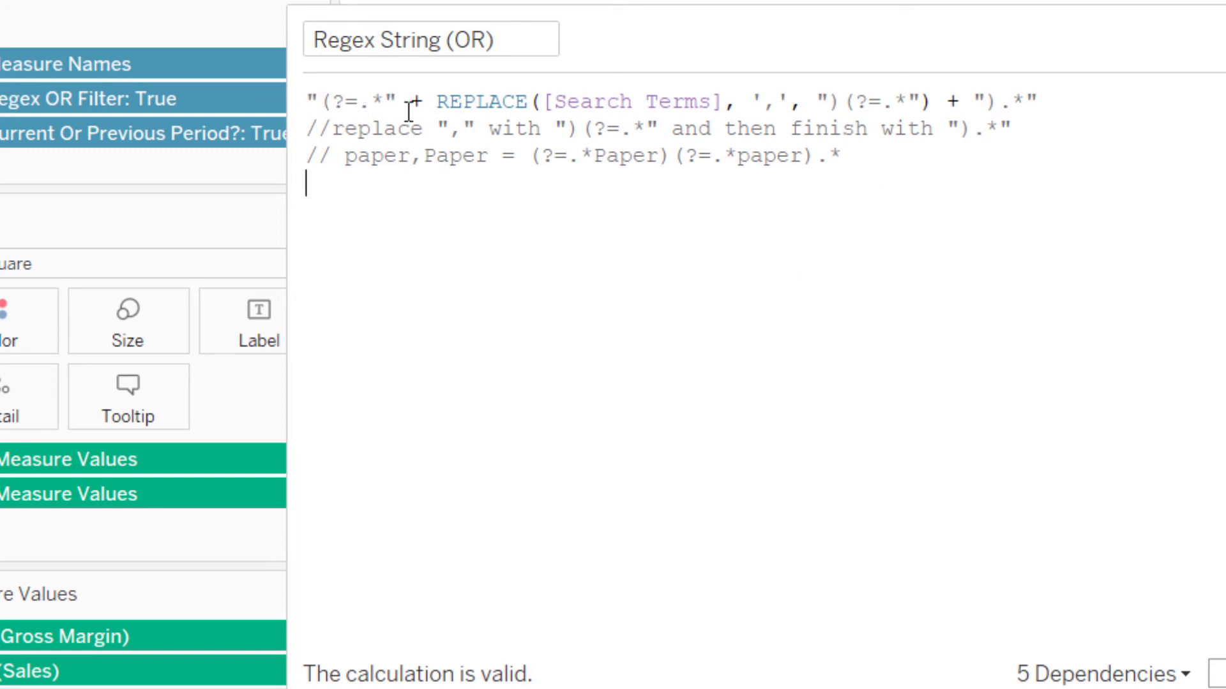
Insert a blank line between the REPLACE formula and the comments below it
click(316, 125)
key(Left)
key(Return)
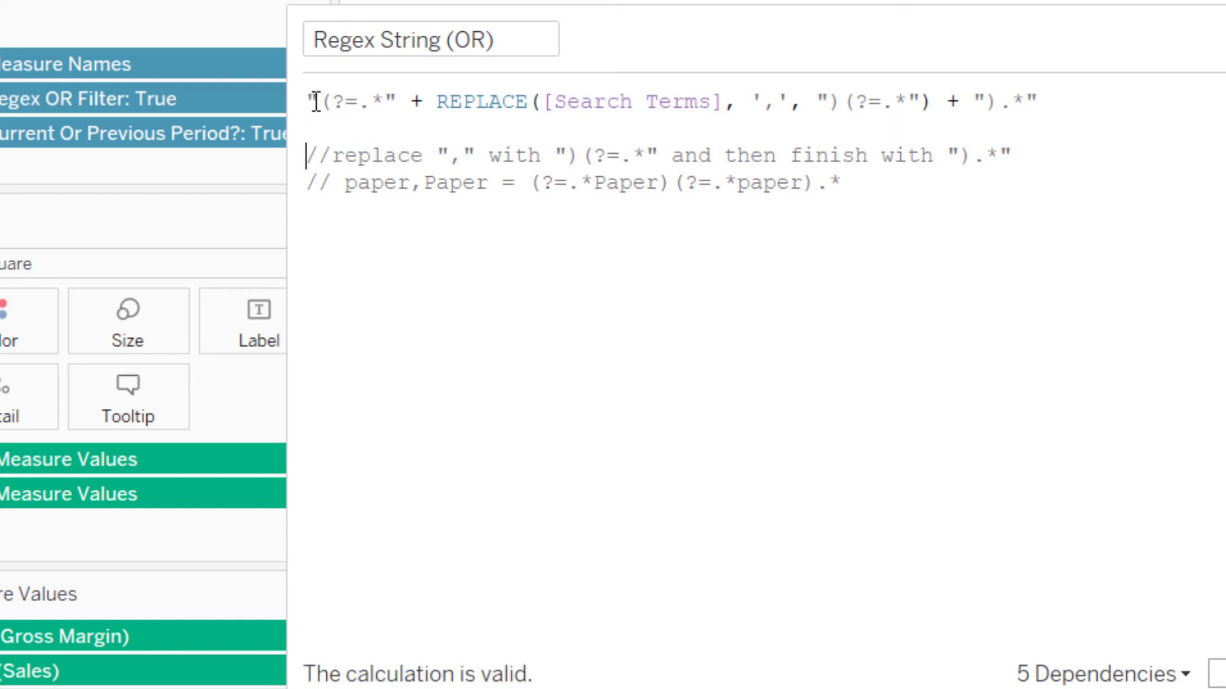
Highlight the formula's opening (?=.*, the comma substring, the )(?=.* replacement and its counterpart in the example comment to examine them
drag(318, 102, 386, 102)
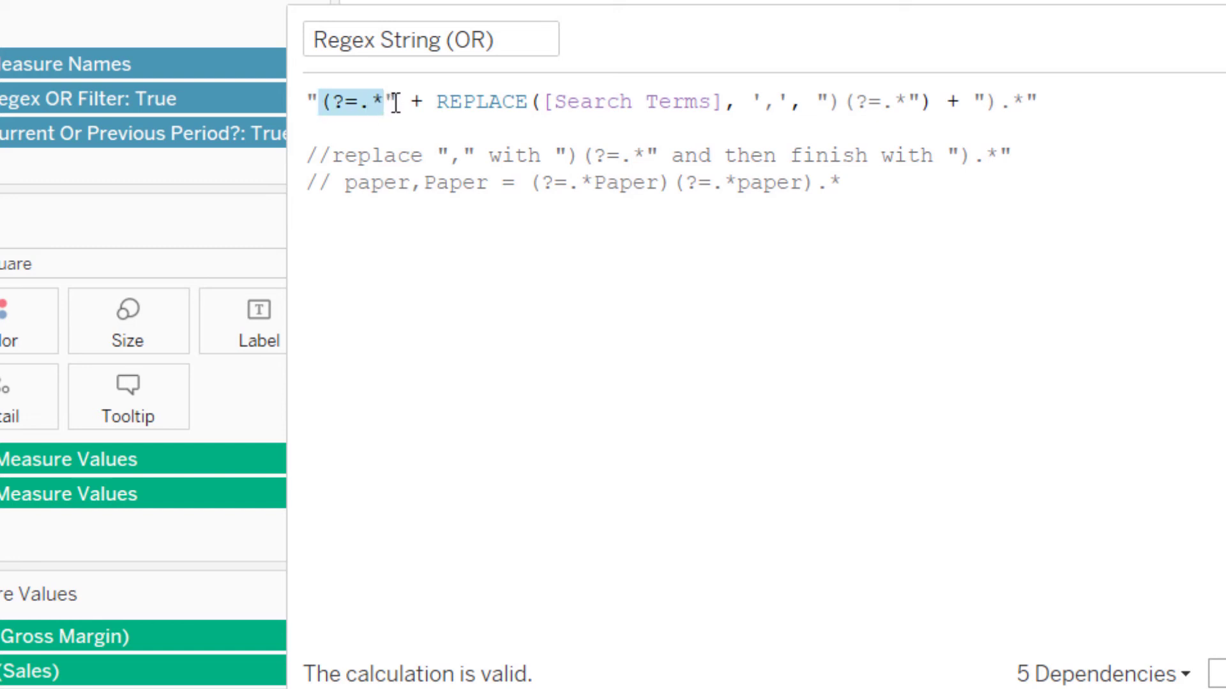
click(418, 102)
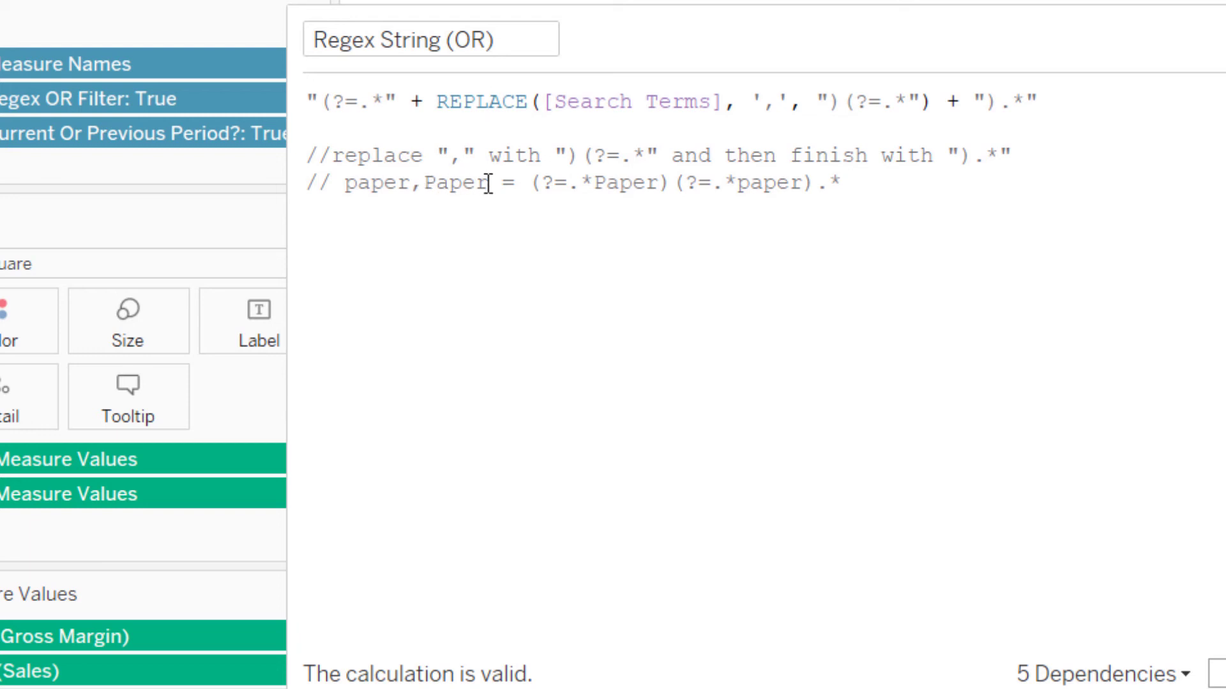
drag(773, 104, 763, 107)
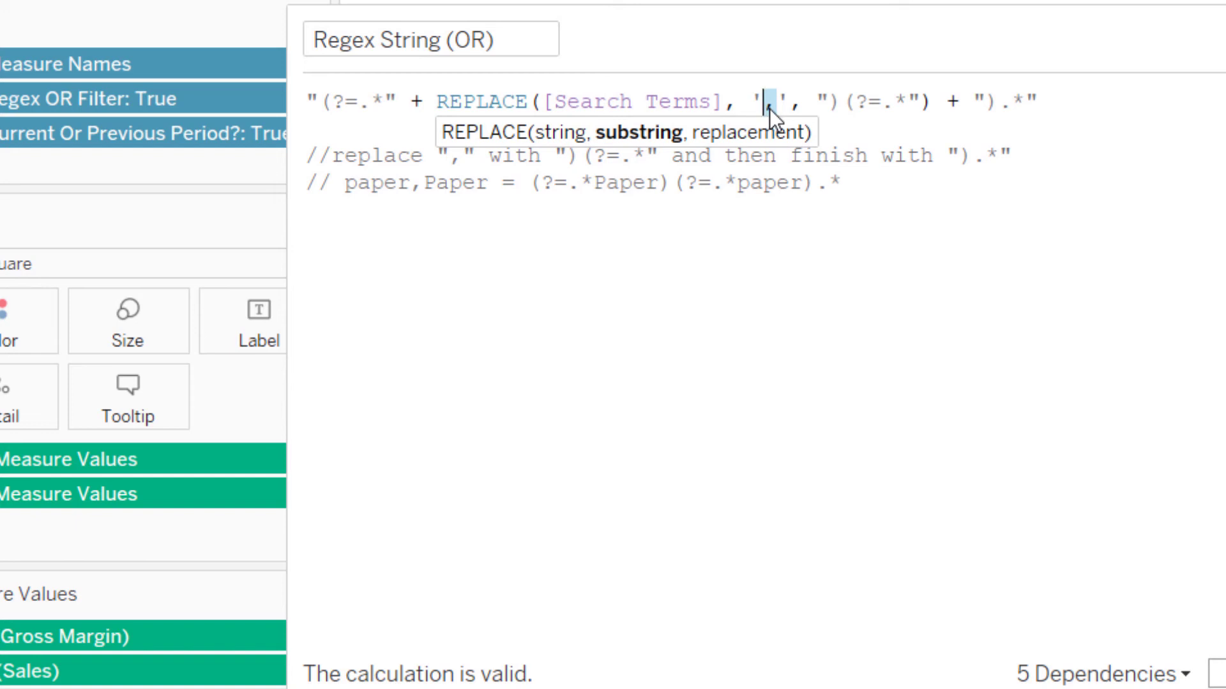
click(834, 105)
drag(835, 107, 904, 121)
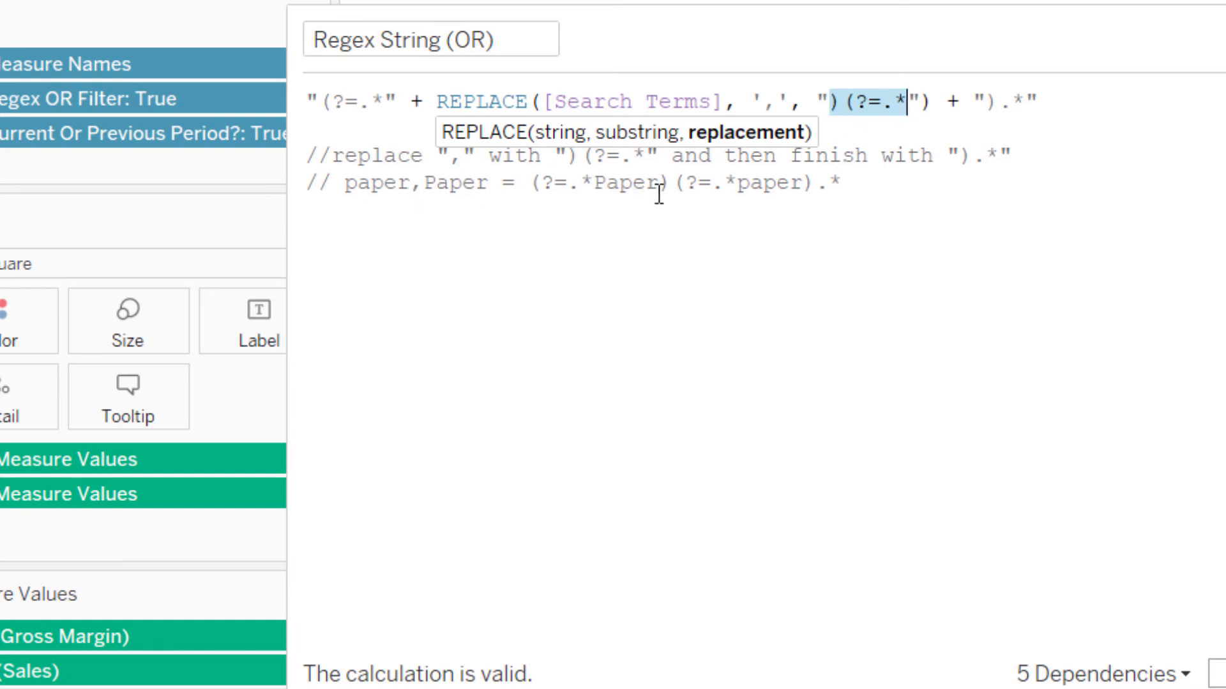
drag(664, 187, 743, 194)
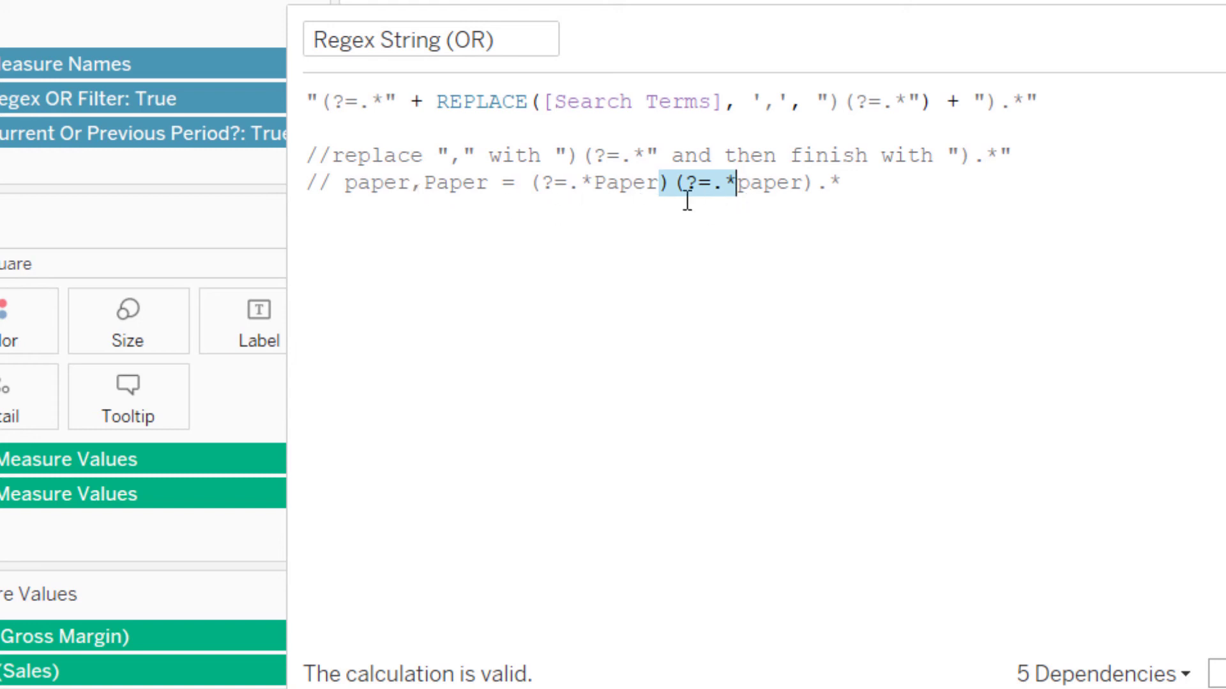
Swap the capitalisation in the example comment's pattern so that it reads (?=.*paper)(?=.*Paper).*
click(754, 192)
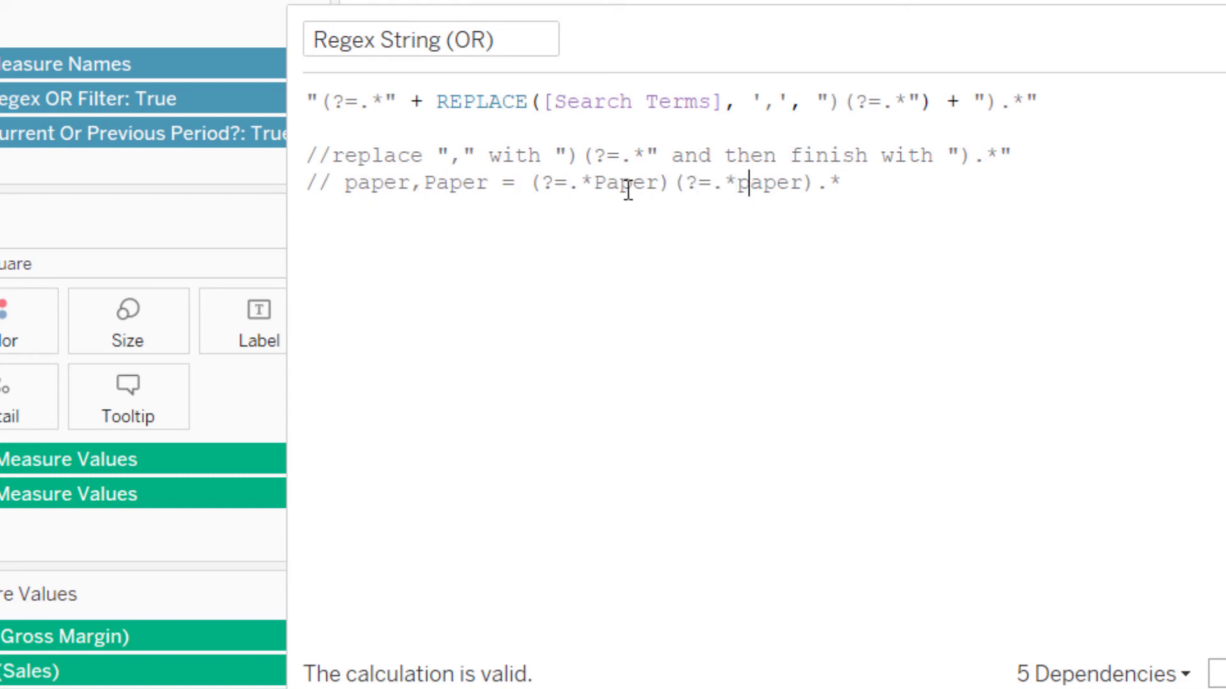
click(609, 190)
key(BackSpace)
text(p)
key(BackSpace)
text(P)
click(389, 190)
Highlight the example's )(?=.* separator, the formula's closing ).* and the complete example pattern to examine how they correspond
drag(660, 183, 740, 184)
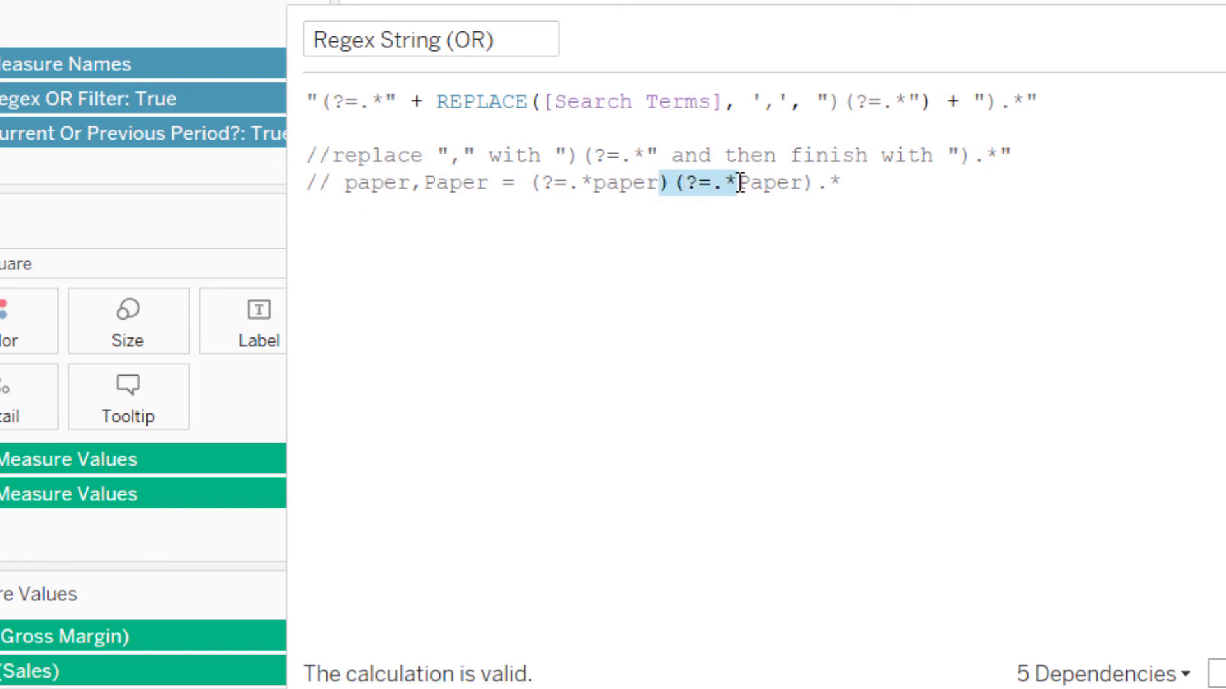
click(766, 184)
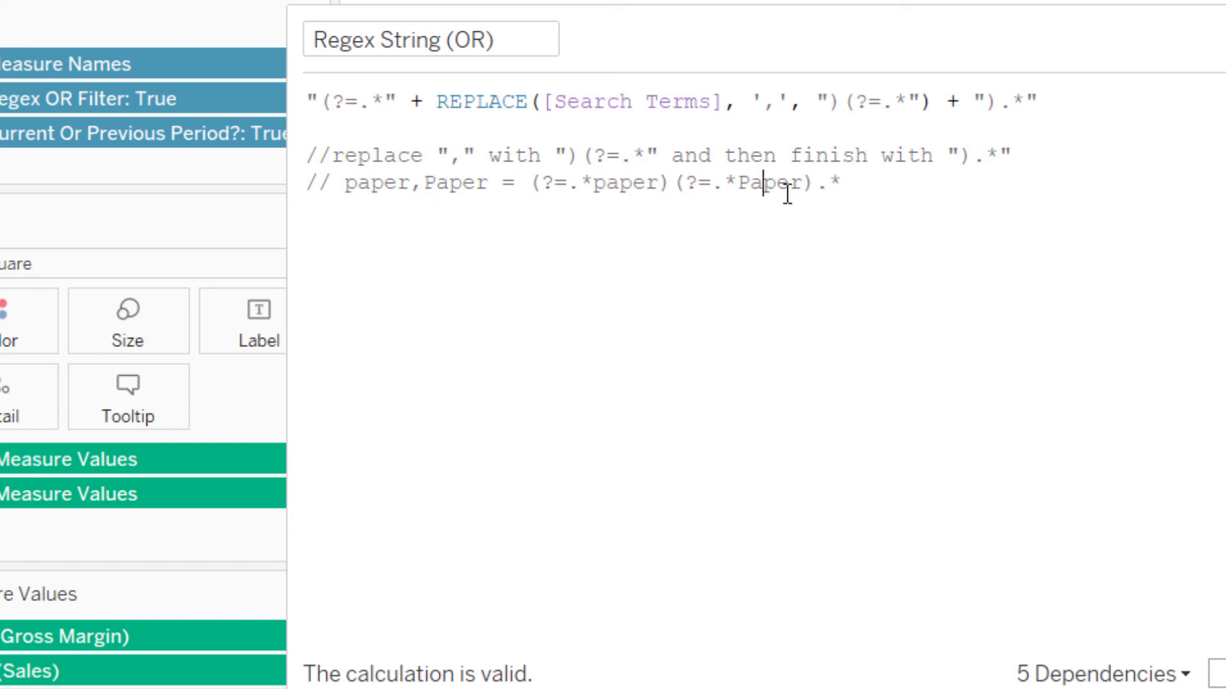
drag(985, 101, 1026, 106)
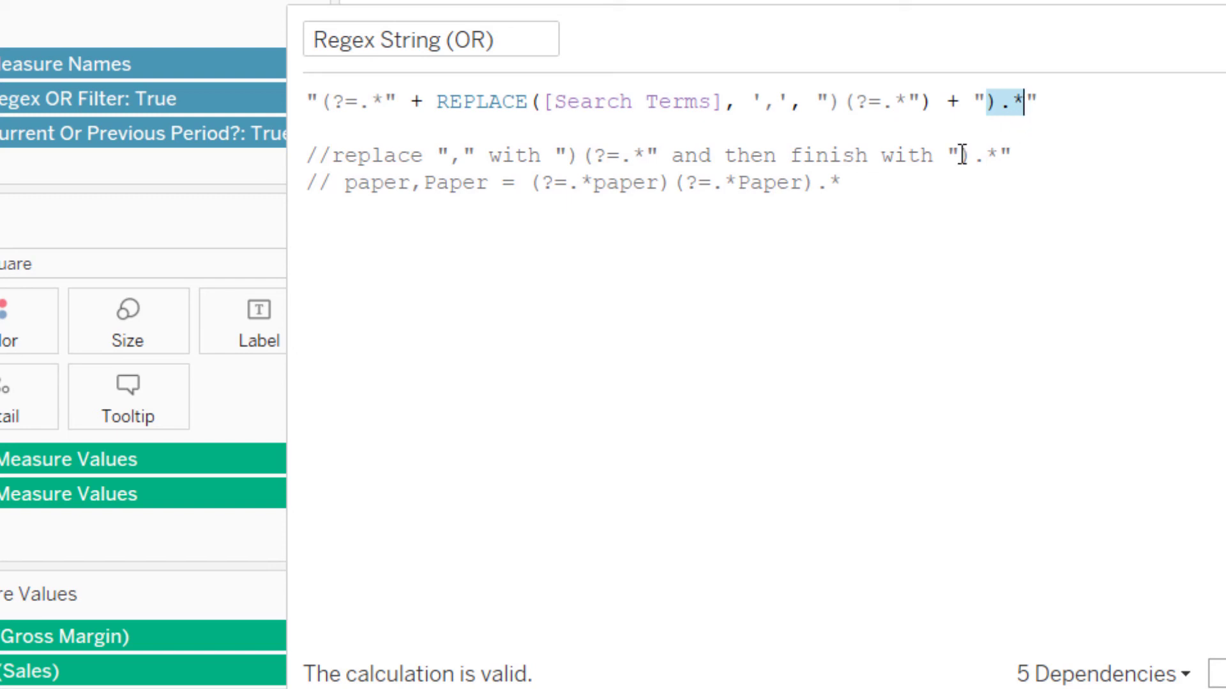
drag(865, 186, 535, 190)
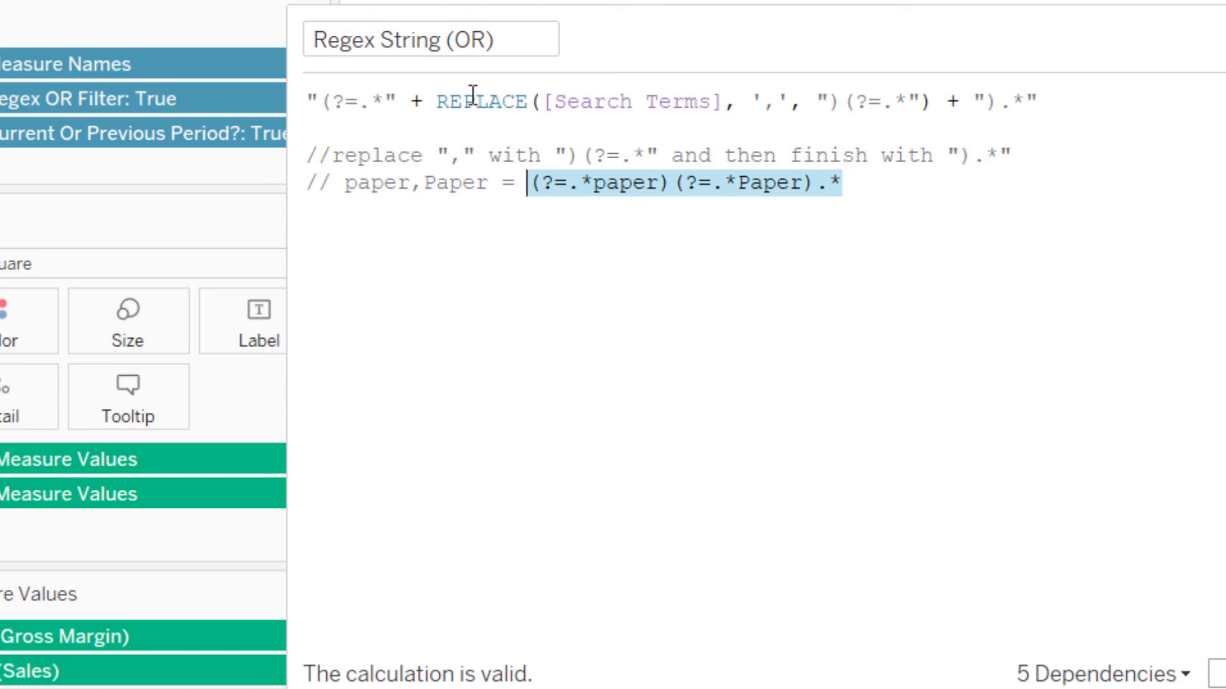
Rename the Regex String (OR) calculation as Regex String (AND) and save it
click(487, 42)
key(BackSpace)
key(BackSpace)
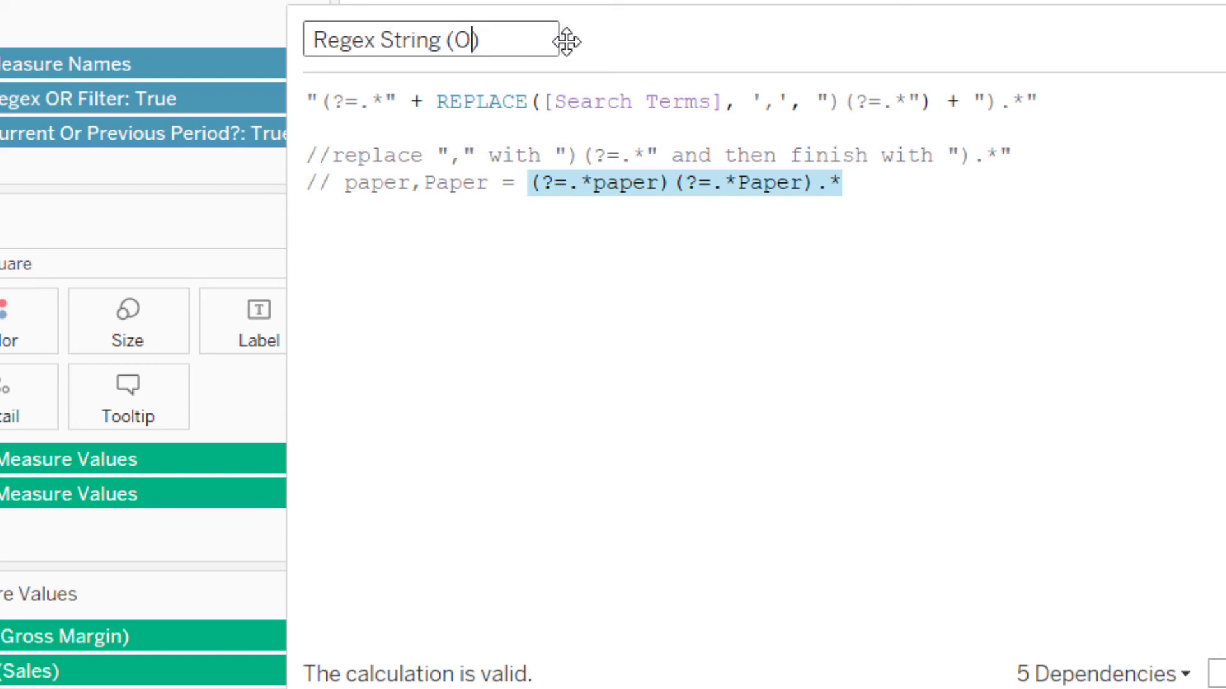
text(AND)
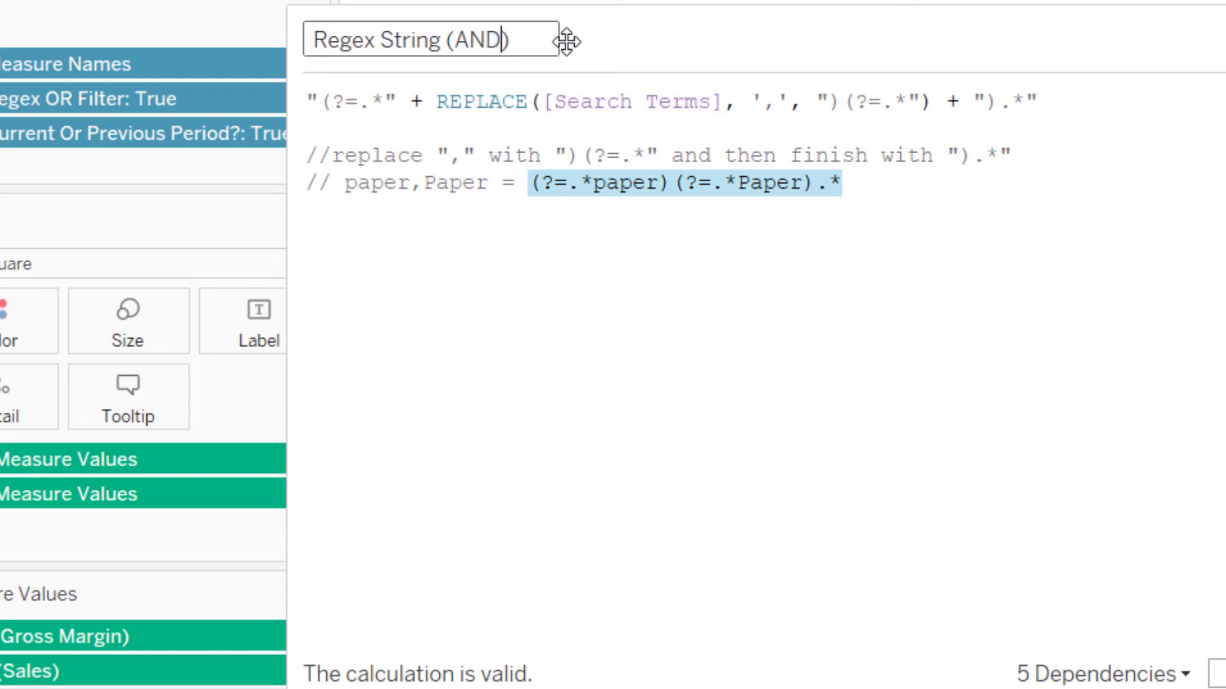
click(638, 110)
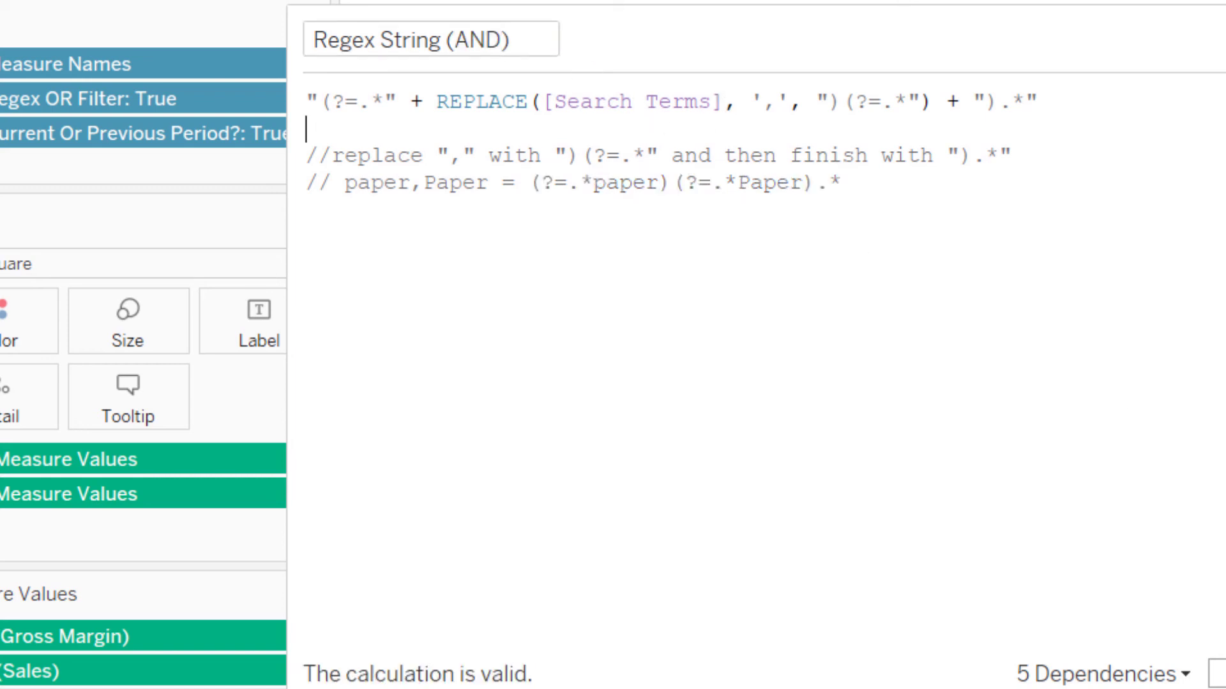
click(1169, 573)
Rename the Regex OR Filter calculated field as Regex AND Filter and save it
click(70, 333)
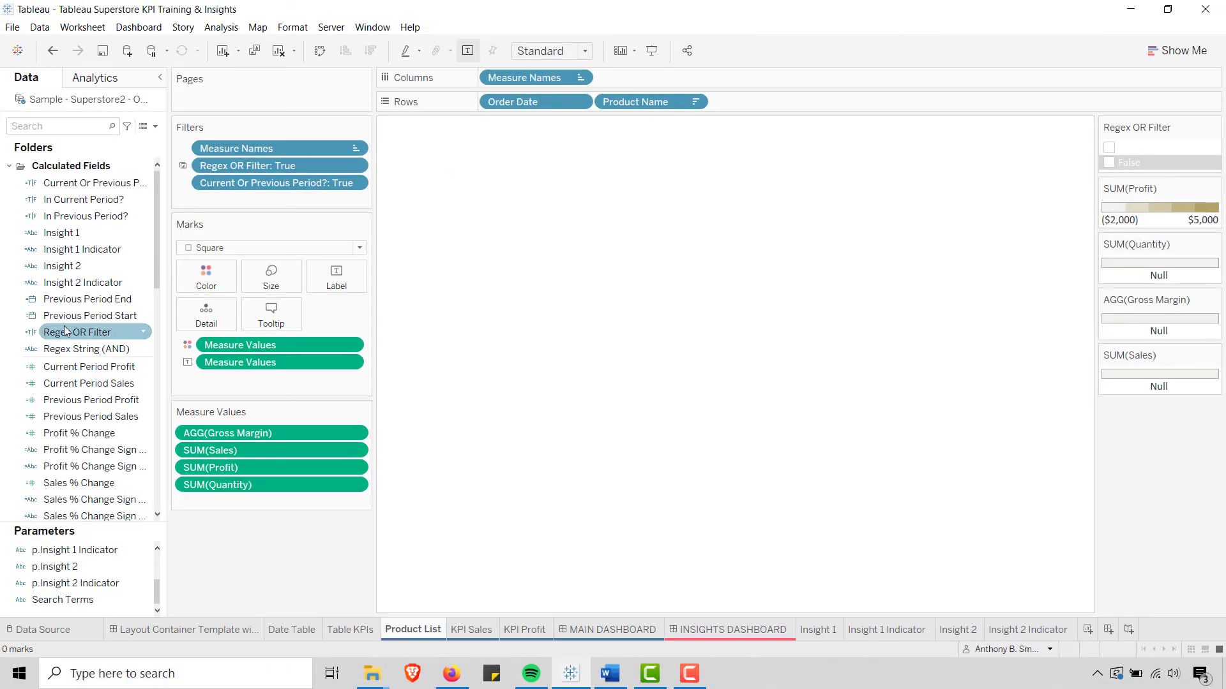
right_click(70, 333)
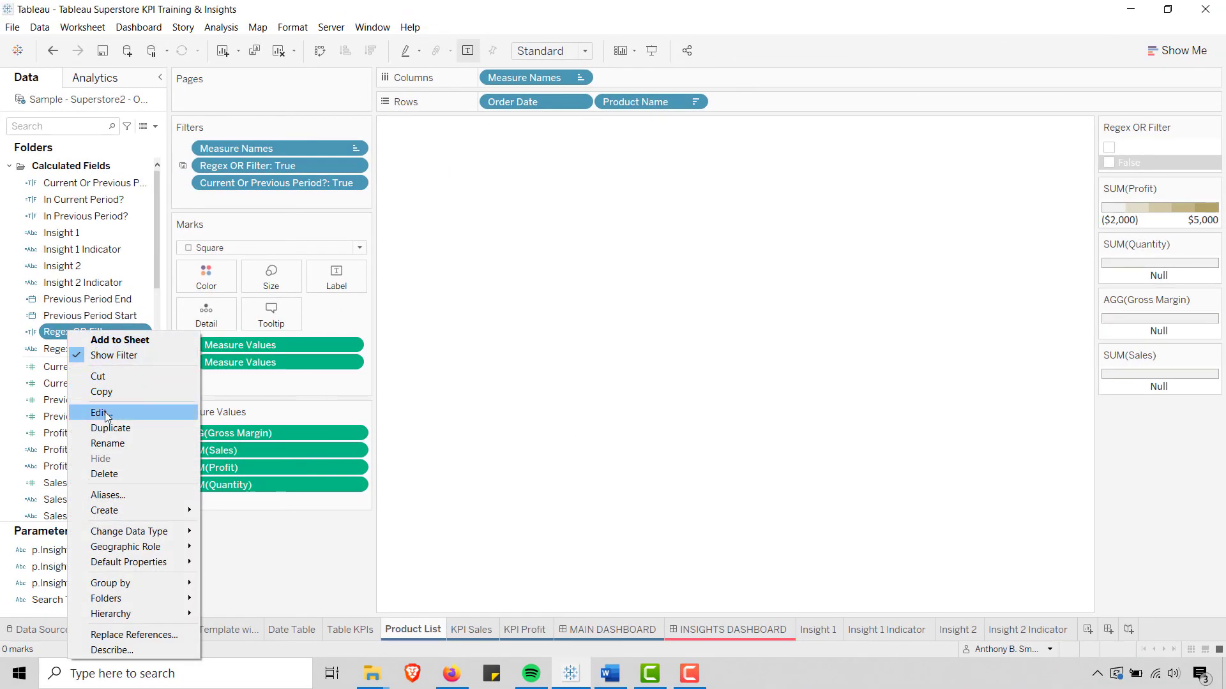
click(99, 414)
click(414, 135)
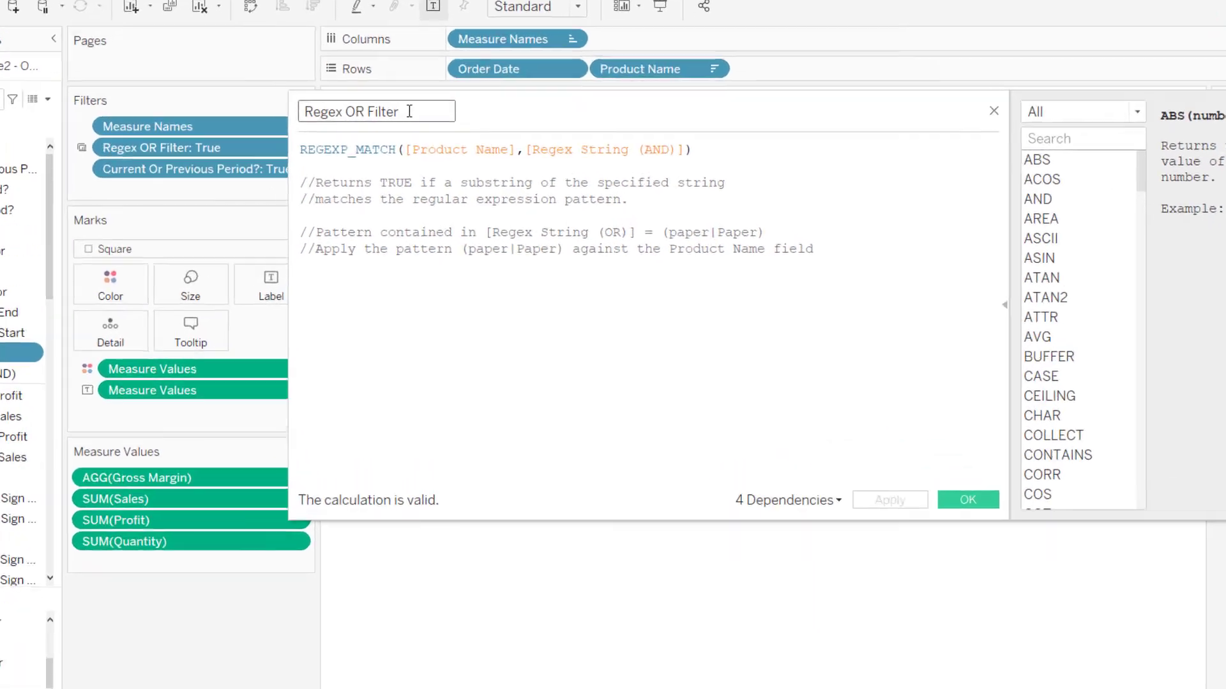
key(BackSpace)
key(BackSpace)
text(AND)
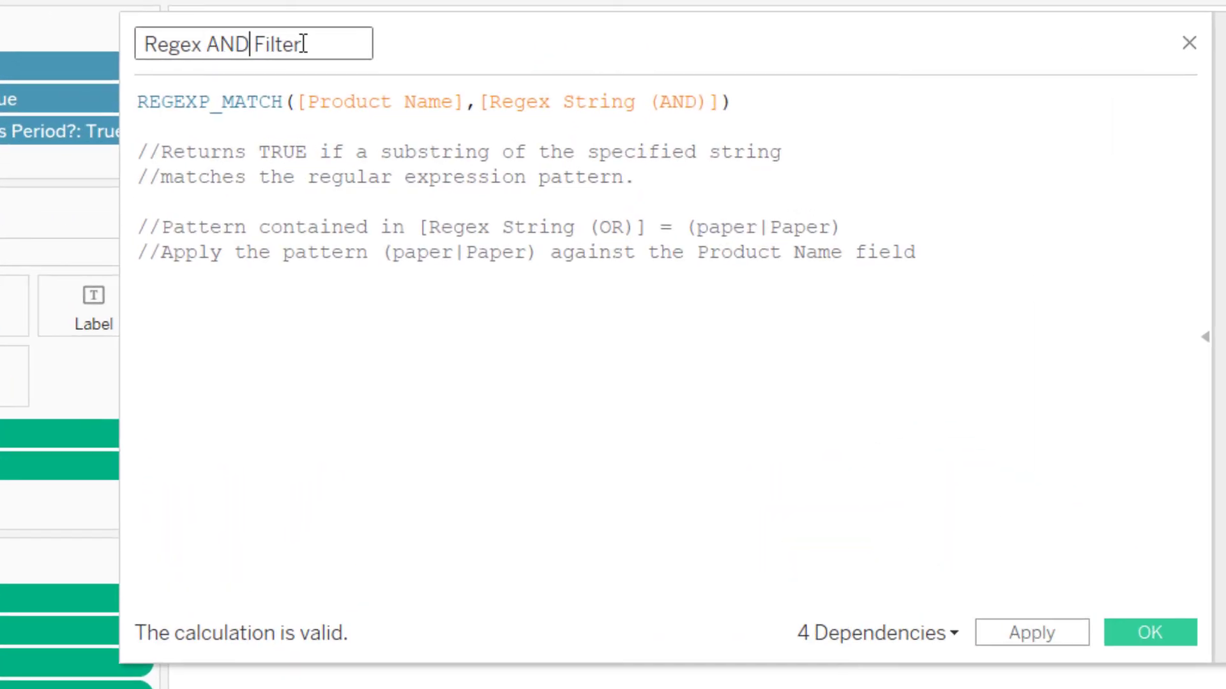
click(376, 169)
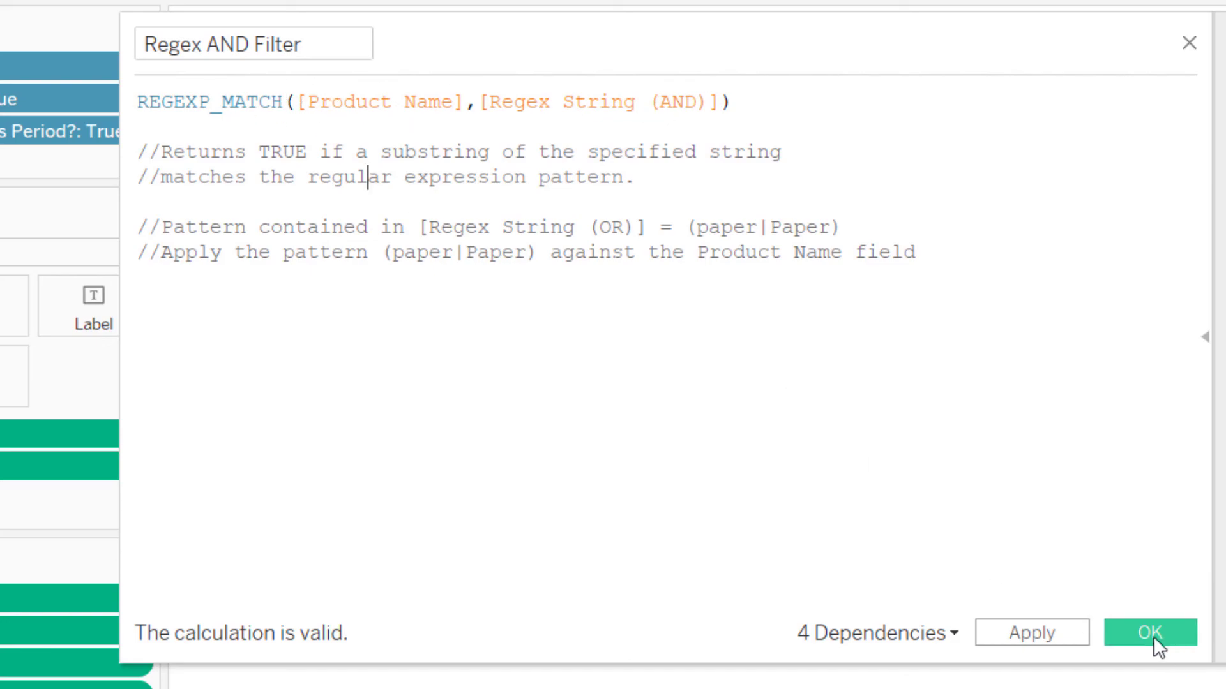
click(1153, 636)
On the MAIN DASHBOARD, replace the search term filter's contents with Paper and apply it
click(617, 629)
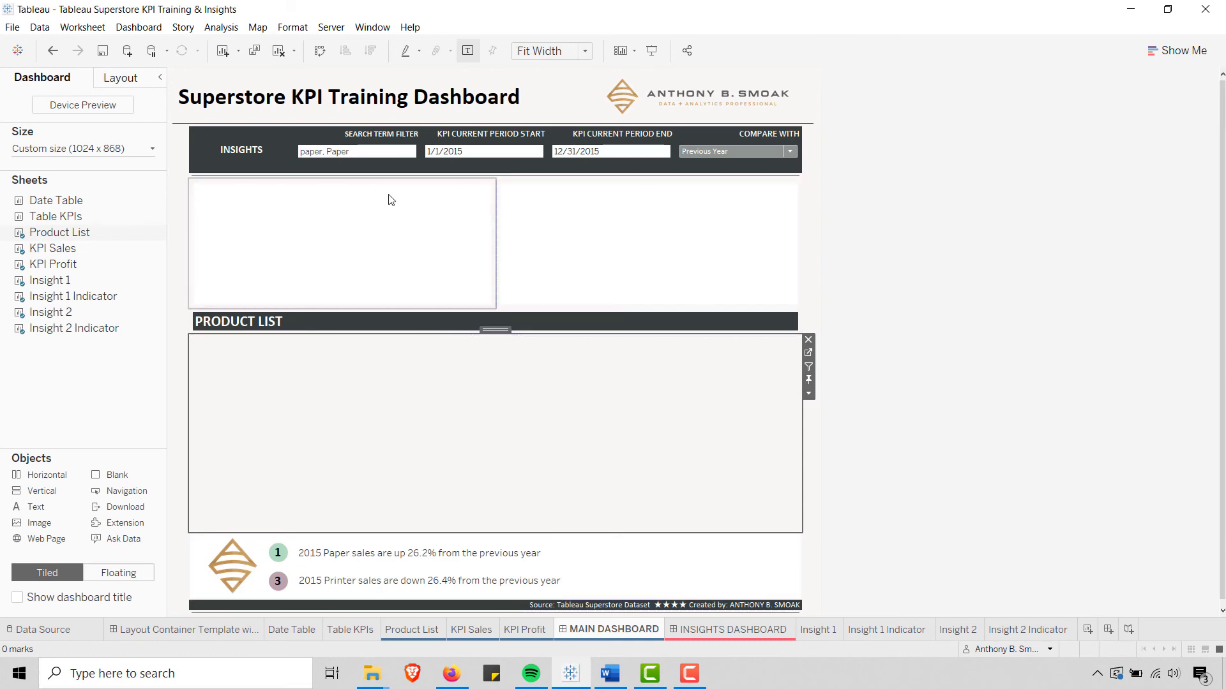
click(365, 153)
key(BackSpace)
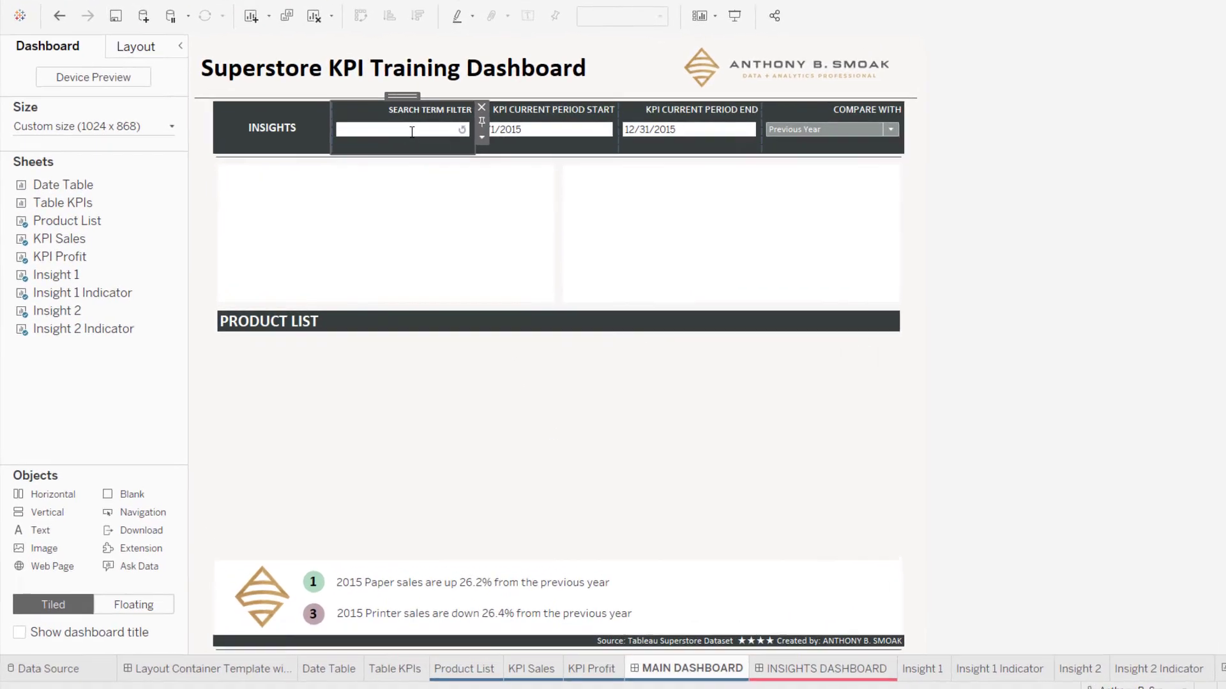
text(Paer)
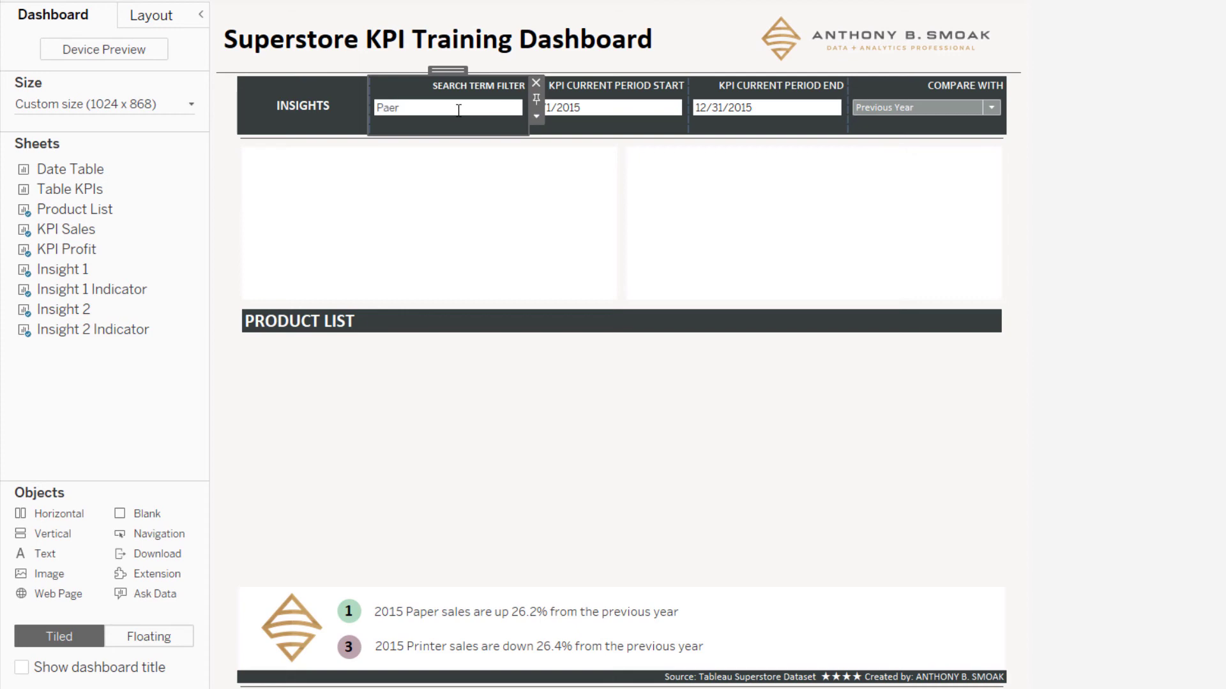
click(458, 109)
click(413, 110)
key(Return)
Extend the search term filter to "Paper, Copier" and review the filtered product list
click(421, 107)
click(418, 108)
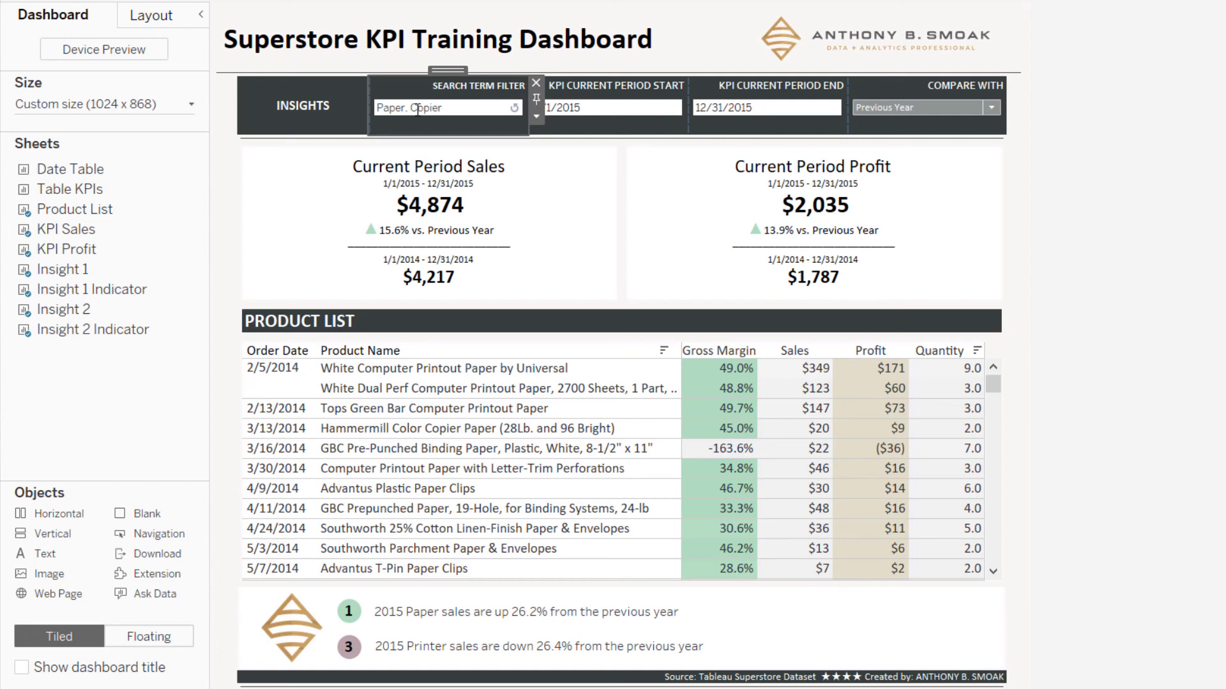
key(Return)
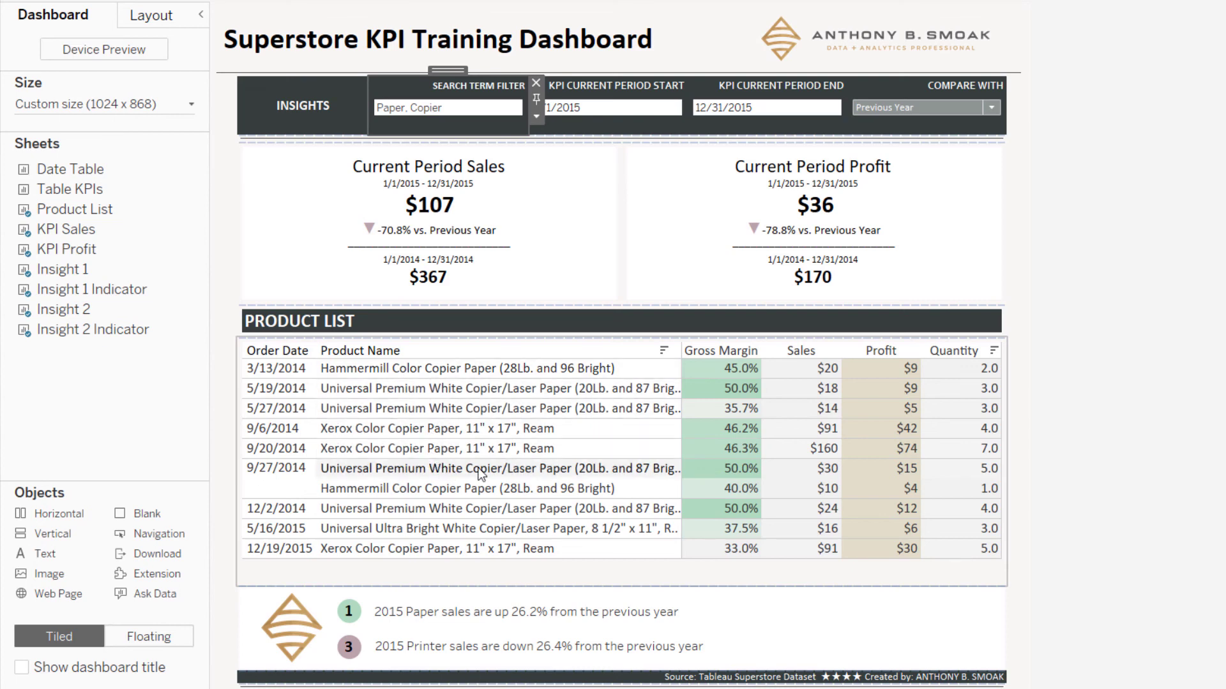
scroll(533, 473, down, 1)
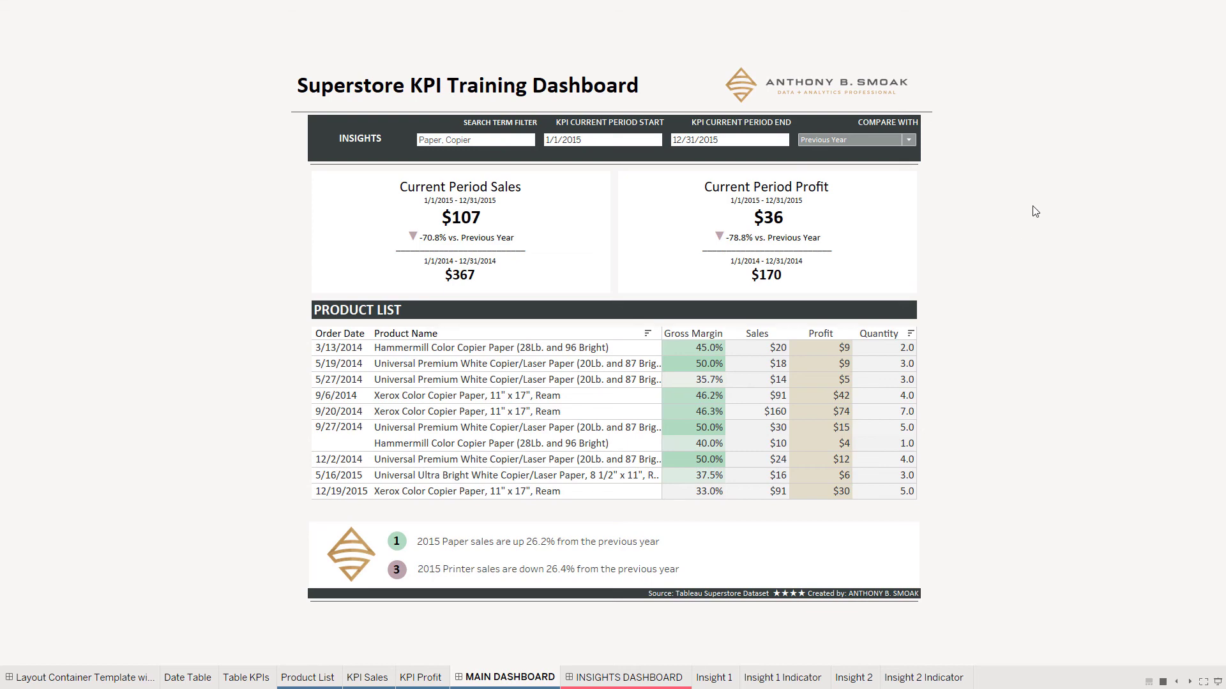
key(Escape)
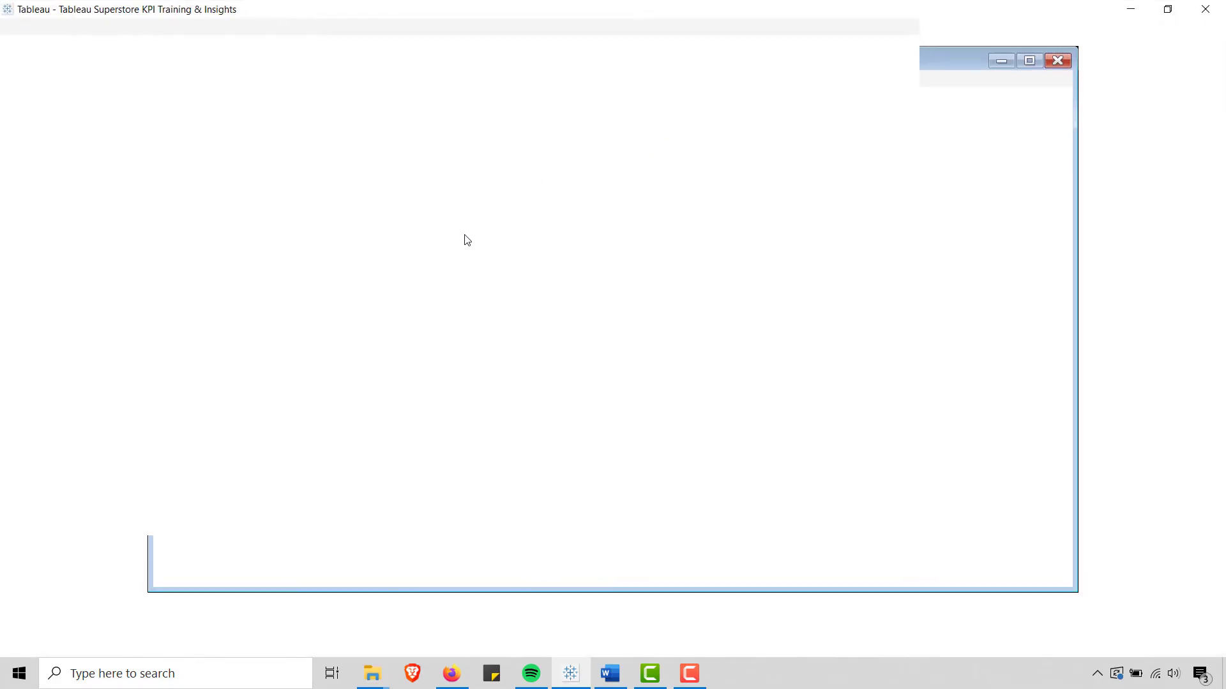
Switch to Firefox, examine the Regex String (AND) formula in the Tableau wildcard search article, and return to the Tableau dashboard
click(454, 671)
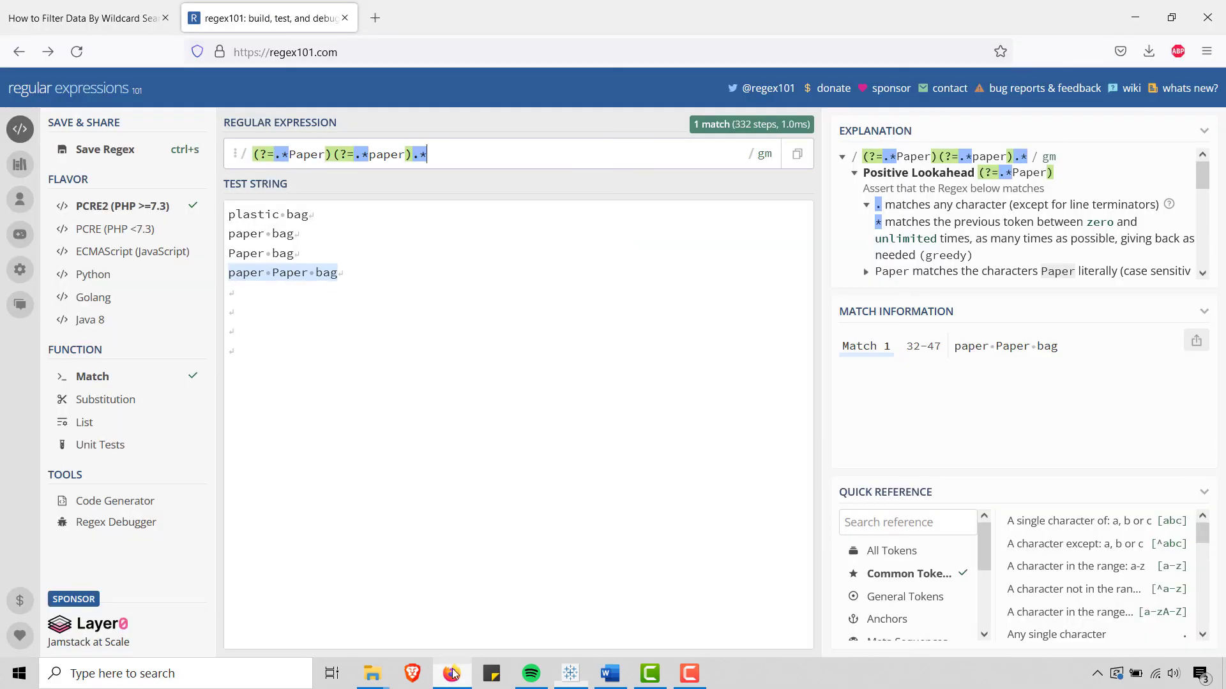
click(113, 28)
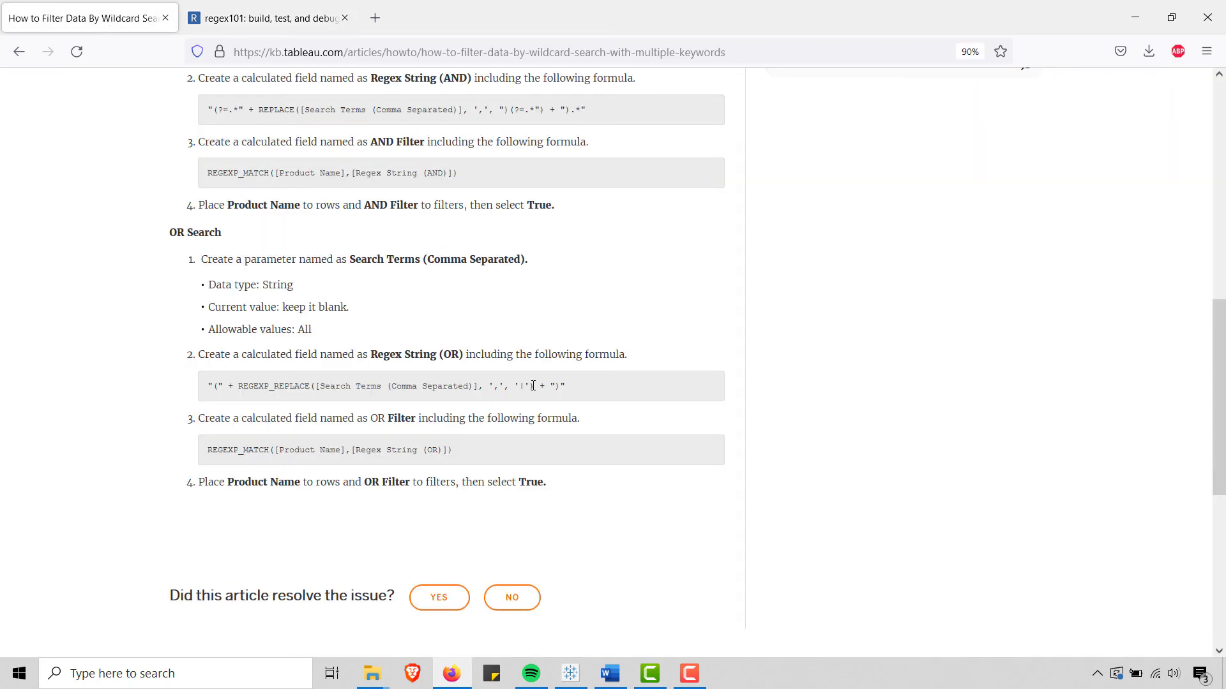
scroll(538, 385, up, 4)
scroll(447, 396, down, 3)
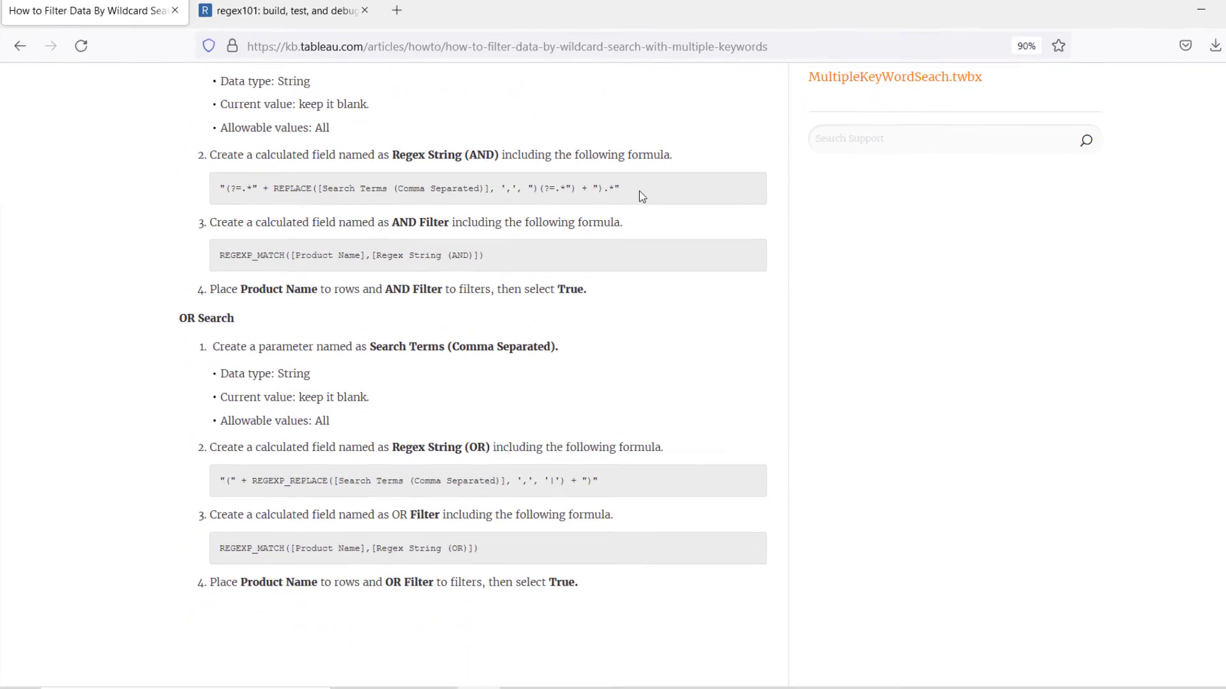
drag(638, 191, 262, 195)
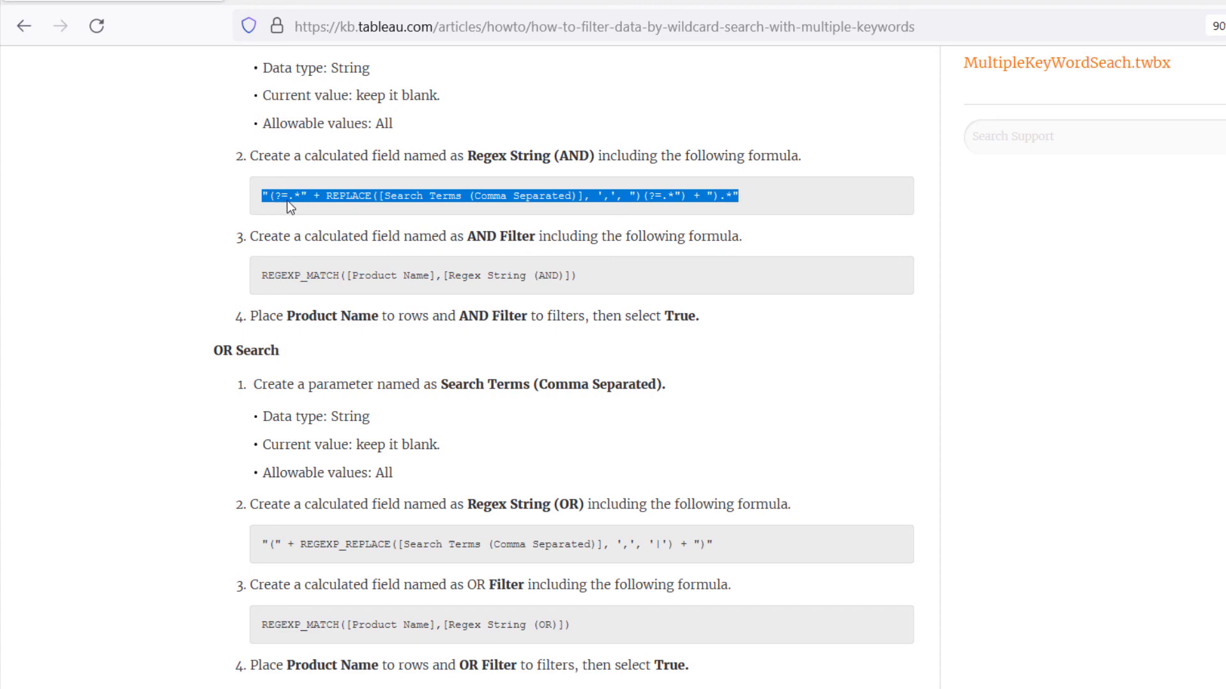
drag(745, 194, 261, 195)
click(780, 194)
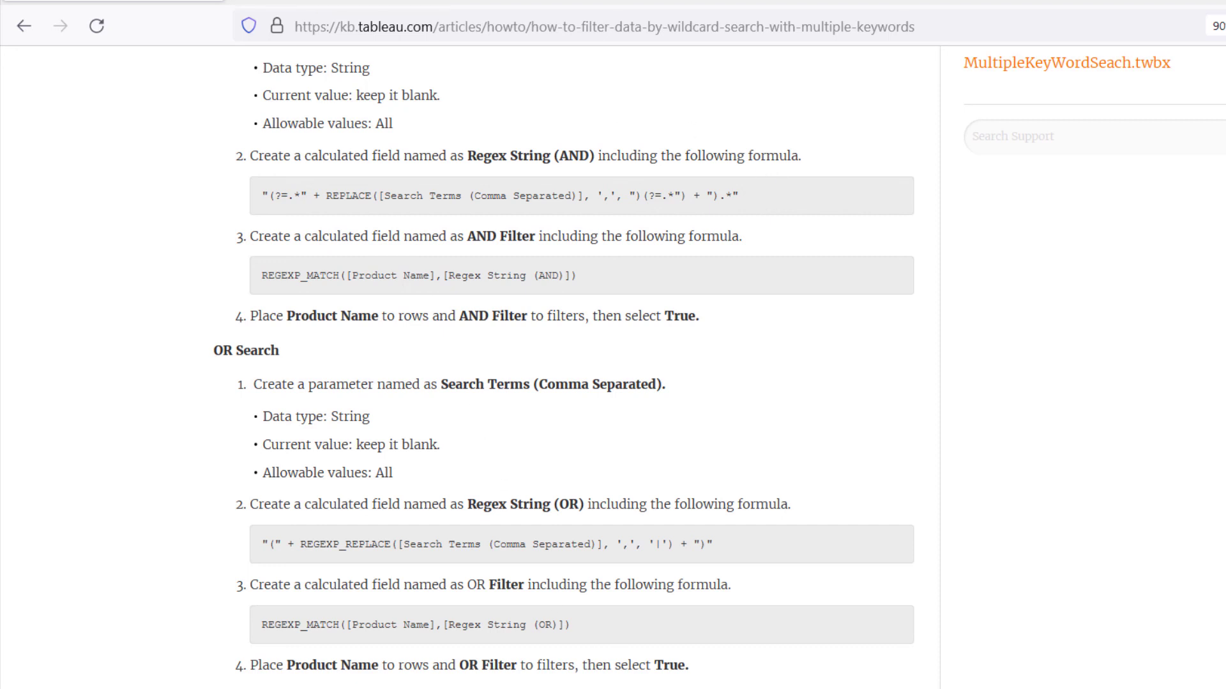
mouse_move(719, 688)
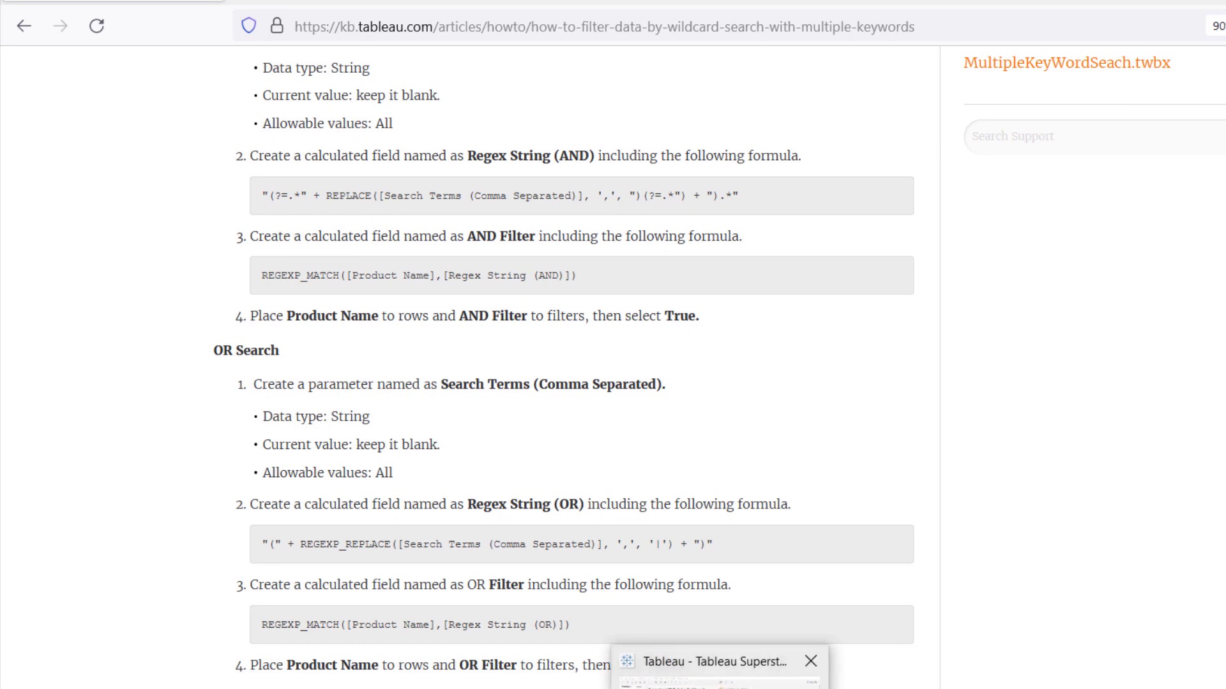
click(720, 680)
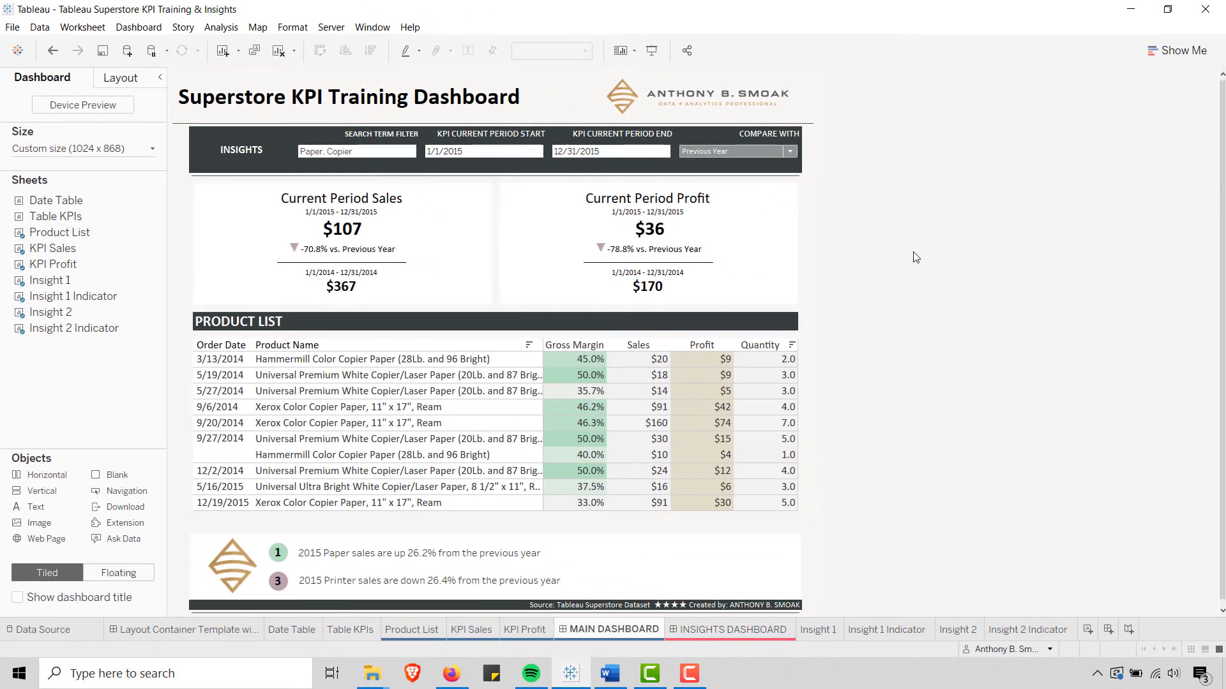